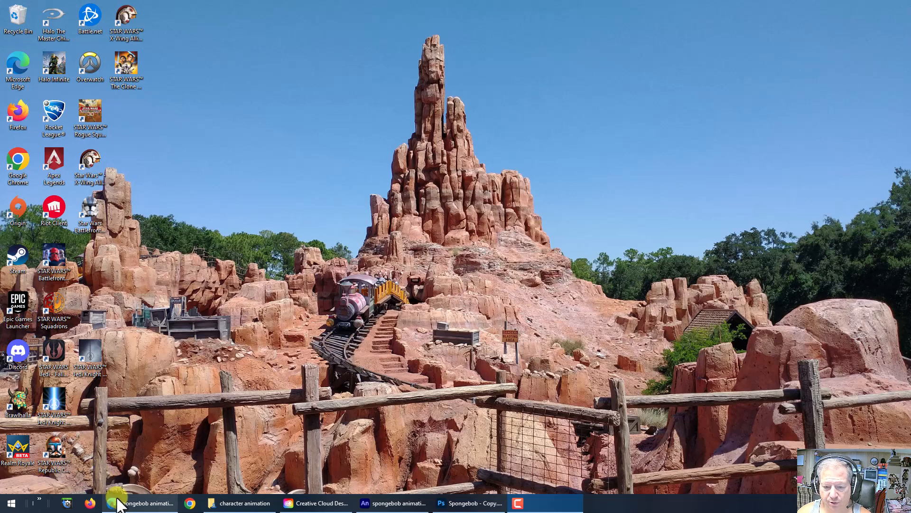
- View the finished SpongeBob animation in the browser and switch to the layered SpongeBob document in Photoshop
left_click(133, 503)
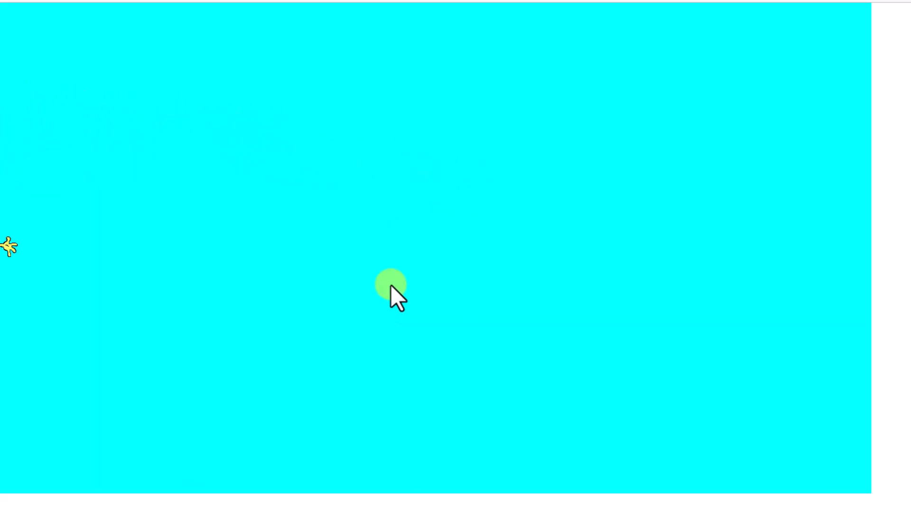
left_click(849, 7)
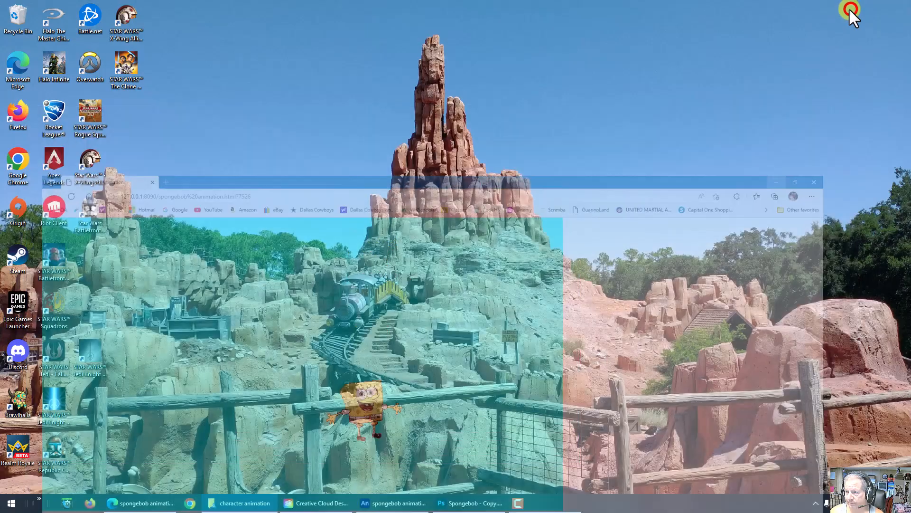
left_click(468, 503)
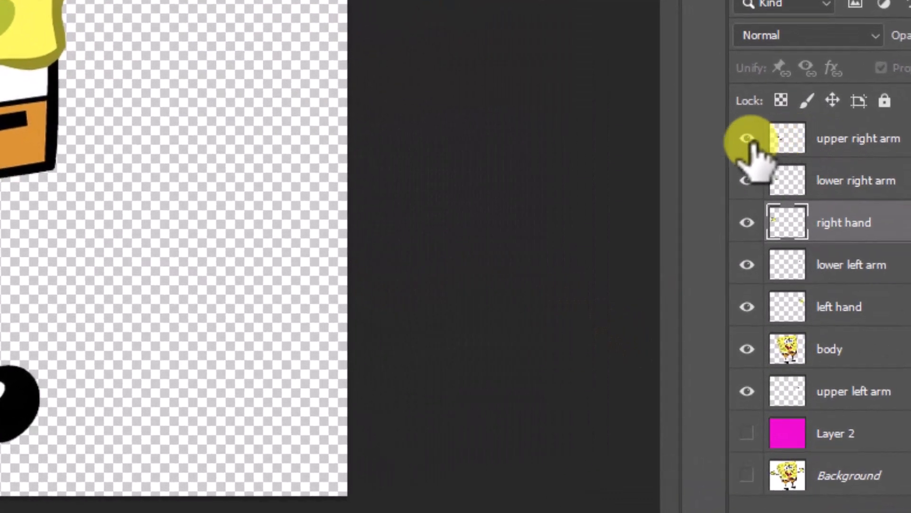
- Hide the arm, hand and body layers one by one, from upper right arm down to upper left arm
left_click(784, 316)
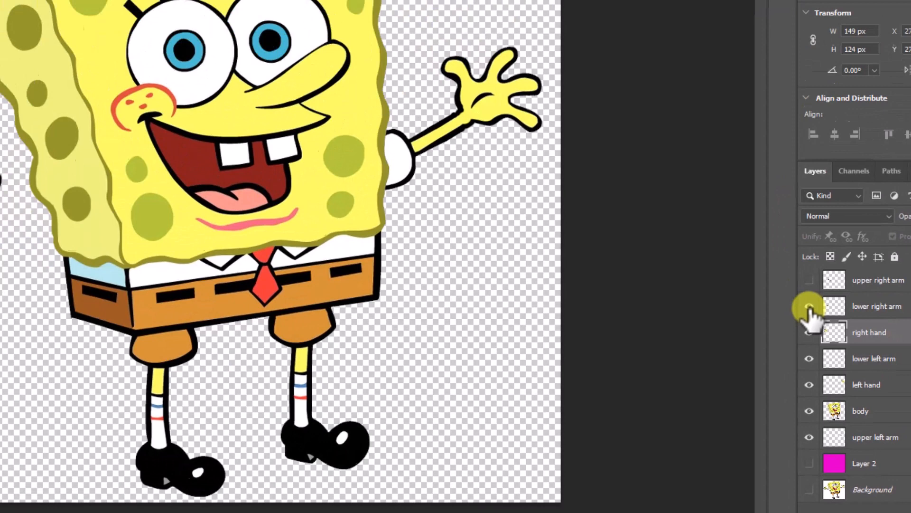
left_click(747, 181)
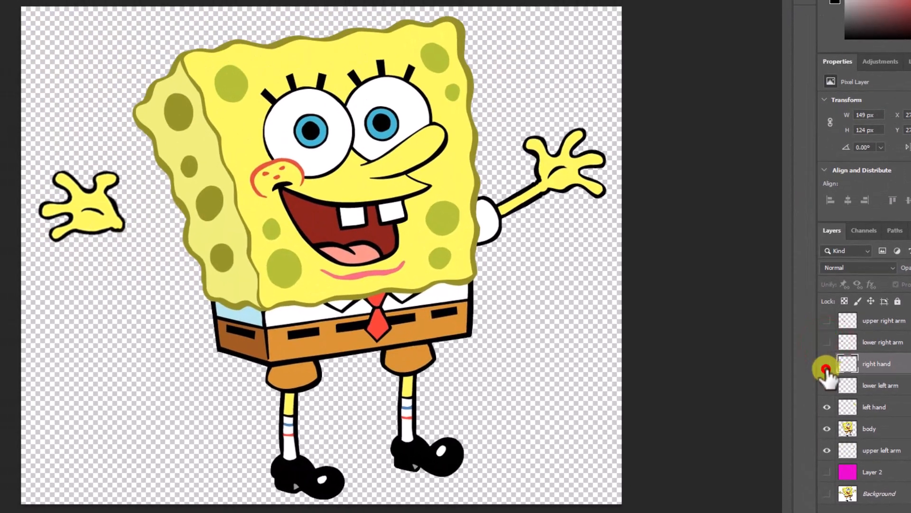
left_click(826, 367)
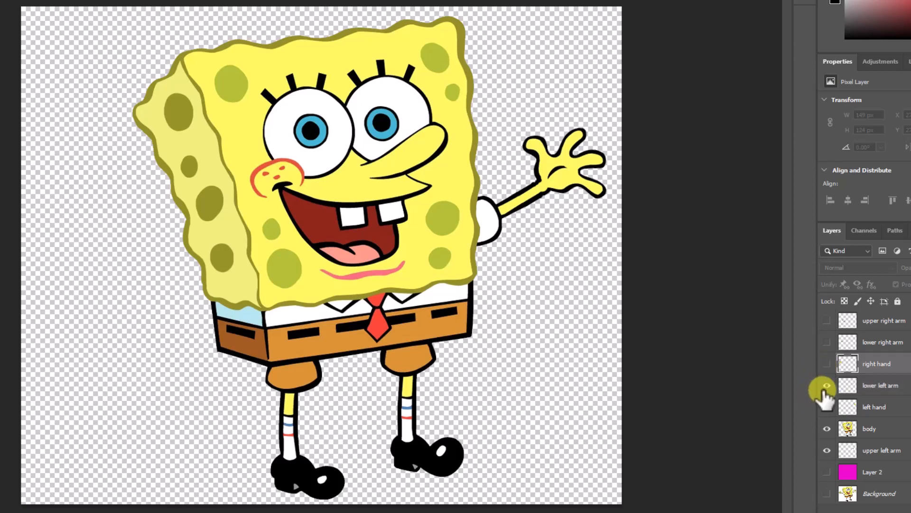
left_click(827, 385)
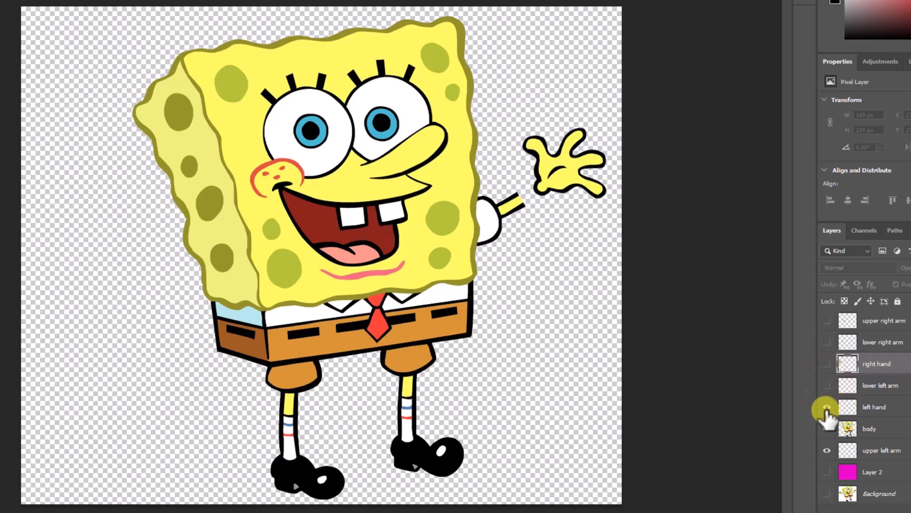
left_click(827, 406)
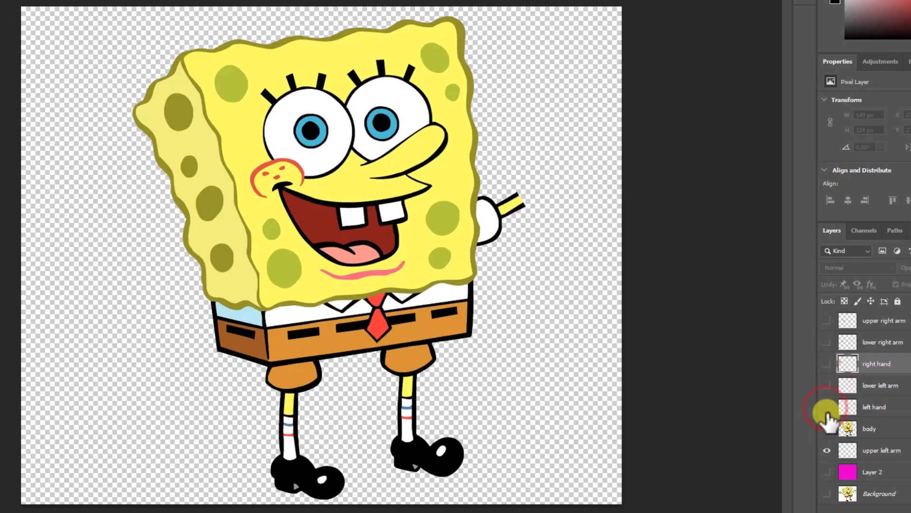
left_click(827, 428)
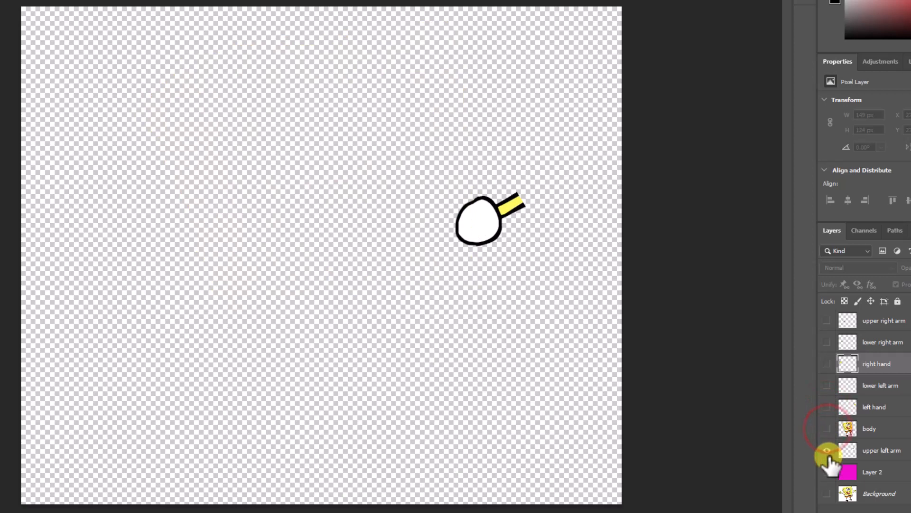
left_click(826, 452)
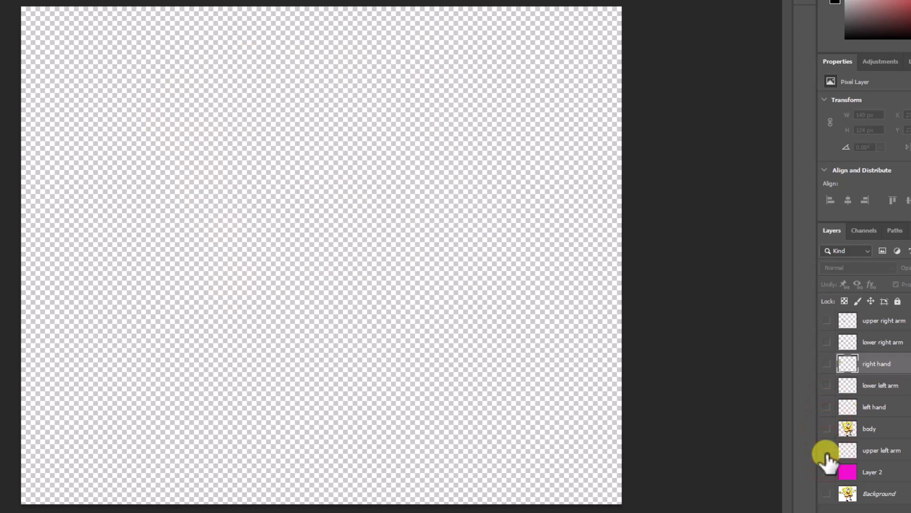
- Show the upper left arm layer and toggle the body and left hand layers to examine how the arm sits behind the body
left_click(827, 451)
left_click(827, 428)
left_click(827, 406)
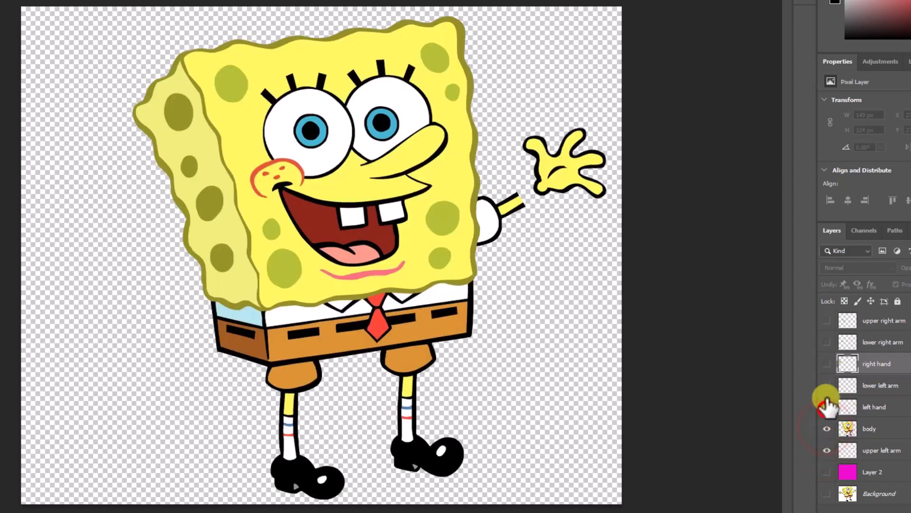
left_click(827, 407)
left_click(827, 429)
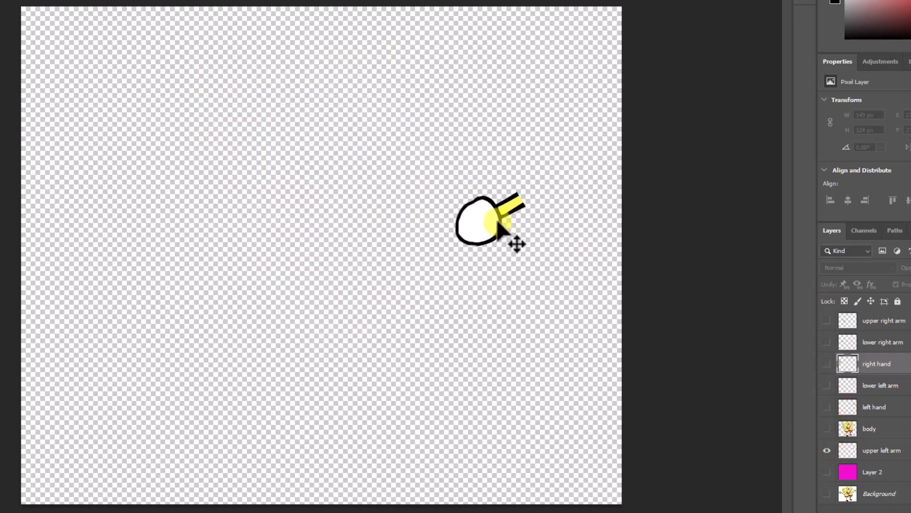
left_click(826, 428)
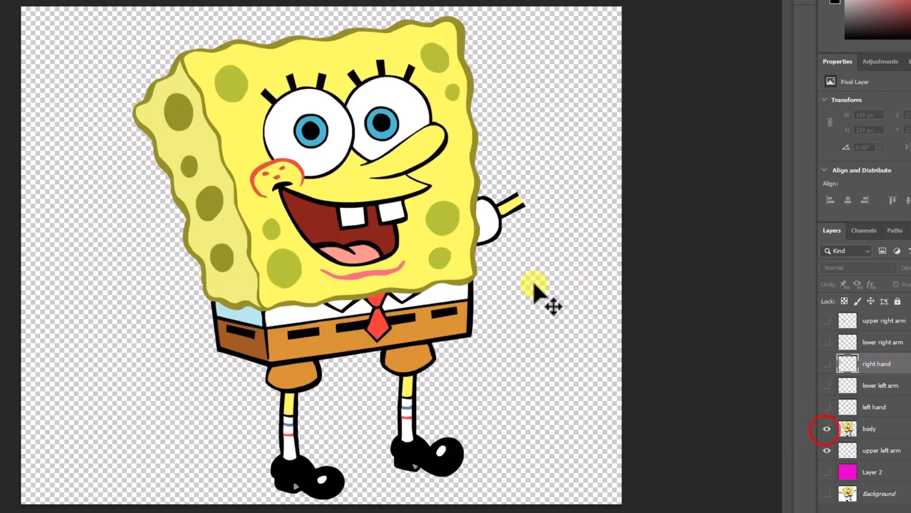
left_click(827, 429)
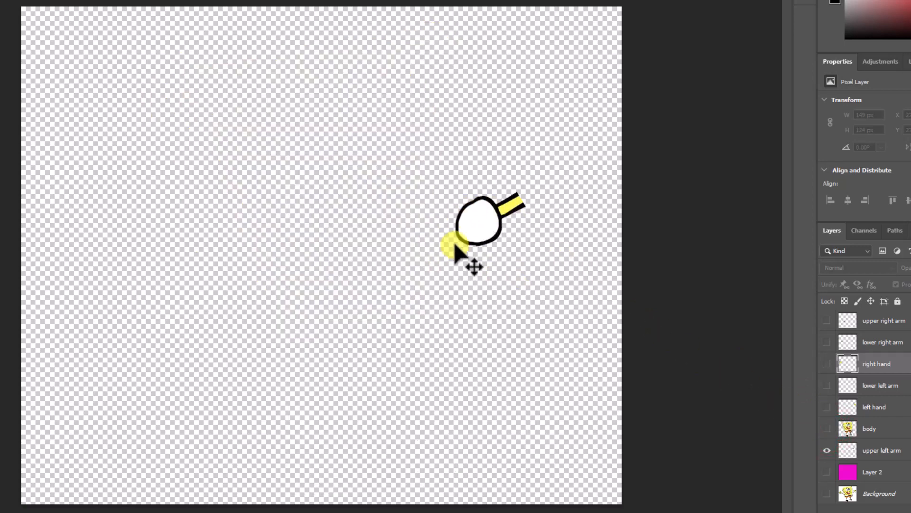
left_click(827, 429)
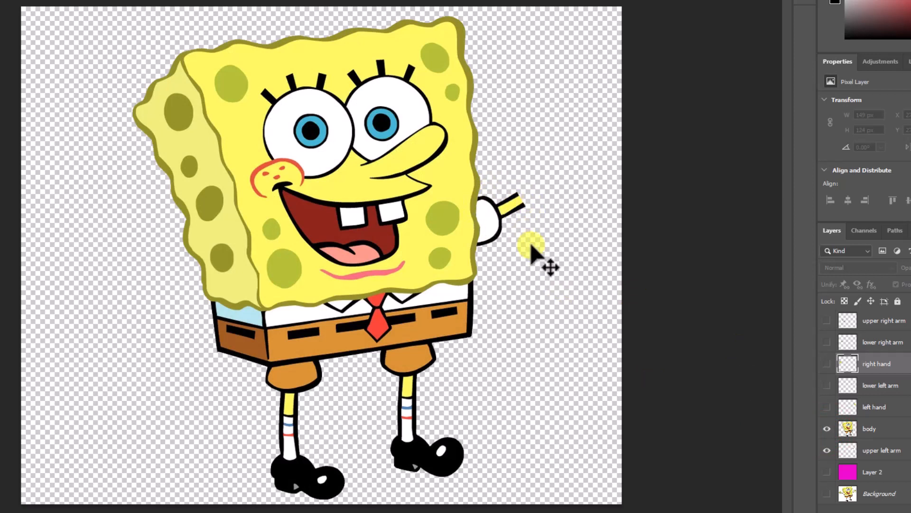
- Show the left hand, lower left arm, right hand, lower right arm and upper right arm layers again
left_click(826, 406)
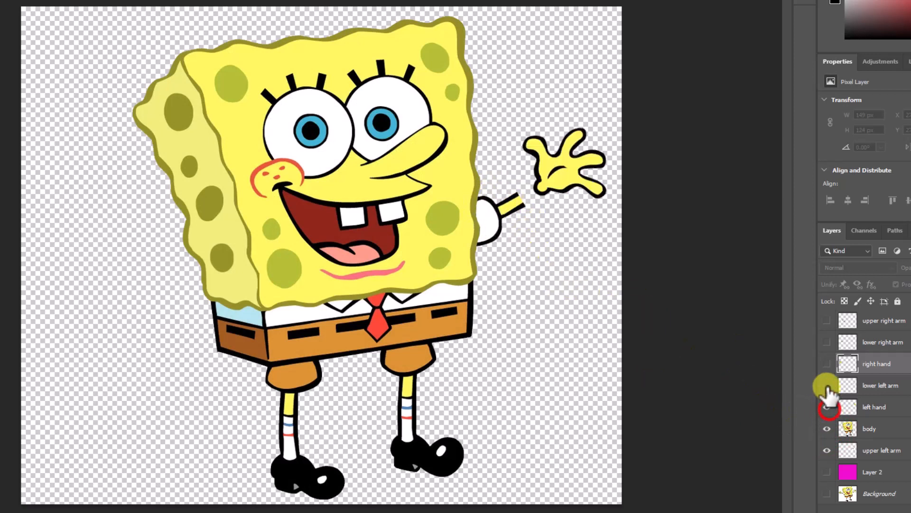
left_click(827, 385)
left_click(827, 364)
left_click(827, 342)
left_click(827, 321)
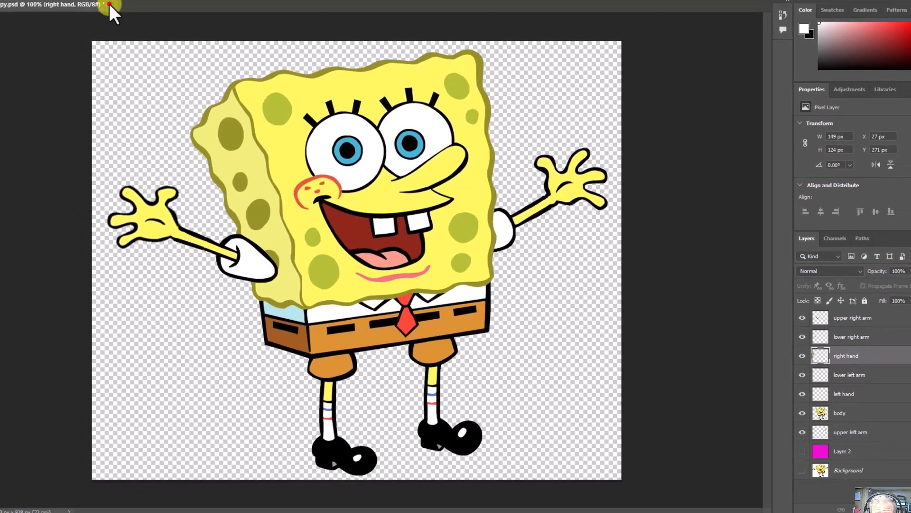
- Close the layered SpongeBob document and the image viewer showing Spongebob.jpg
left_click(158, 35)
left_click(457, 188)
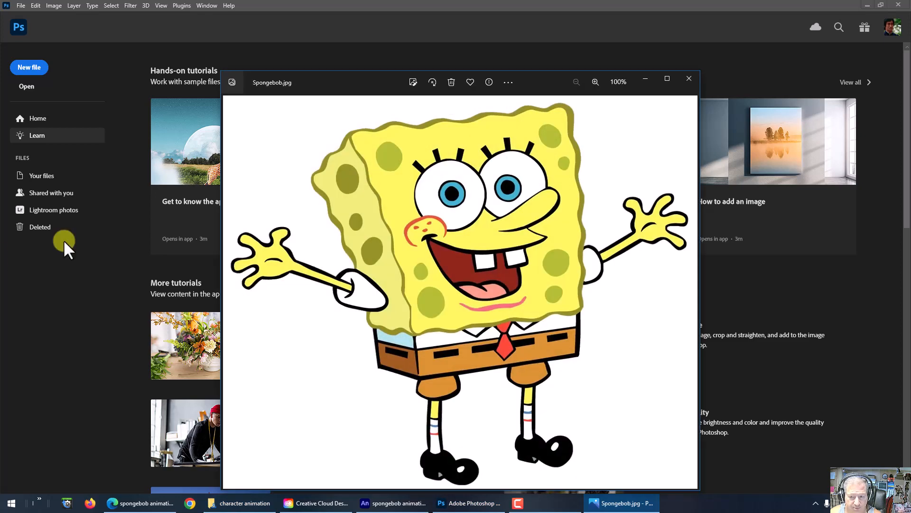
left_click(688, 79)
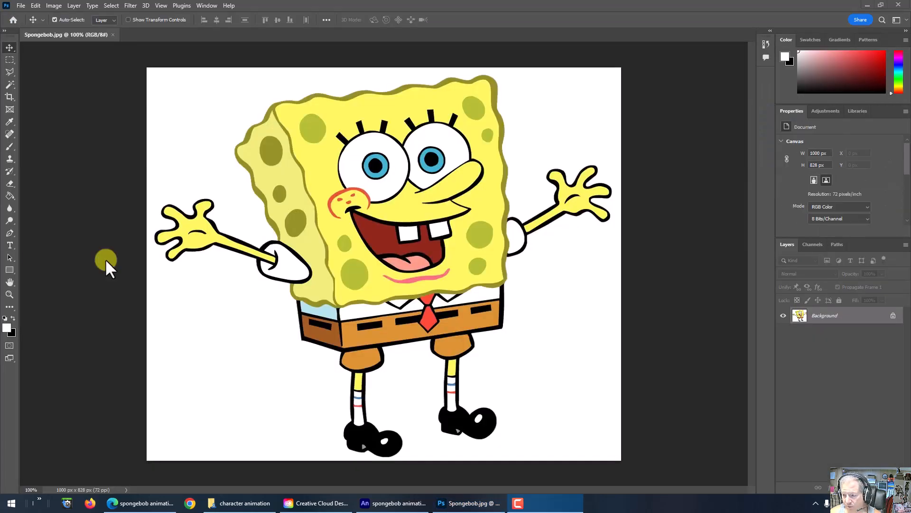
- Duplicate the Background layer, hide the original, and place a new empty layer between the two
left_click(826, 316)
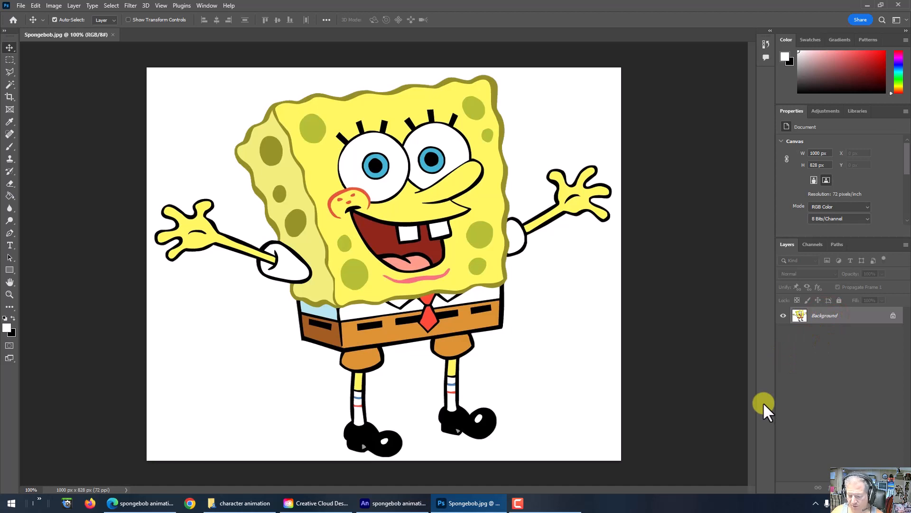
key("ctrl+j")
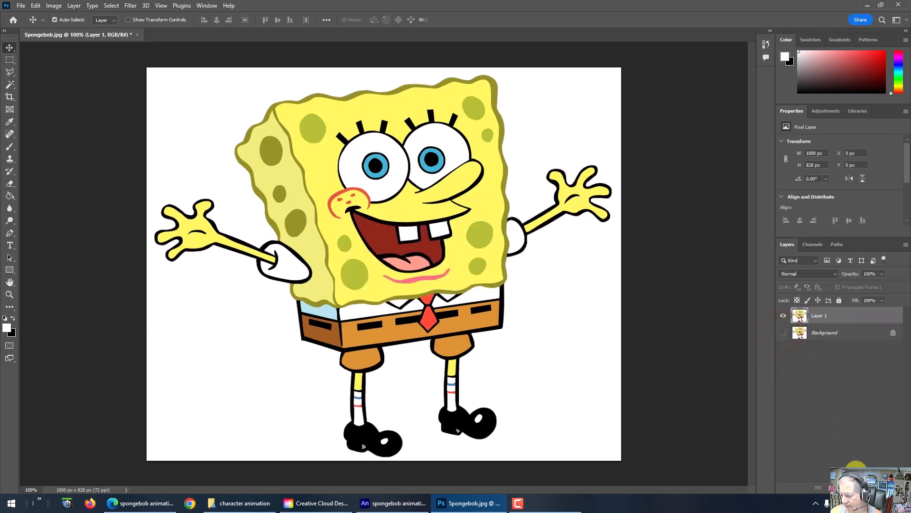
left_click(881, 488)
left_click_drag(822, 313, 821, 338)
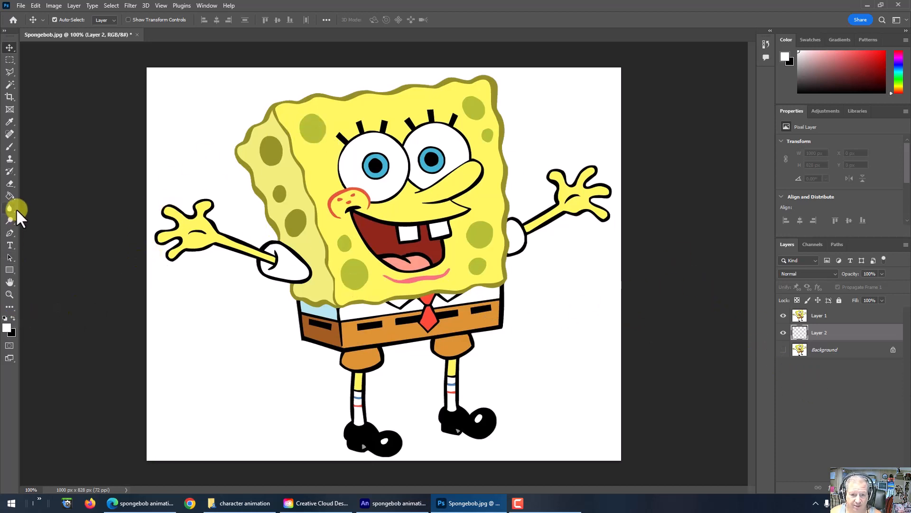
- Fill Layer 2 with bright magenta using the Paint Bucket, and check the fill by briefly hiding Layer 1
left_click(10, 196)
left_click(6, 327)
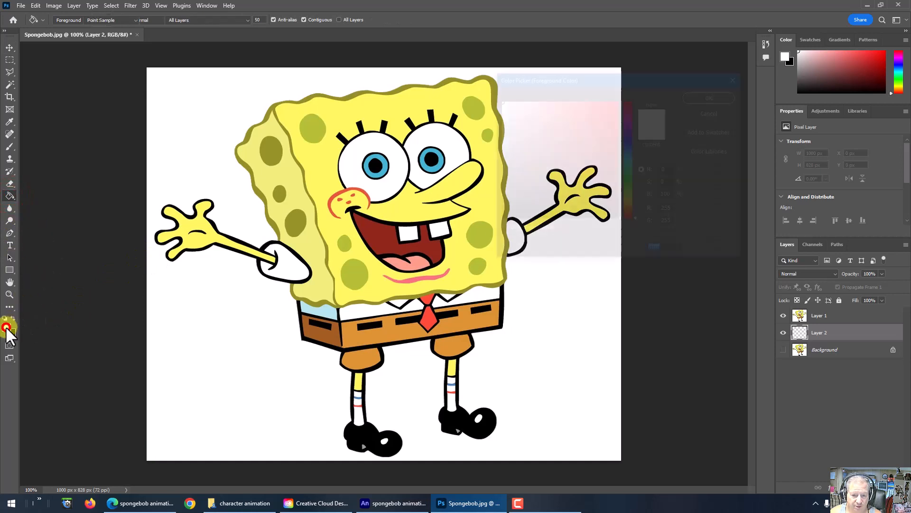
left_click(628, 119)
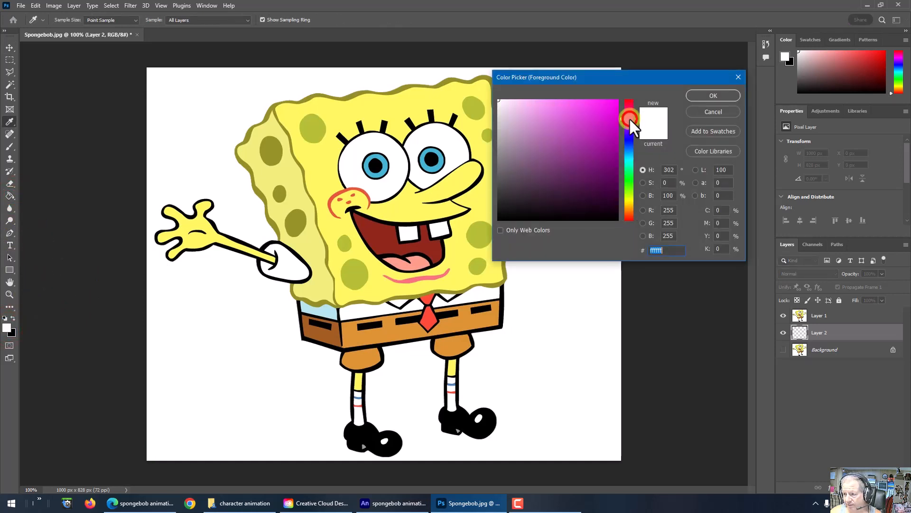
left_click(611, 106)
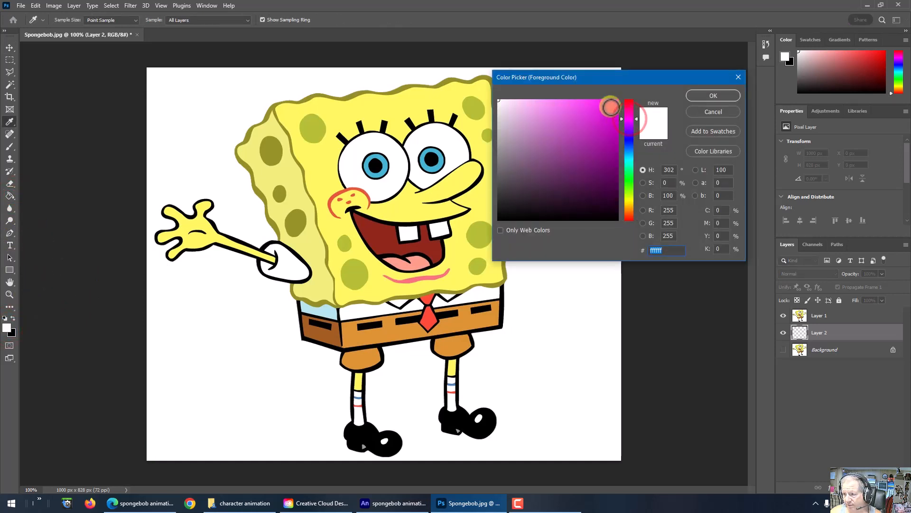
left_click(713, 95)
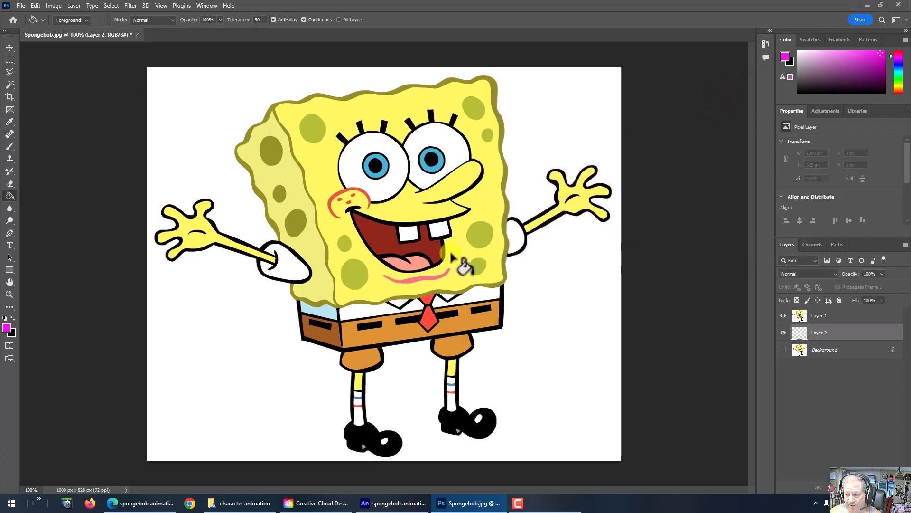
left_click(819, 333)
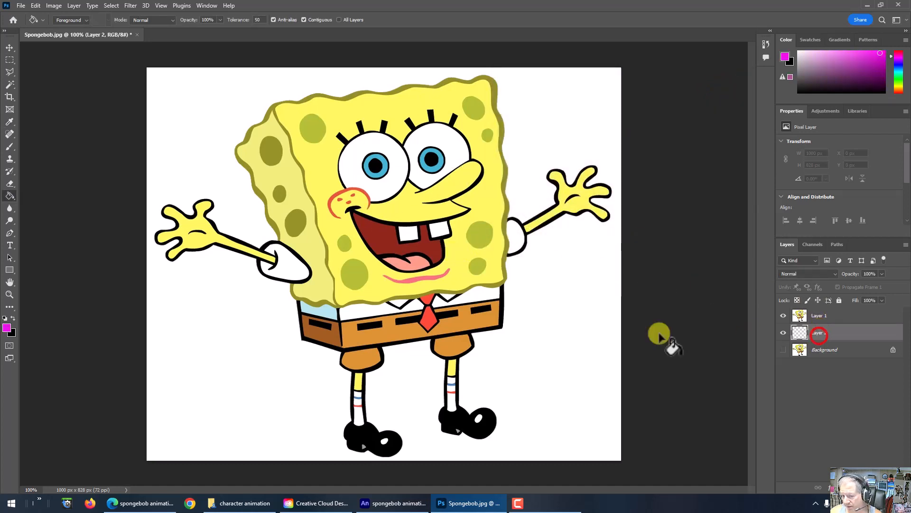
left_click(550, 304)
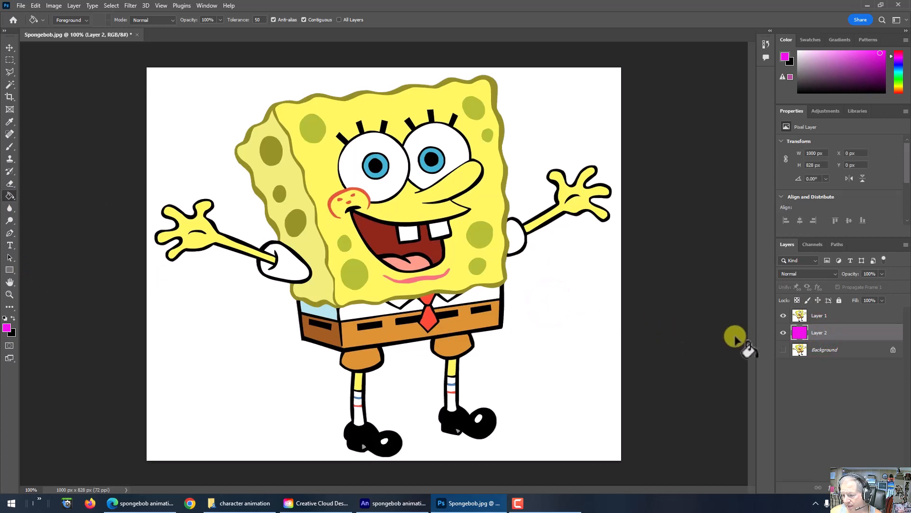
left_click(783, 316)
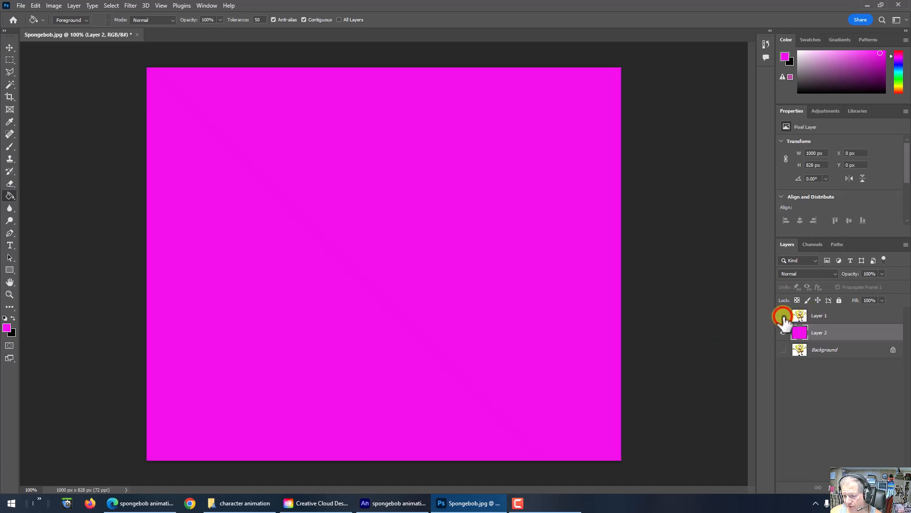
left_click(783, 315)
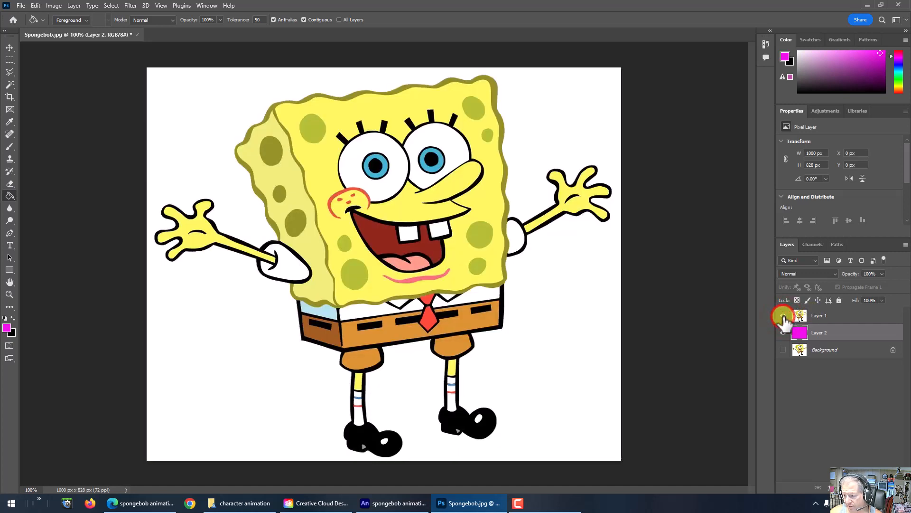
- Select the white area around the character on Layer 1 with the Magic Wand, delete it and clear the selection
left_click(822, 316)
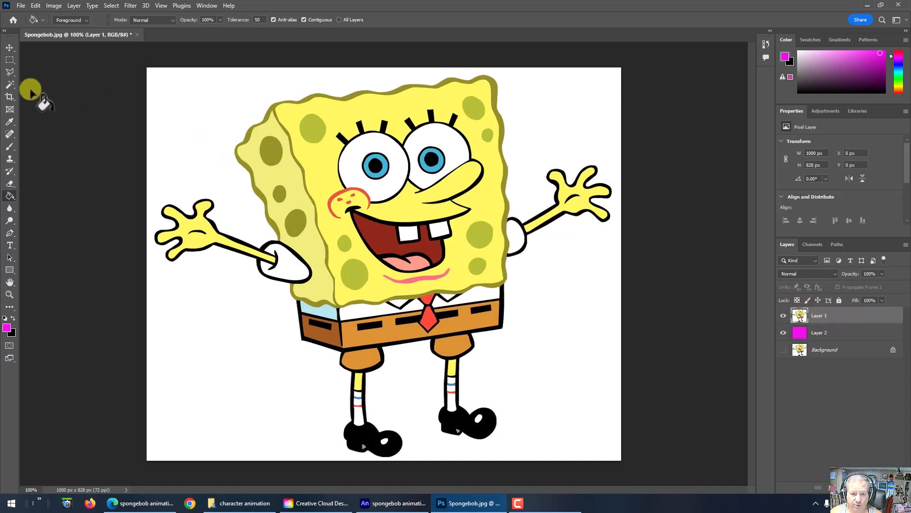
left_click(9, 86)
right_click(7, 85)
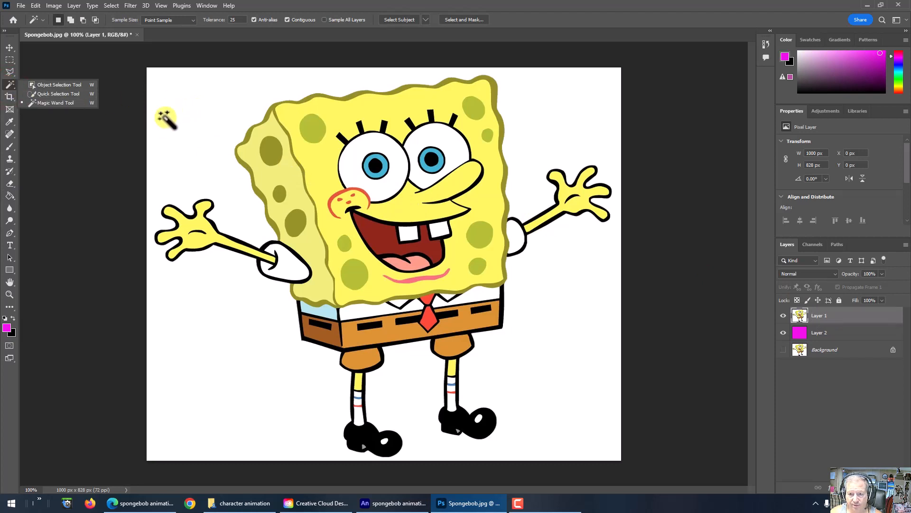
left_click(184, 115)
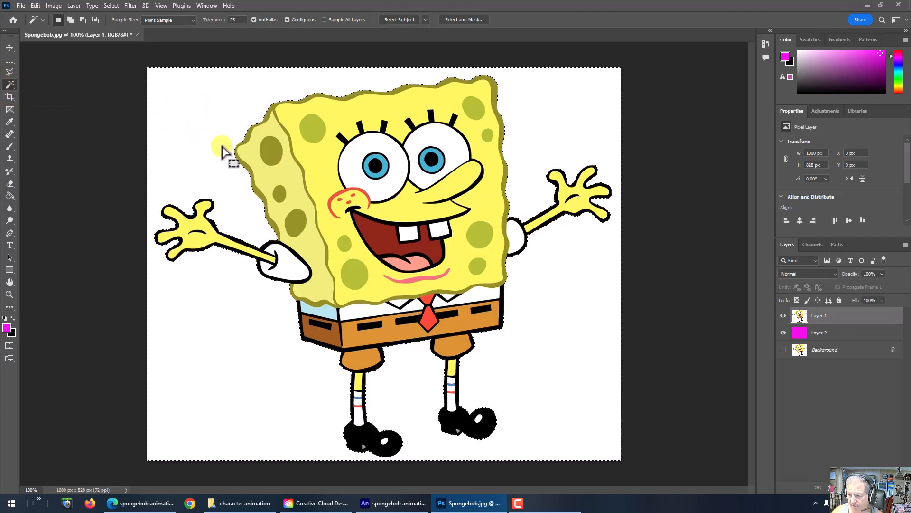
key("Delete")
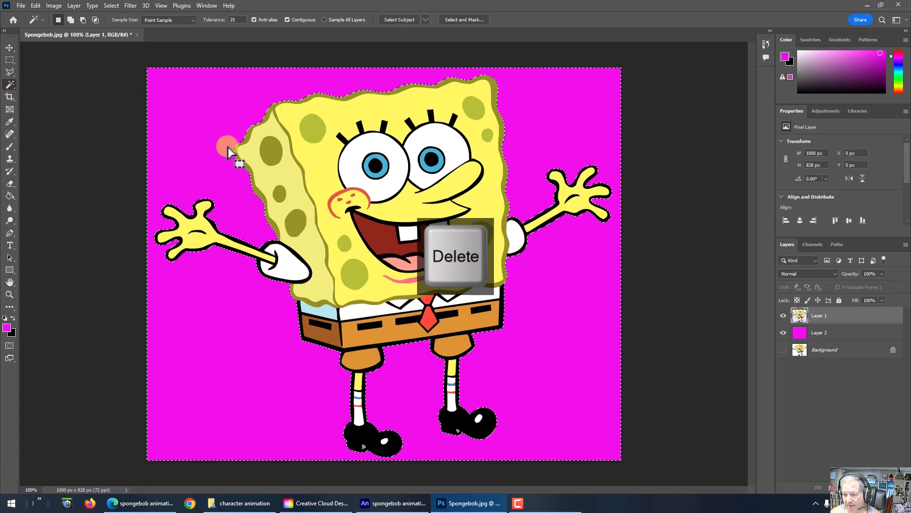
key("ctrl+d")
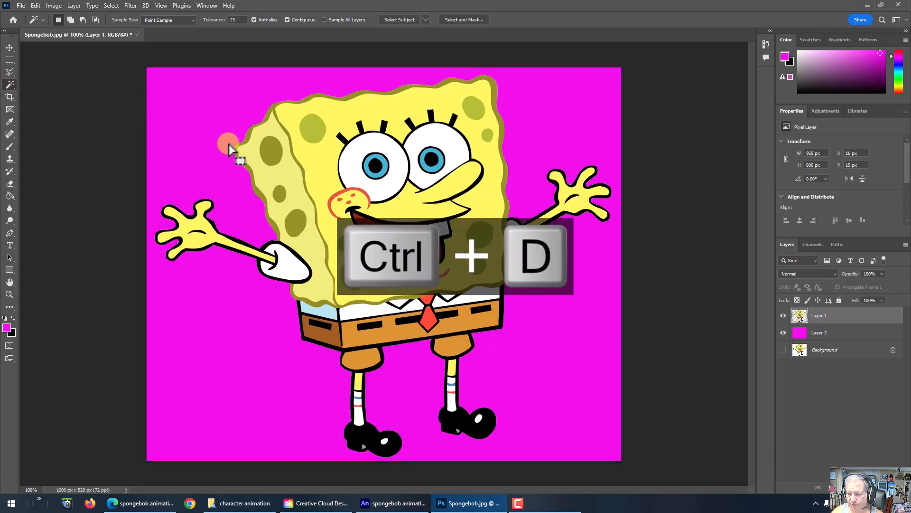
- Switch to the Polygonal Lasso tool for cutting out the arm on the sponge's shaded side
left_click(579, 341)
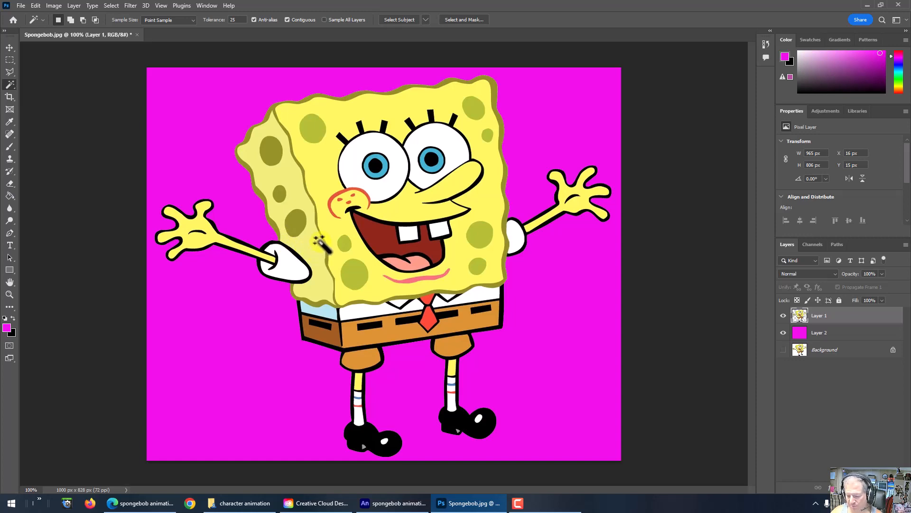
key("ctrl+equal")
key("ctrl+equal")
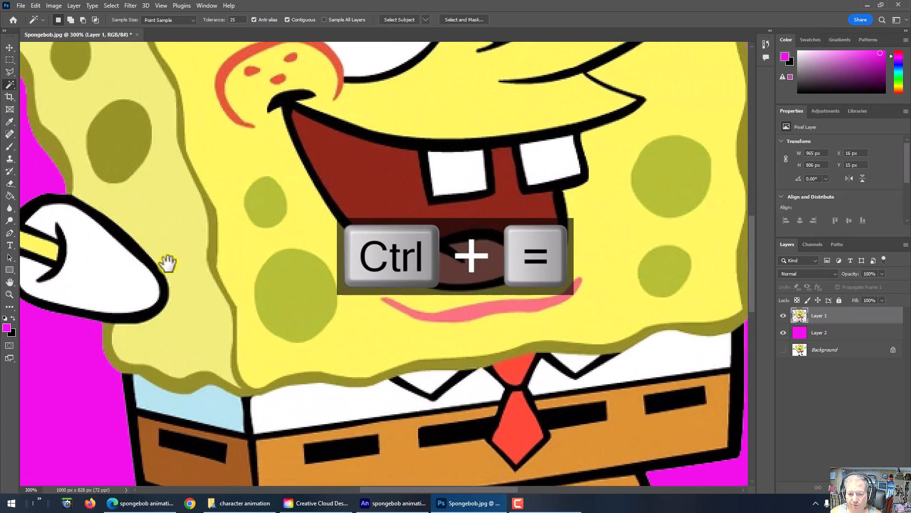
left_click_drag(120, 284, 418, 284)
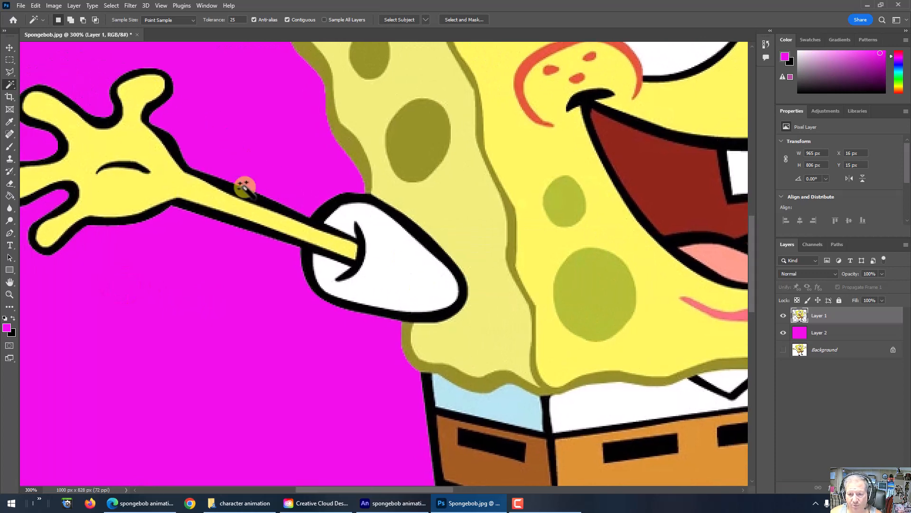
left_click_drag(279, 165, 333, 207)
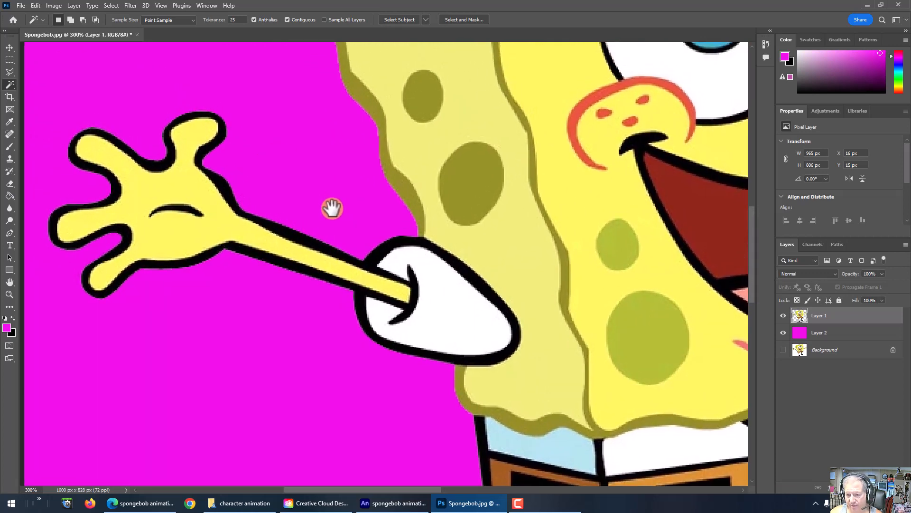
left_click(13, 72)
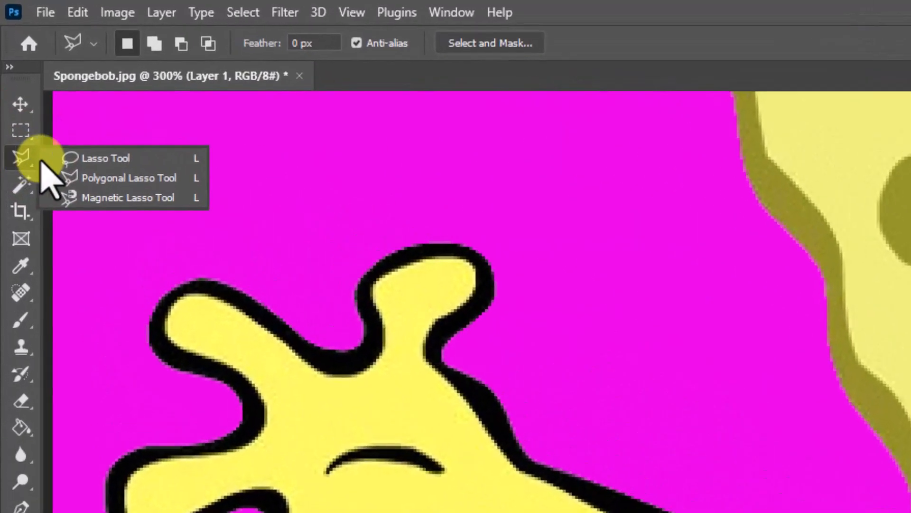
left_click(100, 179)
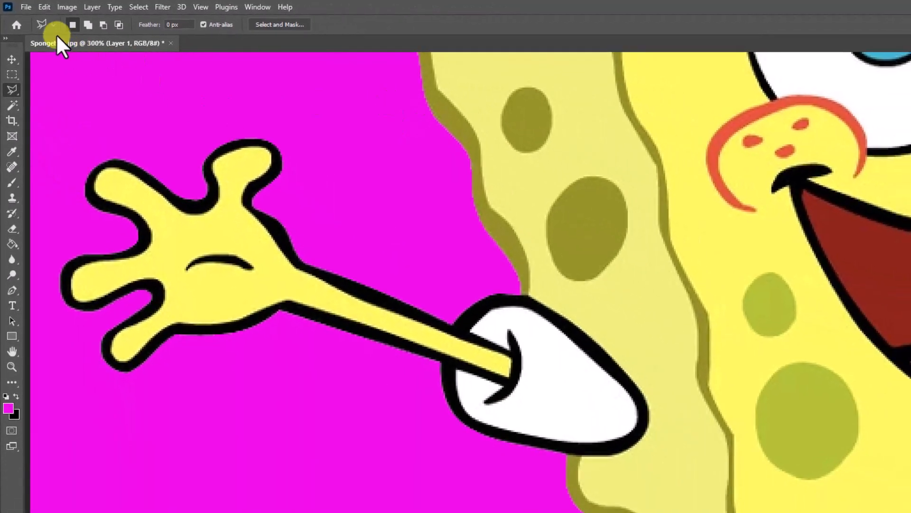
- Save the document as Spongebob.psd in Photoshop format in the character animation folder, with Maximize Compatibility on
left_click(25, 6)
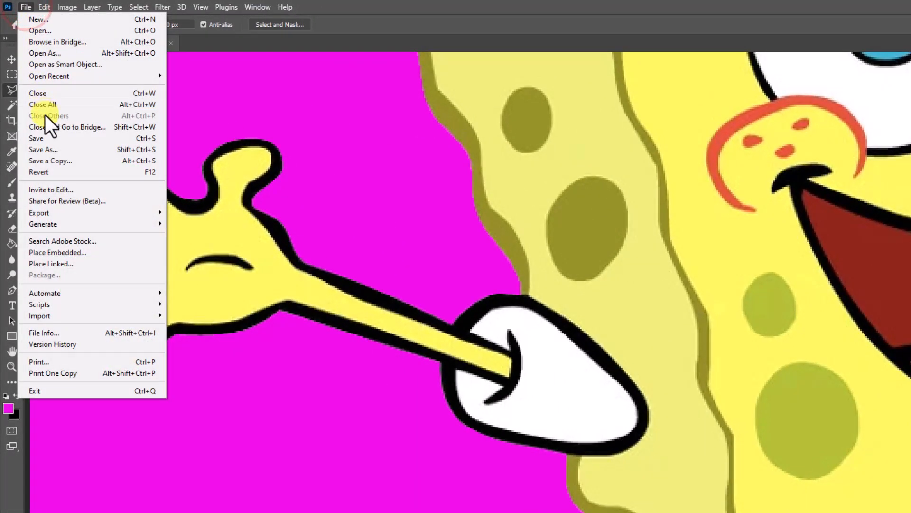
left_click(44, 148)
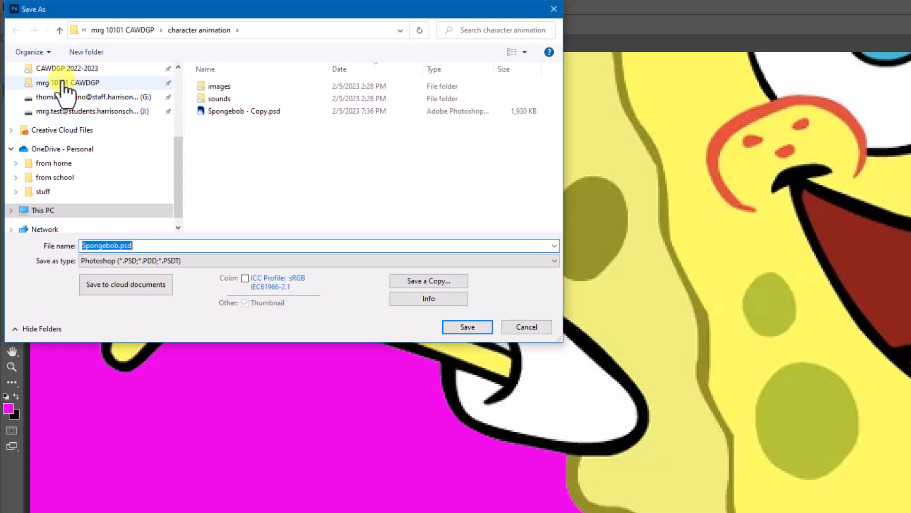
scroll(115, 136, "up", 1)
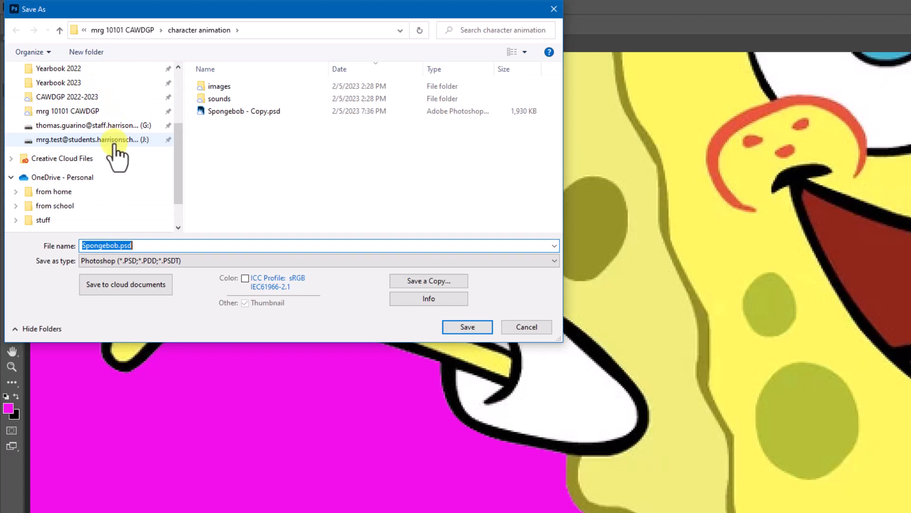
left_click(58, 114)
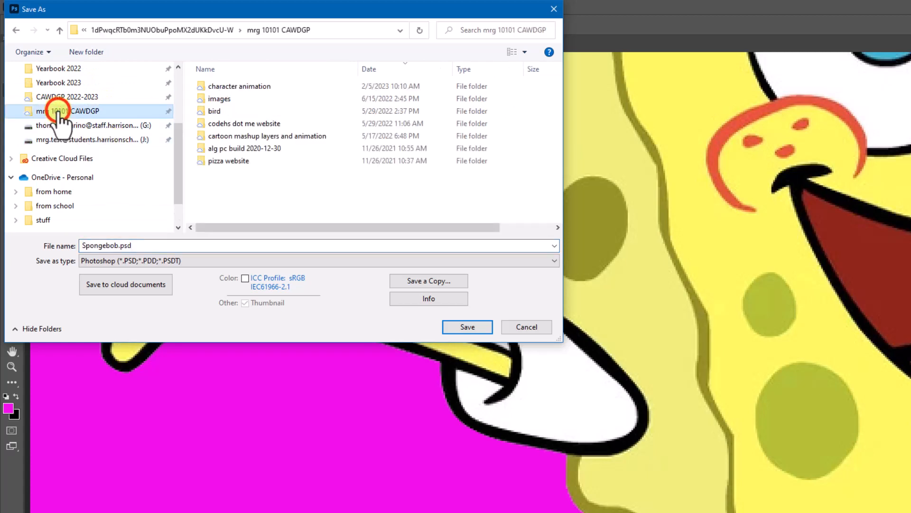
double_click(245, 86)
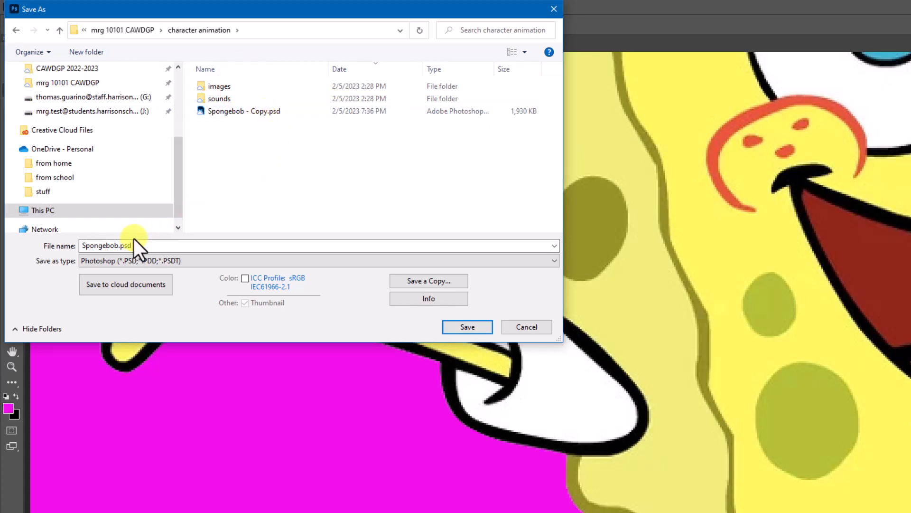
left_click(481, 327)
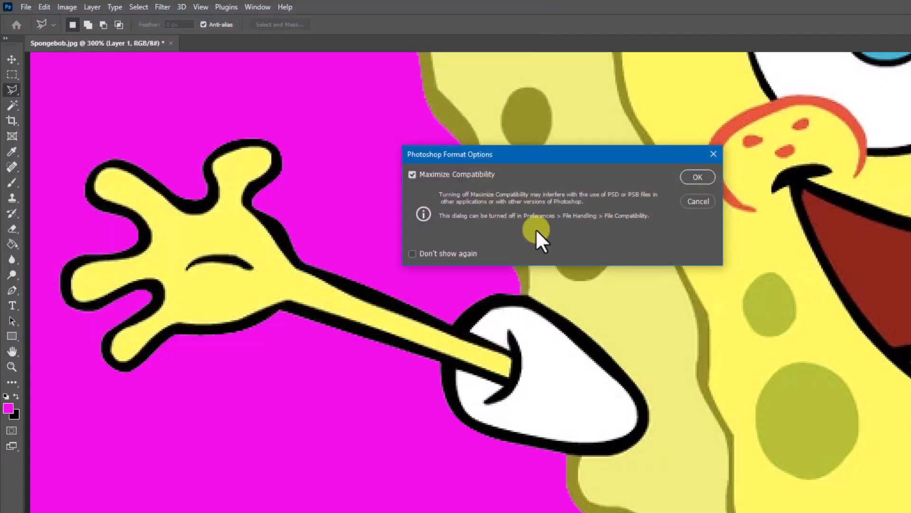
left_click(696, 177)
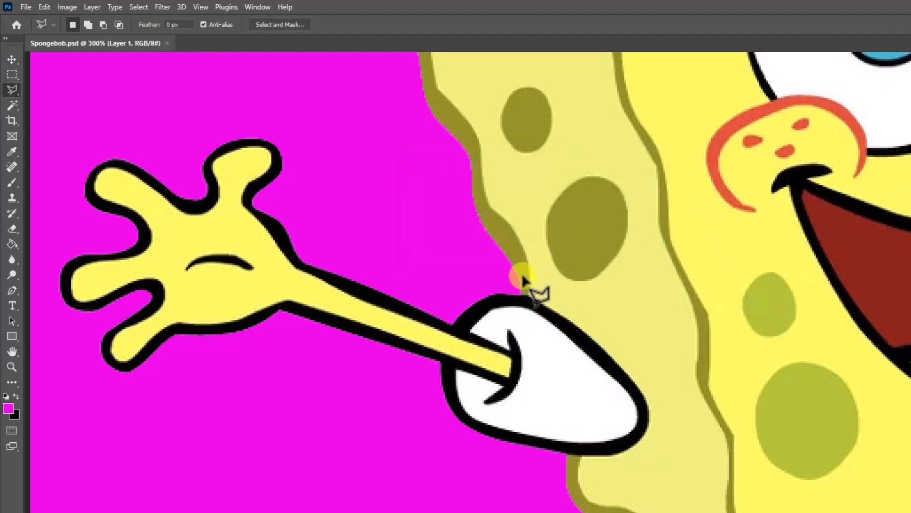
- Start a polygonal lasso outline on Layer 1, tracing closely along the white sleeve's black edge where it overlaps the body
key("ctrl+equal")
key("ctrl+equal")
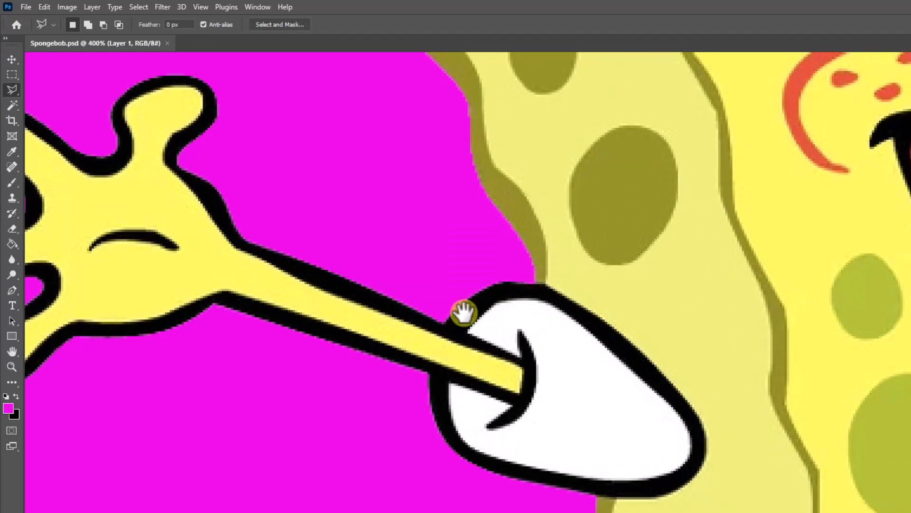
left_click_drag(462, 311, 600, 321)
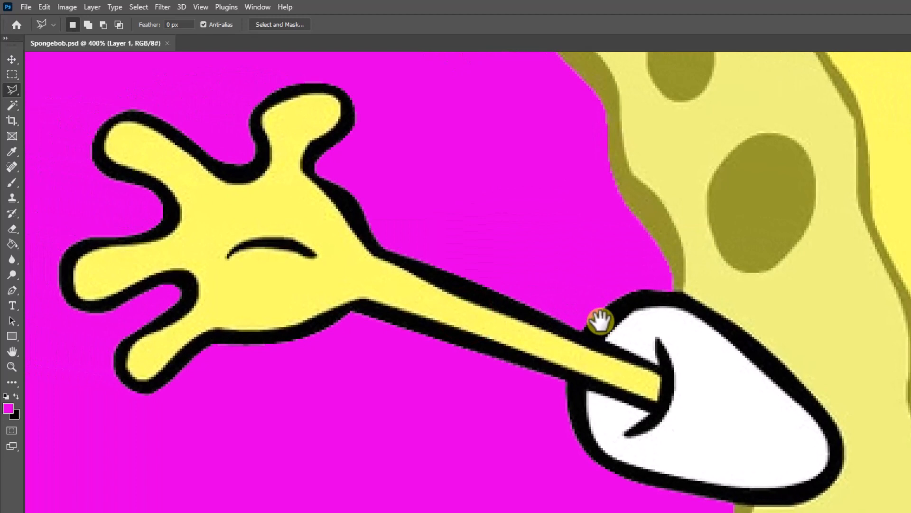
left_click(665, 287)
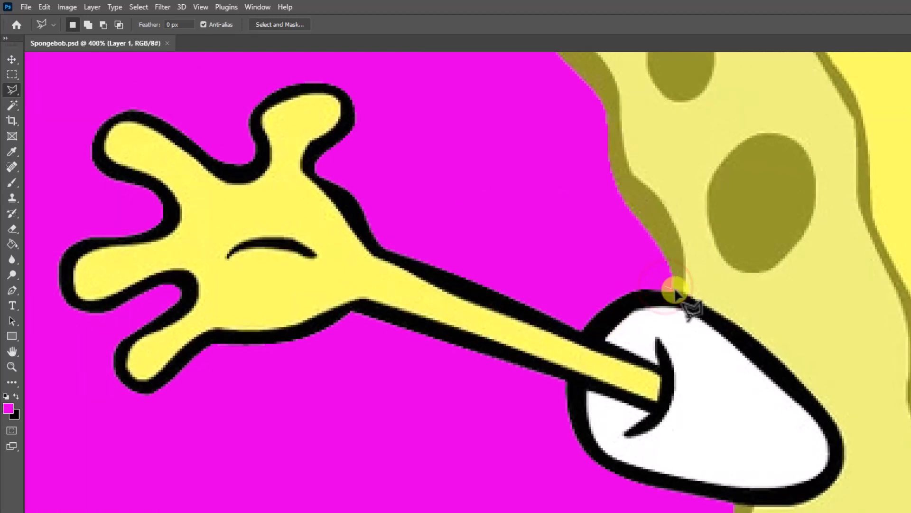
left_click(685, 293)
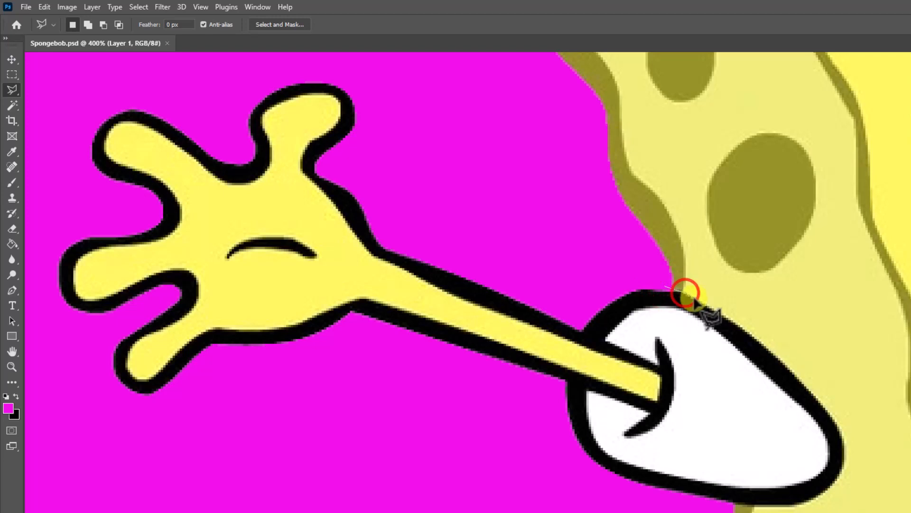
left_click(696, 299)
left_click(708, 307)
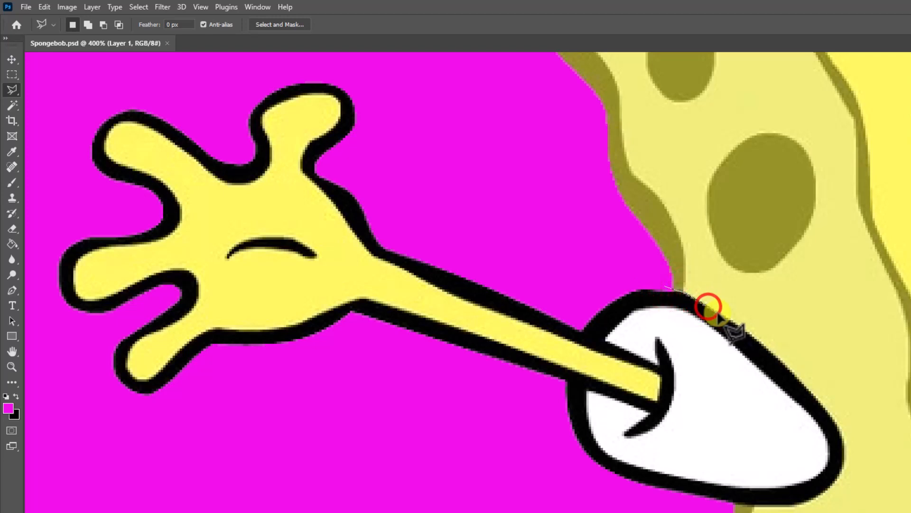
left_click(719, 313)
left_click(732, 321)
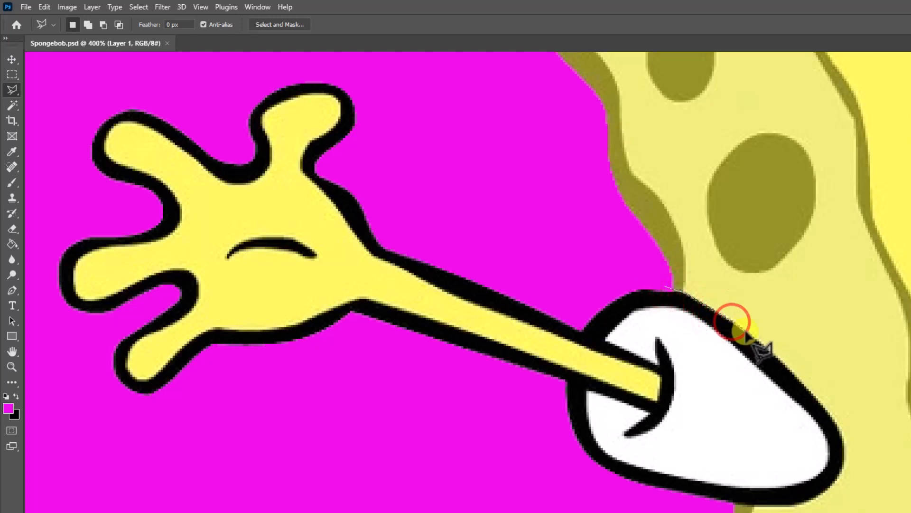
left_click(745, 332)
left_click(758, 344)
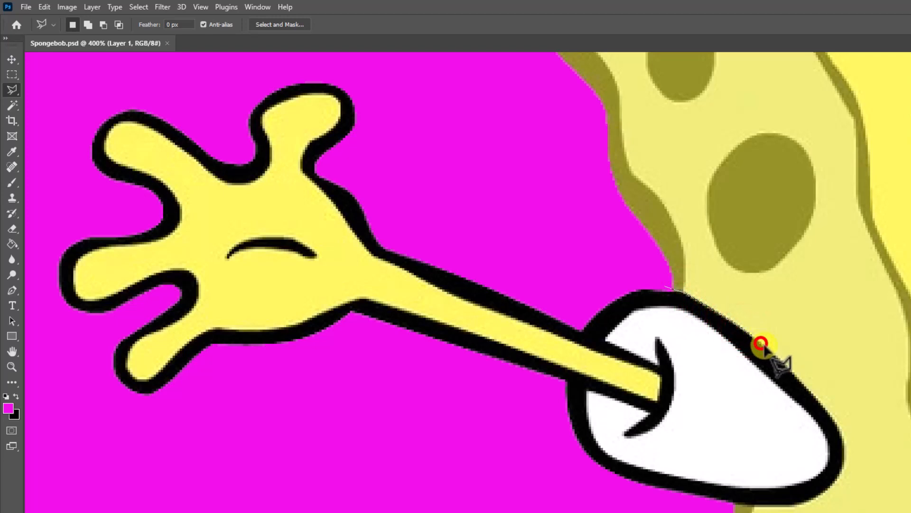
left_click(779, 359)
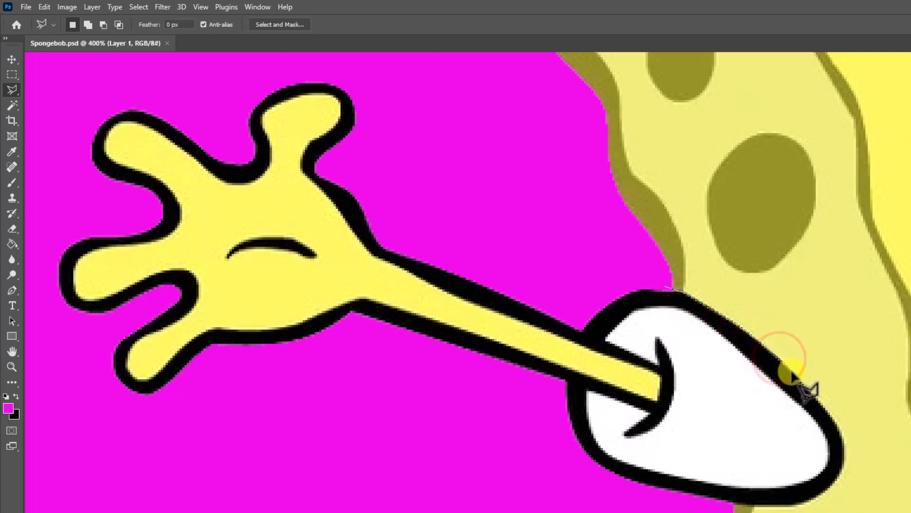
left_click(791, 373)
left_click(804, 388)
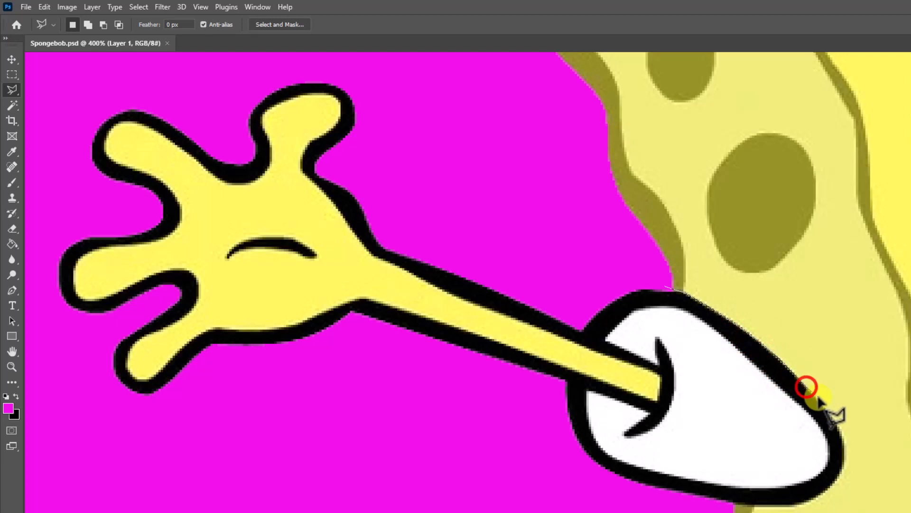
left_click(819, 403)
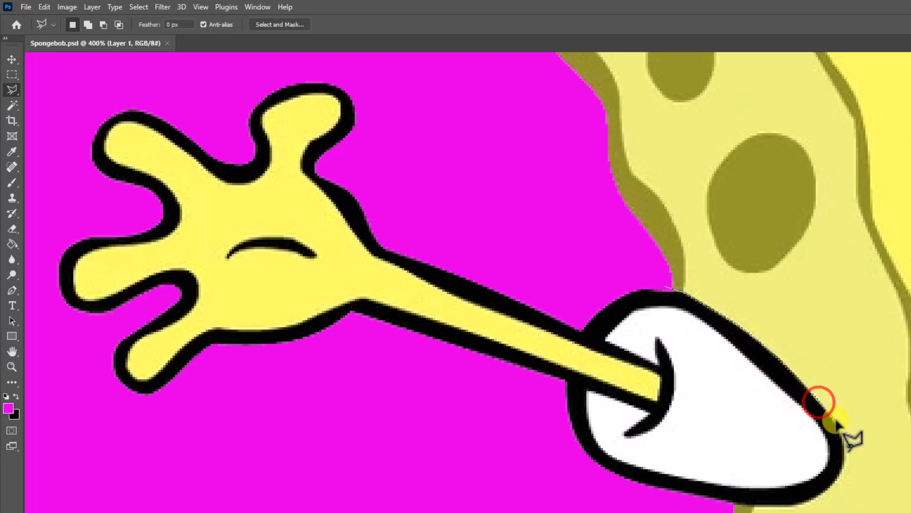
left_click(829, 412)
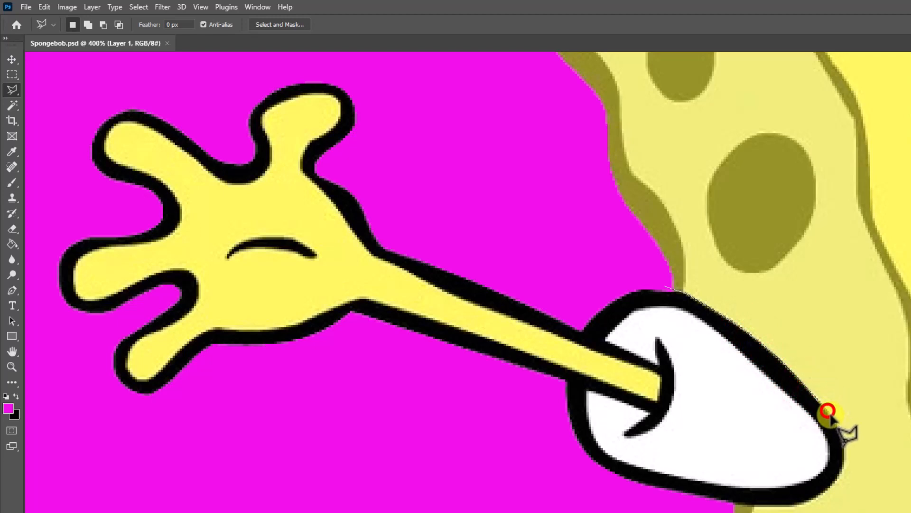
left_click(834, 421)
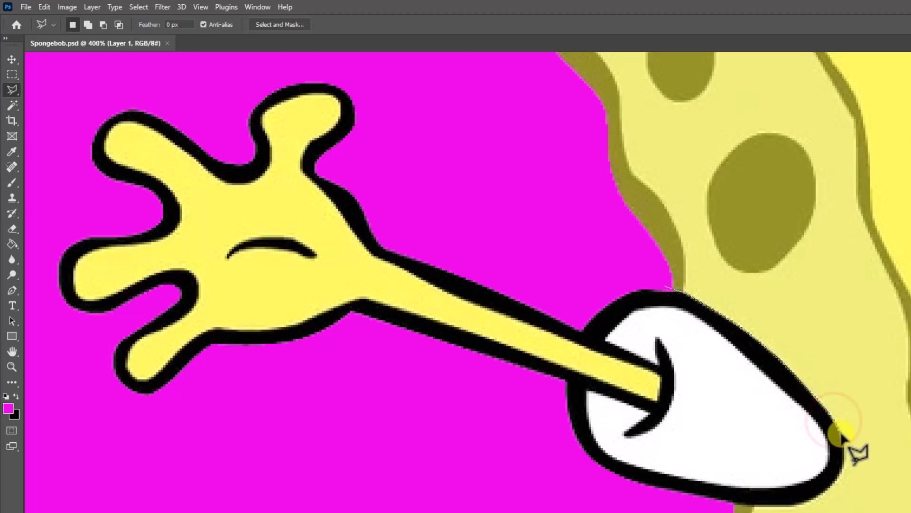
left_click(837, 433)
left_click(843, 447)
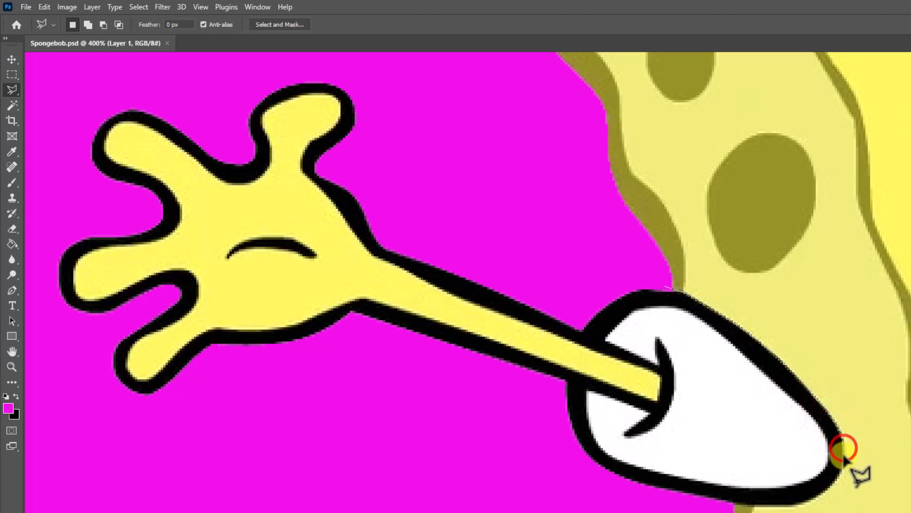
left_click(839, 472)
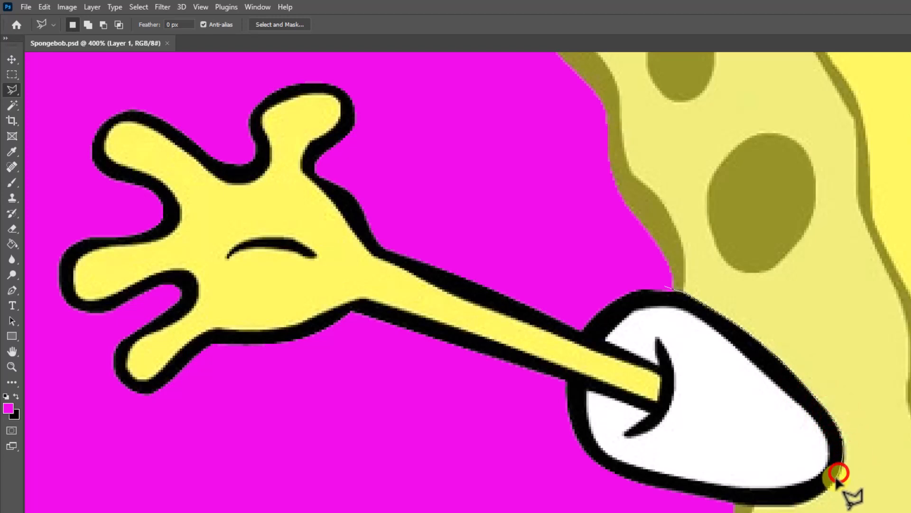
left_click(829, 486)
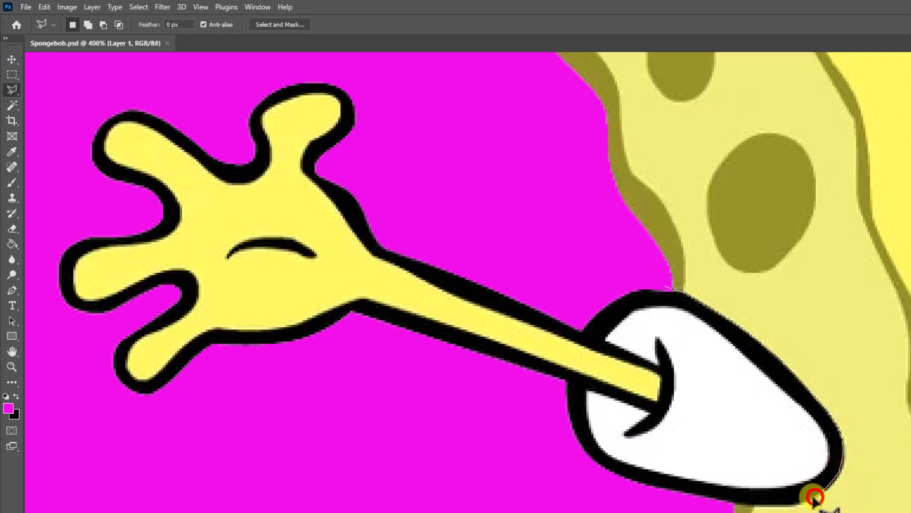
left_click(798, 498)
left_click(780, 504)
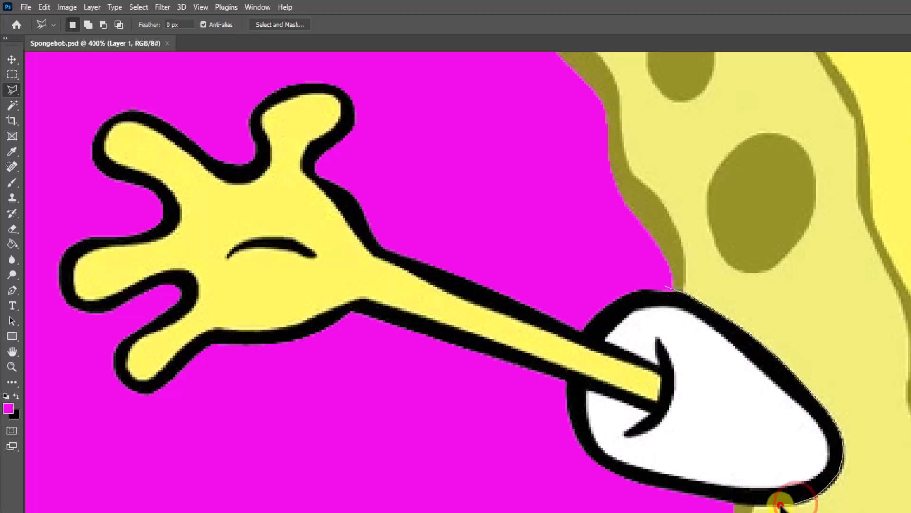
left_click(763, 500)
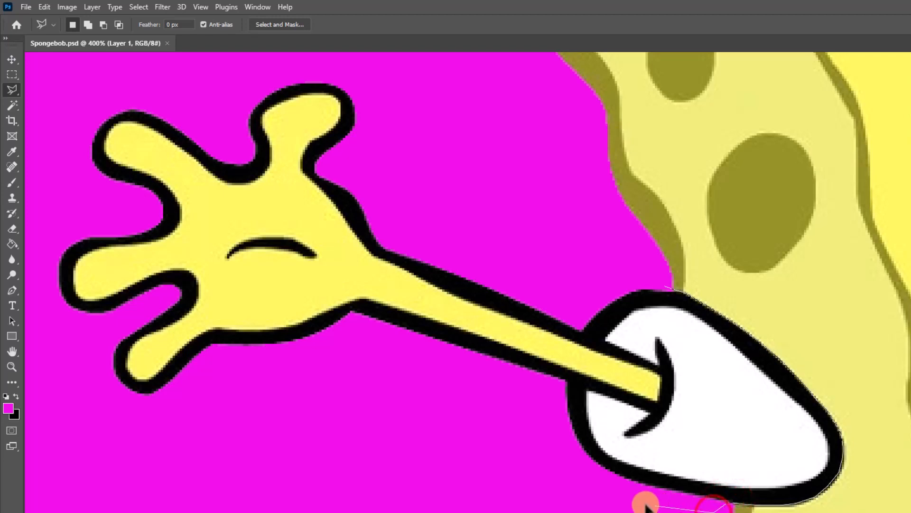
- Continue the lasso outline loosely around the sleeve's lower edge, along the forearm's underside and past the lowest finger
left_click(618, 497)
left_click(569, 458)
left_click(557, 412)
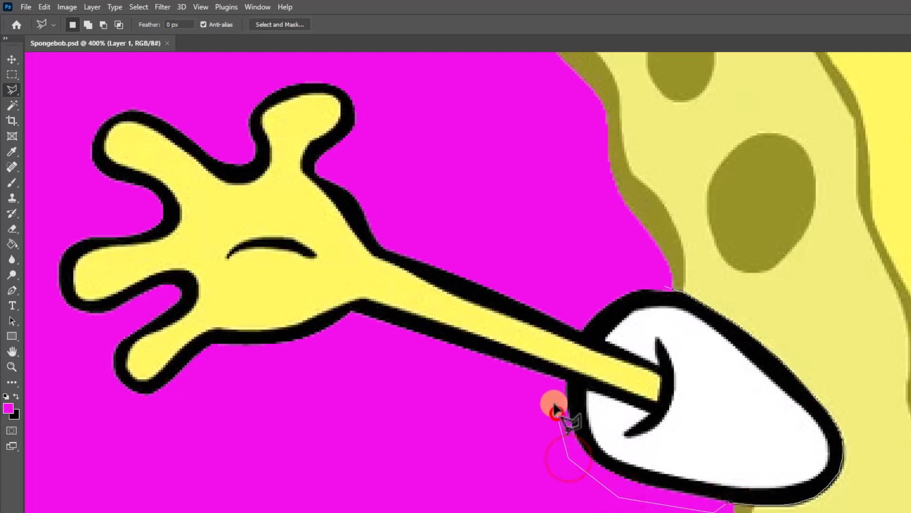
left_click(546, 390)
left_click(428, 352)
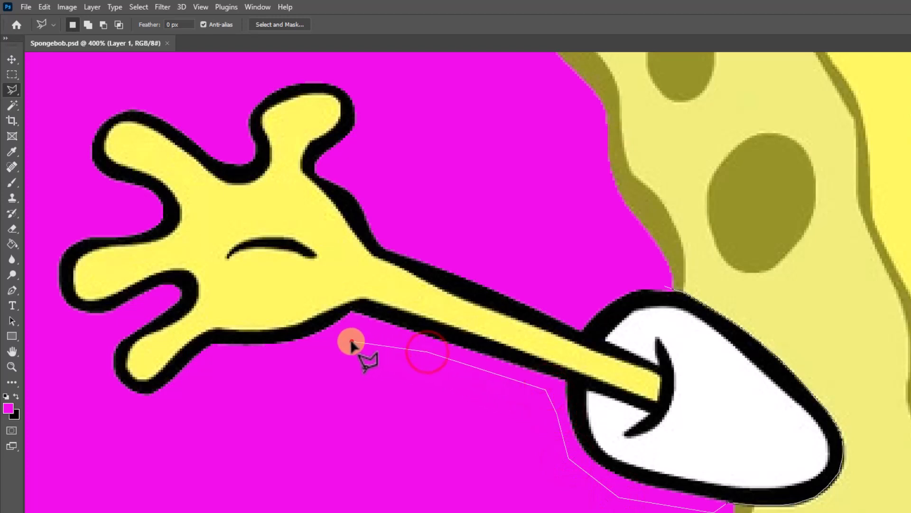
left_click(287, 365)
left_click(205, 400)
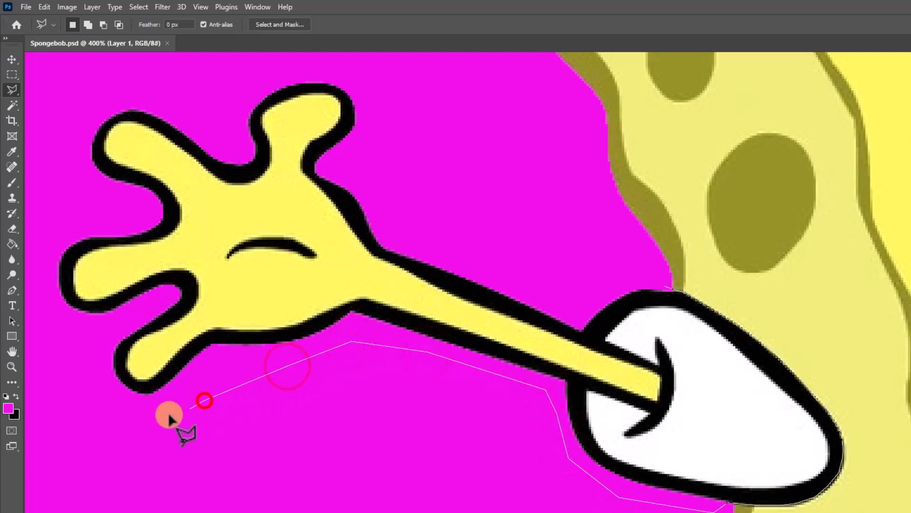
left_click(114, 418)
left_click(83, 384)
left_click(64, 341)
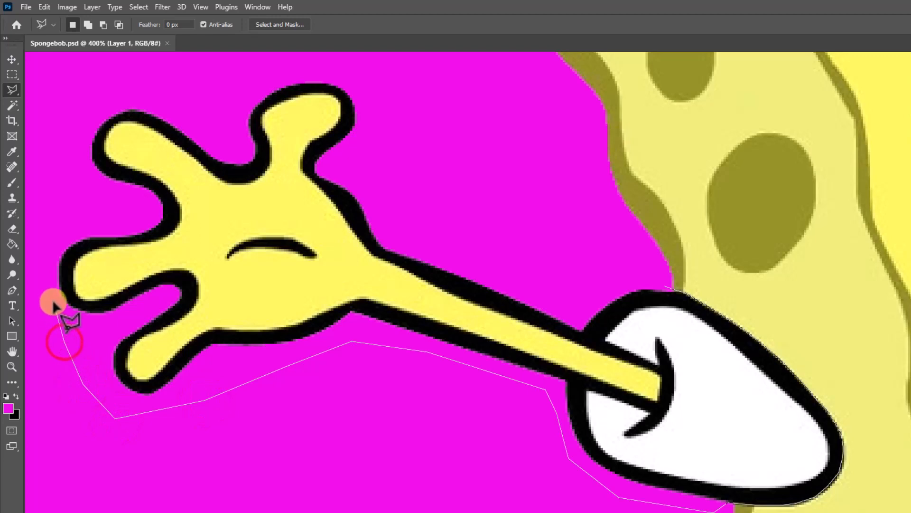
- Carry the lasso outline loosely around the remaining fingers and along the forearm's upper side, closing it at the sleeve's starting point
left_click(50, 286)
left_click(45, 225)
left_click(54, 144)
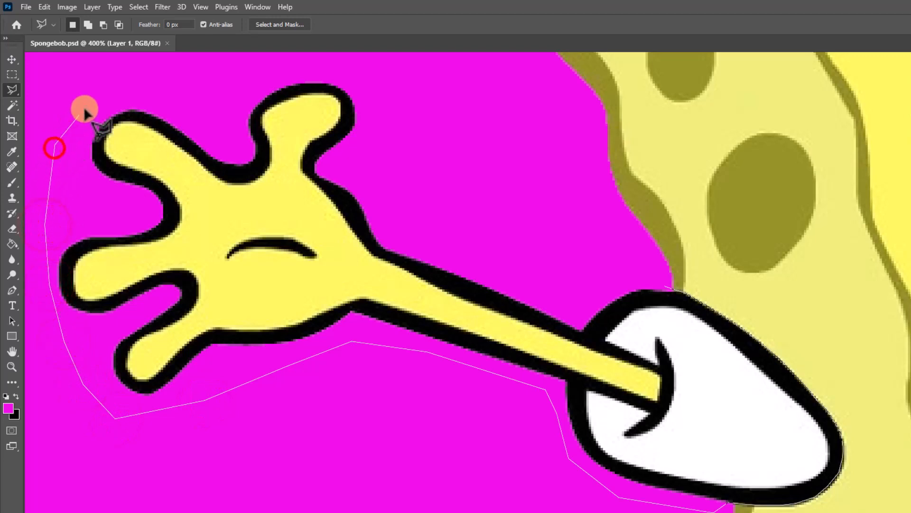
left_click(102, 96)
left_click(210, 82)
left_click(306, 69)
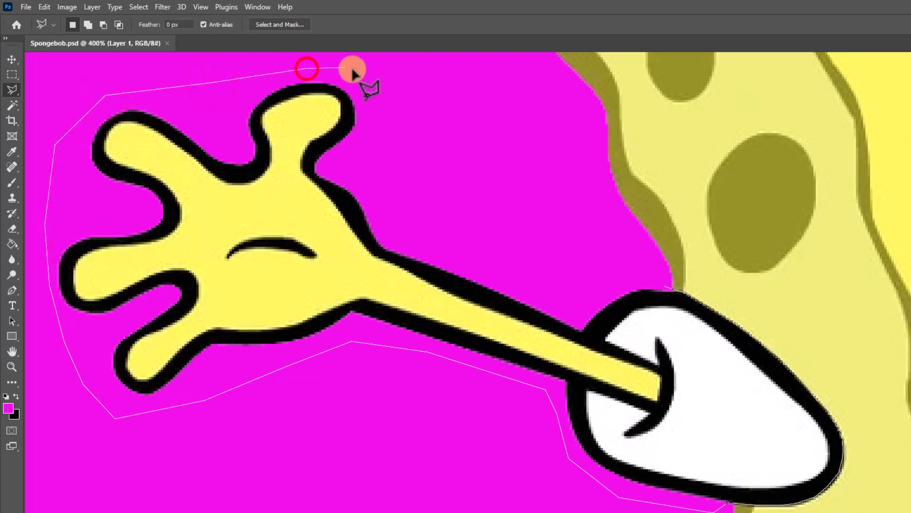
left_click(376, 86)
left_click(375, 159)
left_click(401, 226)
left_click(472, 251)
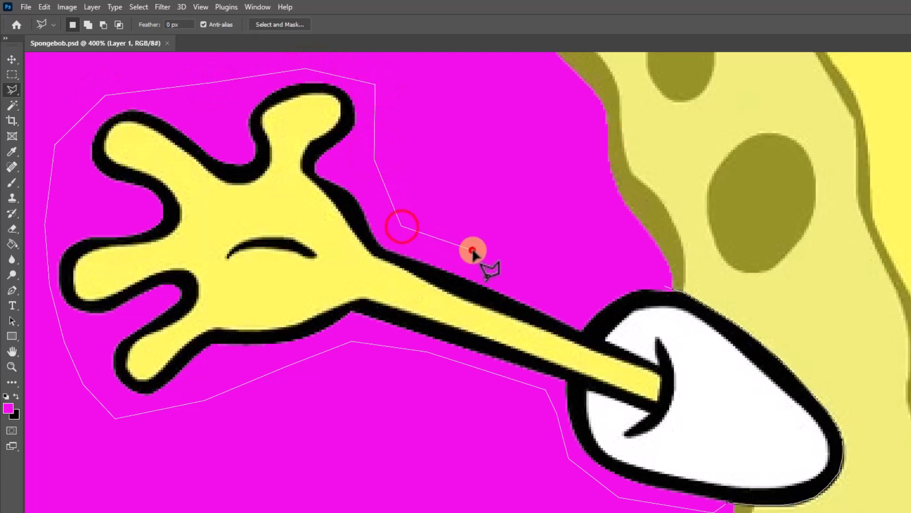
left_click(555, 280)
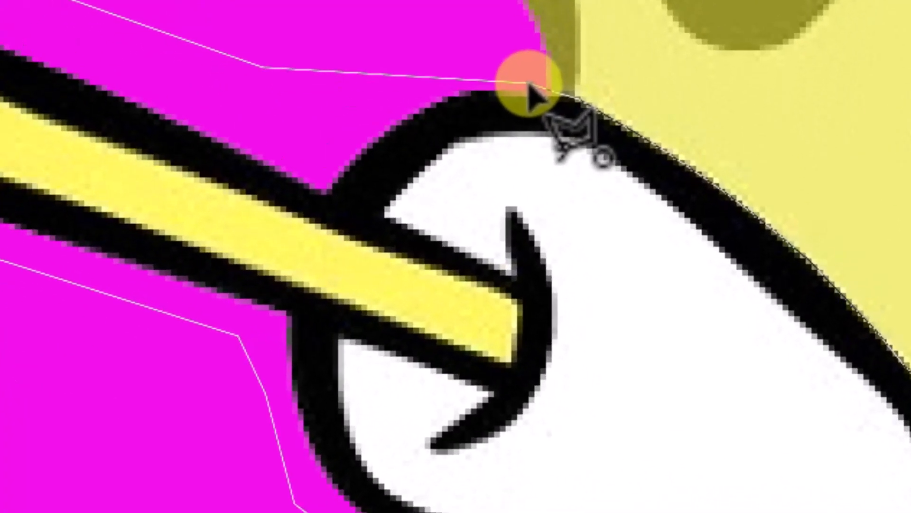
left_click(528, 83)
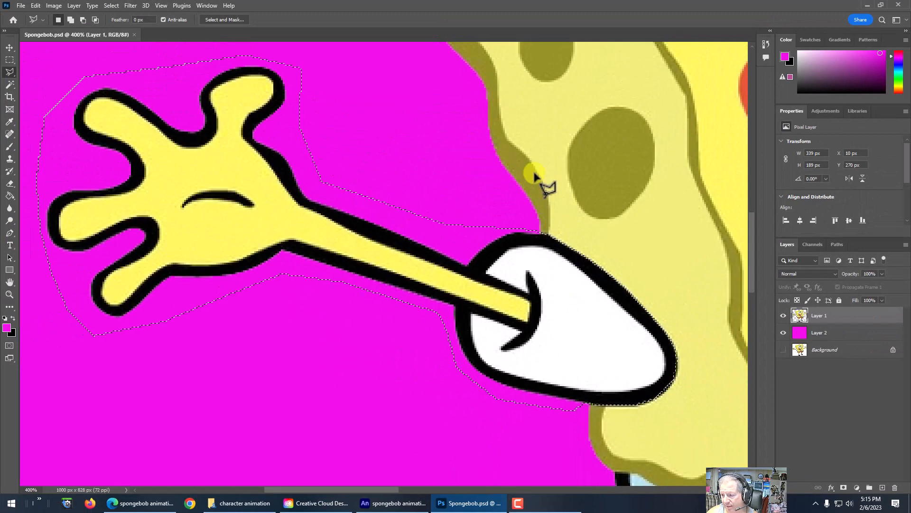
- Cut the selected arm from Layer 1 and paste it in place on a new layer
left_click(33, 6)
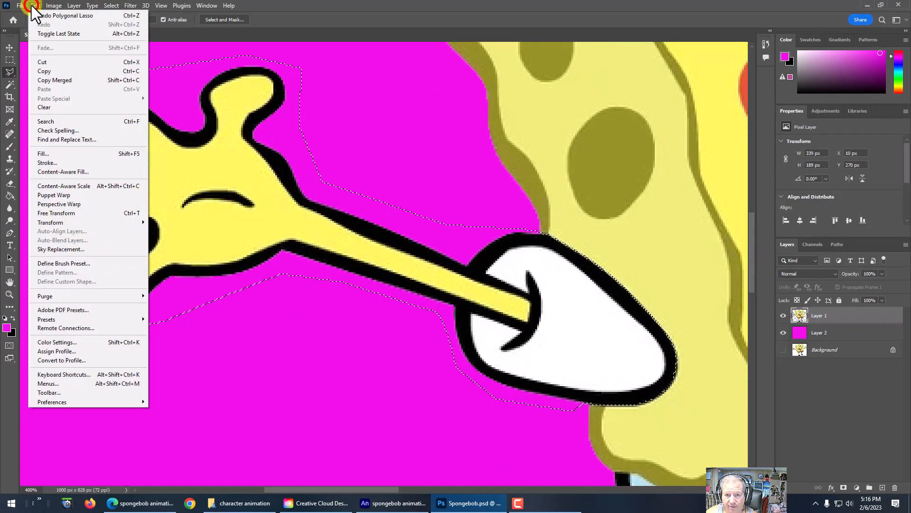
left_click(53, 63)
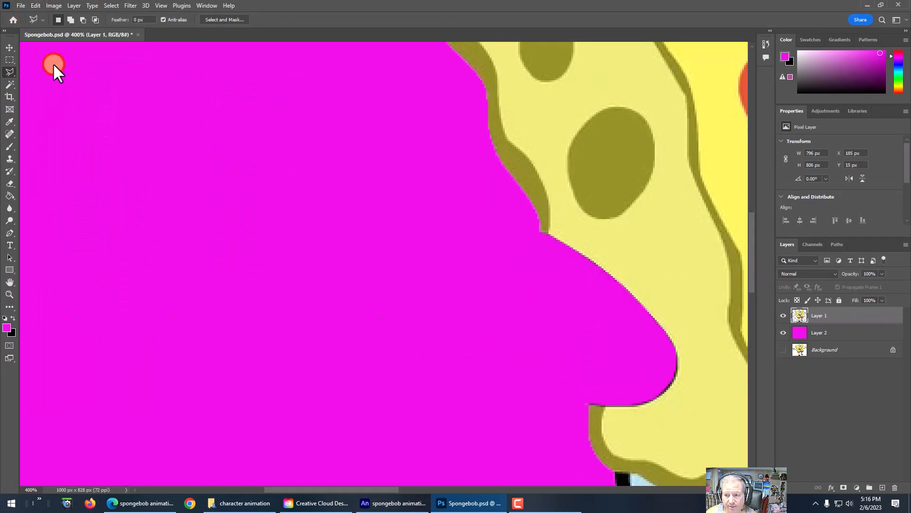
left_click(883, 488)
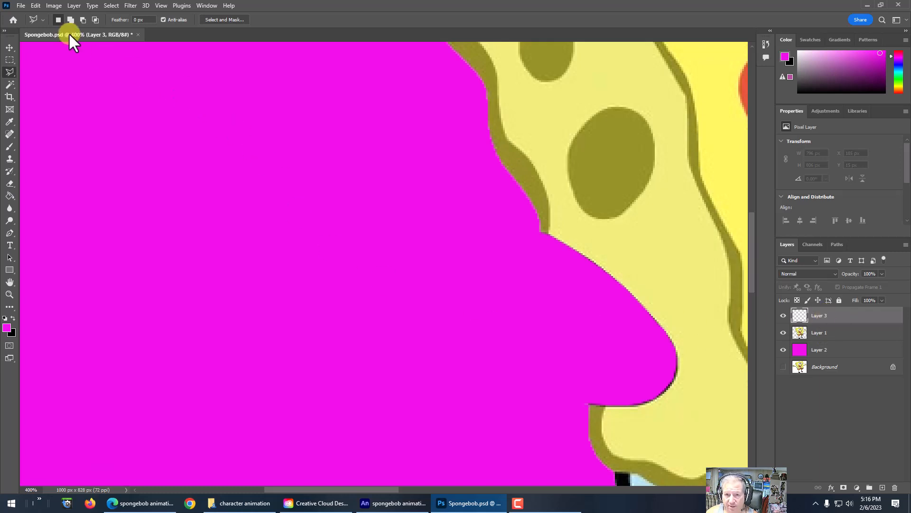
left_click(35, 5)
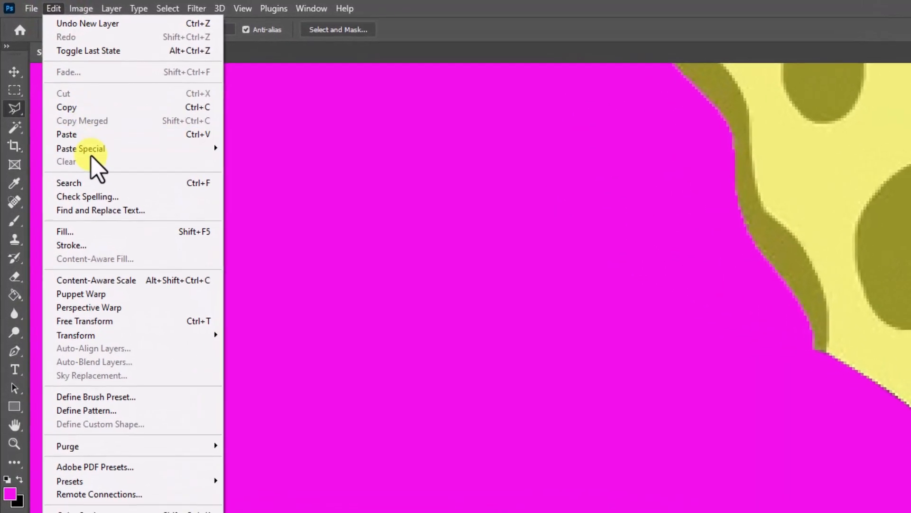
mouse_move(106, 149)
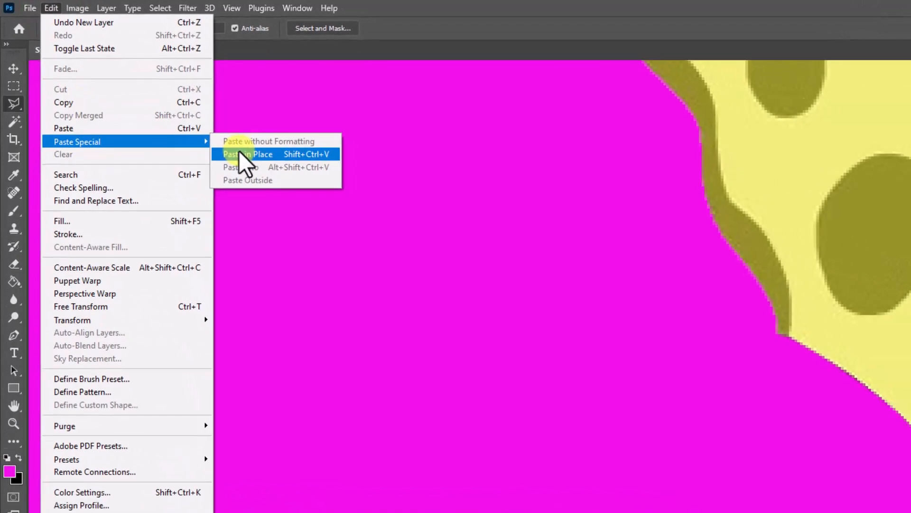
left_click(239, 152)
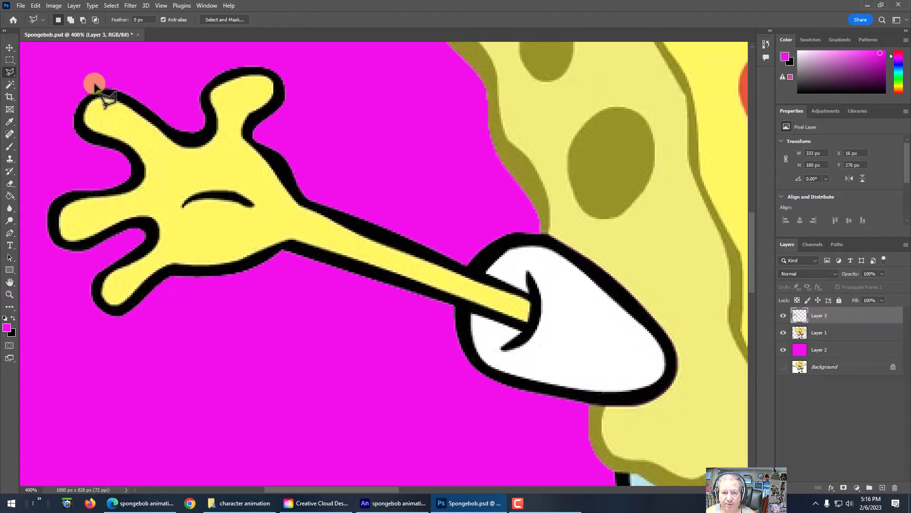
- Nudge the pasted arm with the Move tool to X 17 px, Y 276 px to cover the gap along the body
left_click(9, 48)
left_click(534, 313)
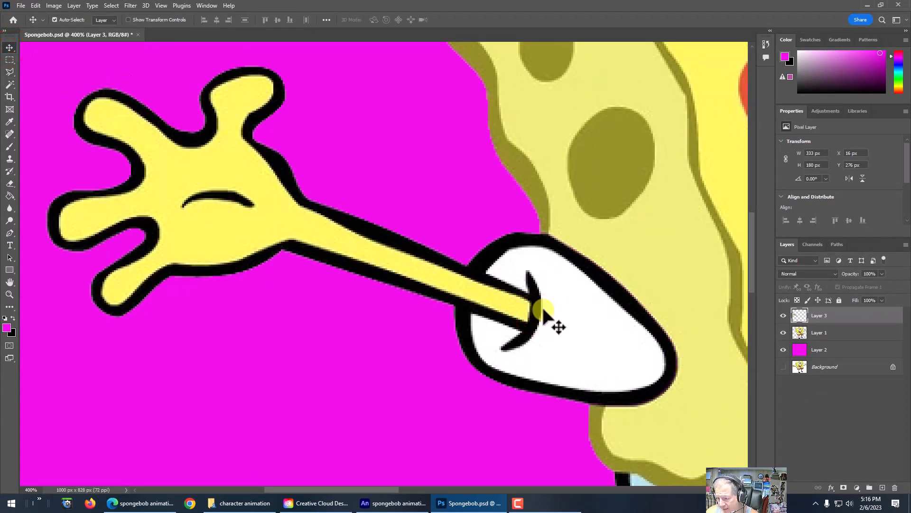
key("Right")
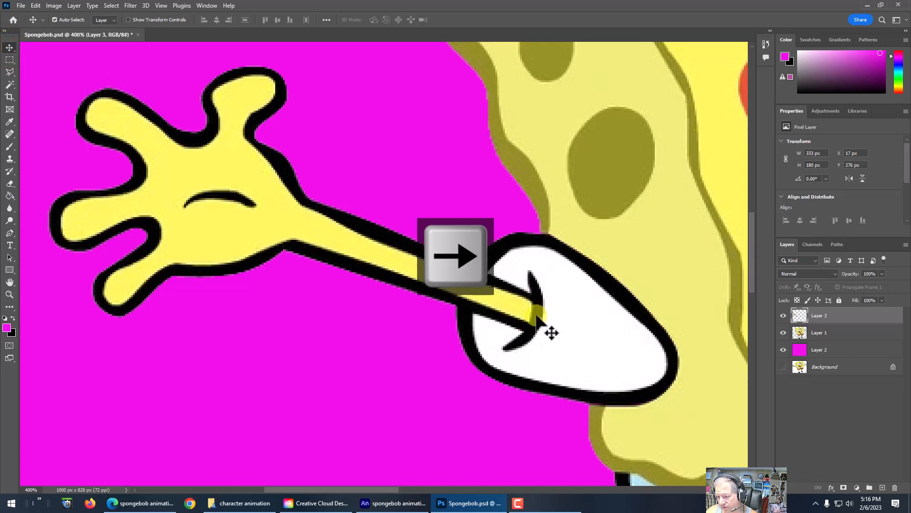
key("Down")
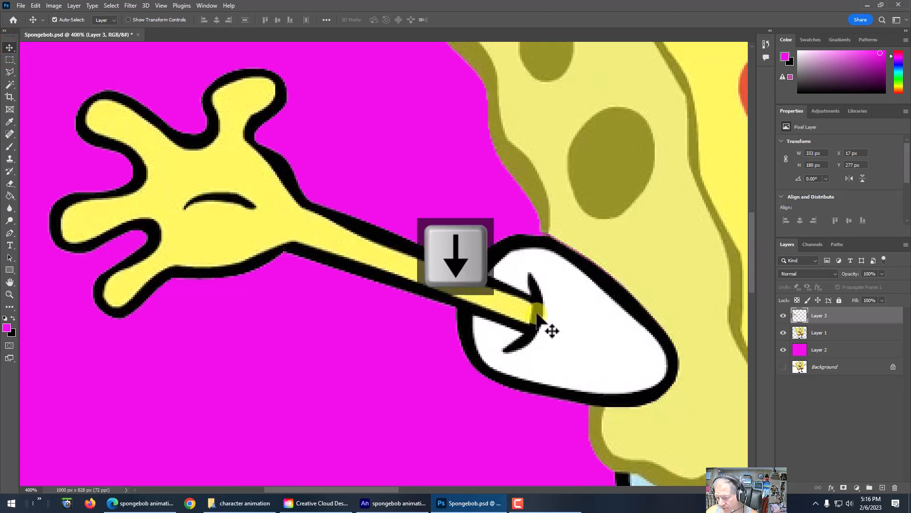
key("Up")
key("Right")
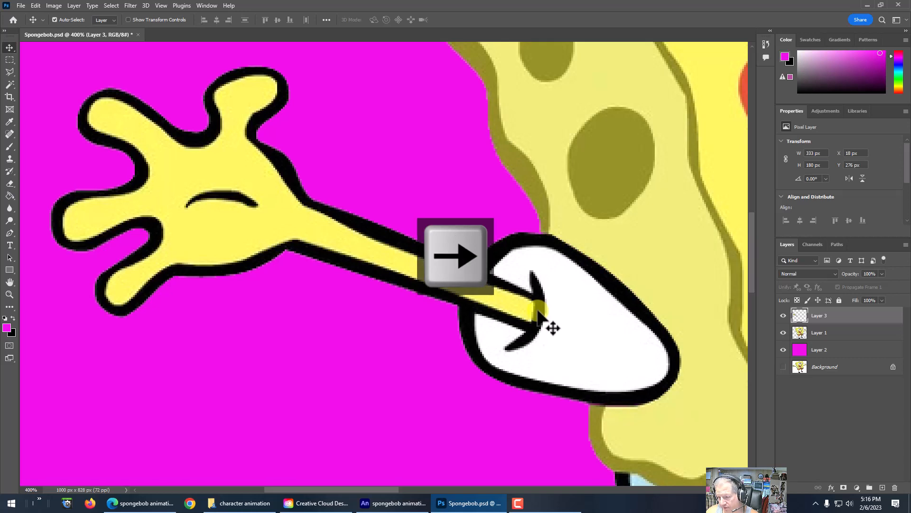
key("Down")
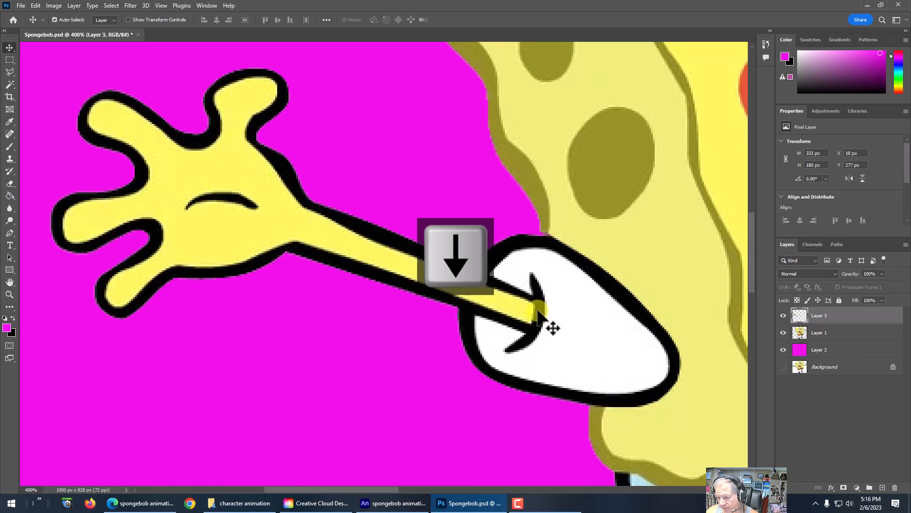
key("Left")
key("Up")
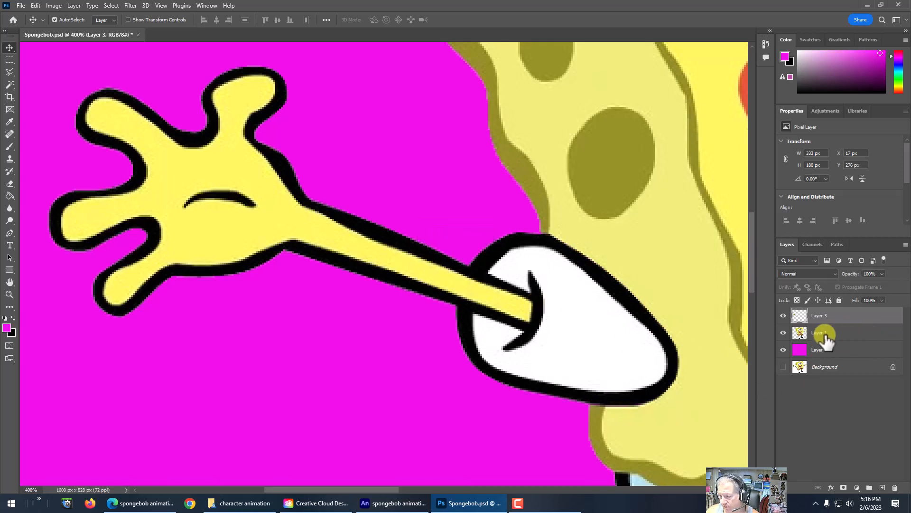
- Hide Layer 1 and start a polygonal lasso outline on Layer 3, crossing the middle of the forearm and running beneath the sleeve
left_click(784, 334)
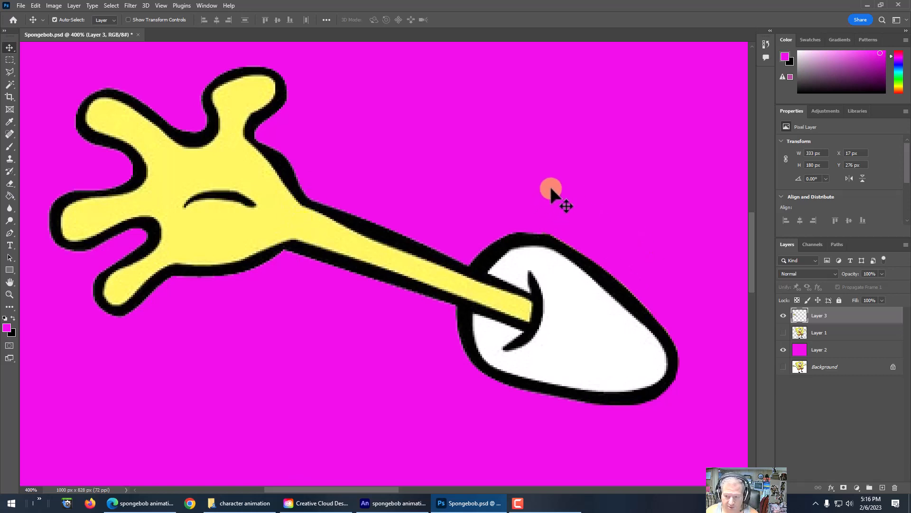
left_click(10, 71)
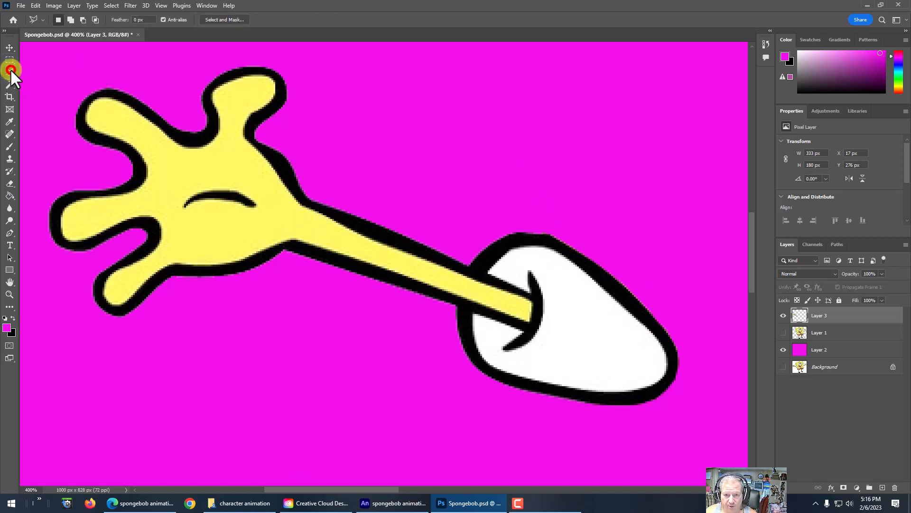
left_click(416, 228)
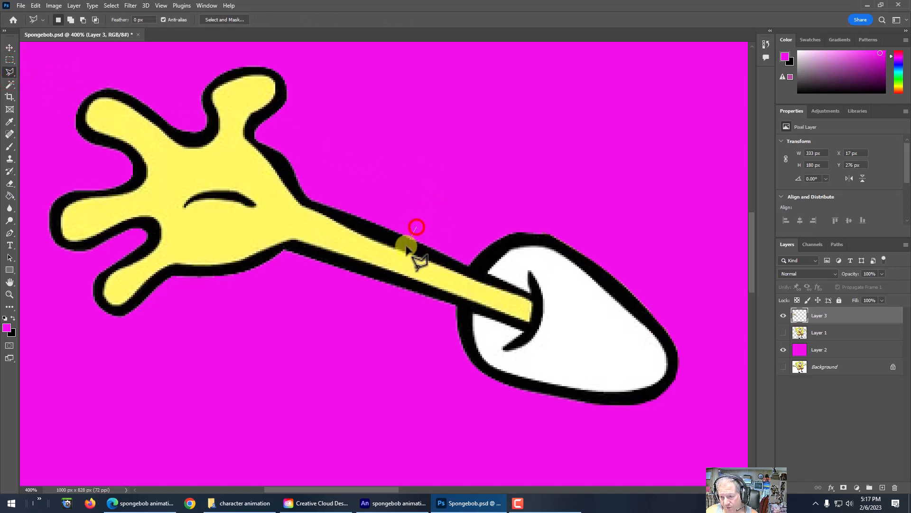
left_click(397, 293)
left_click(442, 308)
left_click(455, 360)
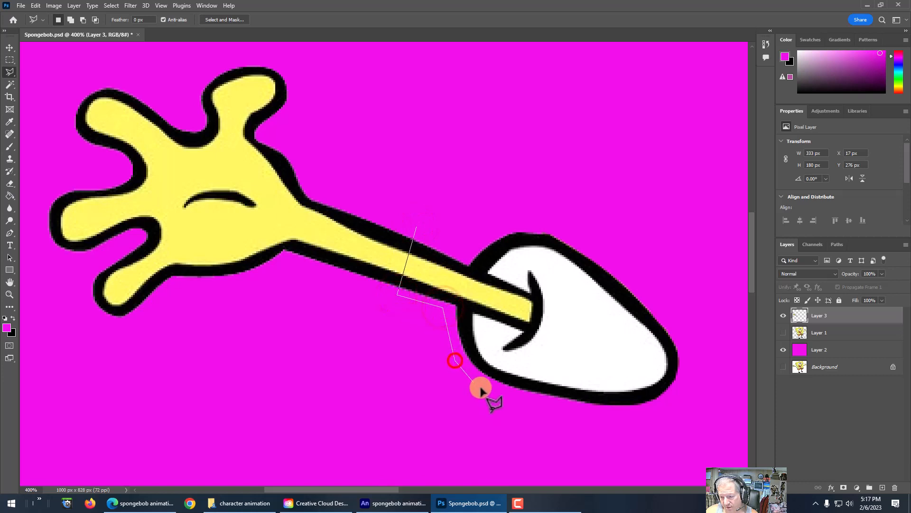
left_click(511, 399)
left_click(577, 412)
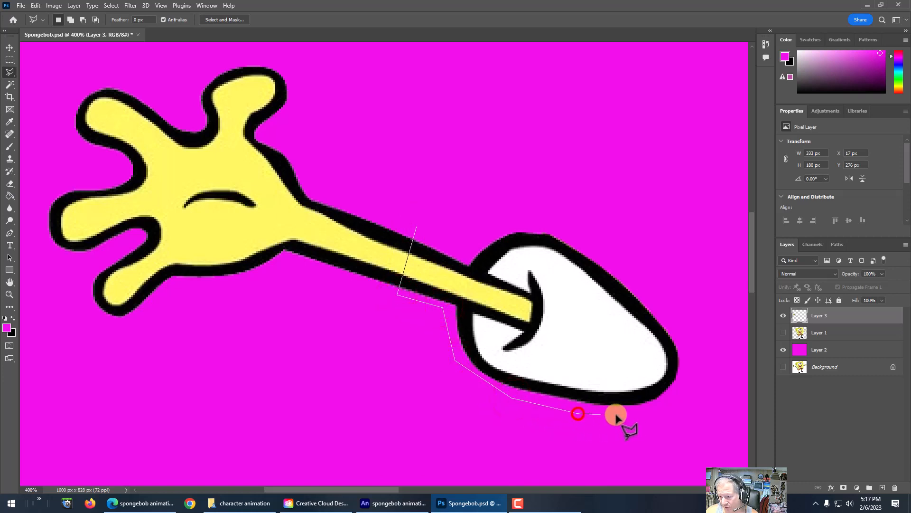
left_click(638, 414)
left_click(681, 401)
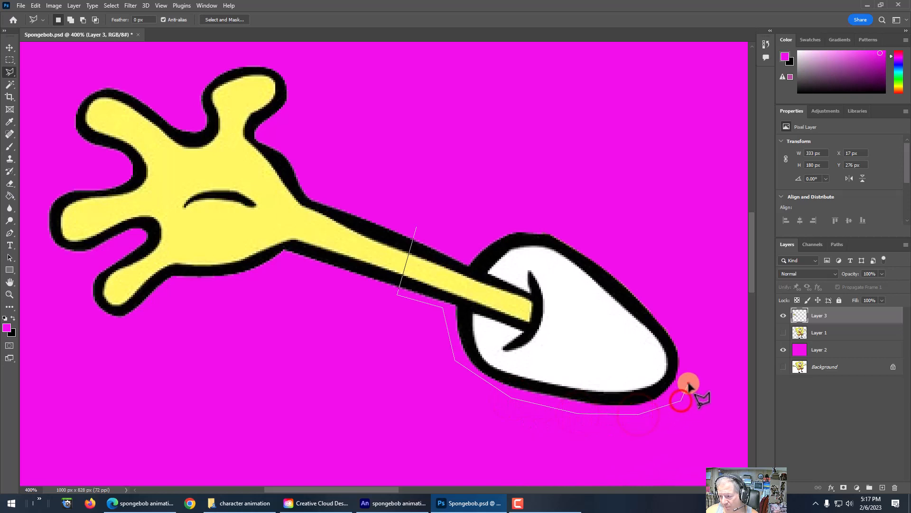
- Continue the lasso around the sleeve's rounded end and over its upper edge, closing it at the forearm to select sleeve and upper arm
left_click(692, 351)
left_click(678, 317)
left_click(644, 275)
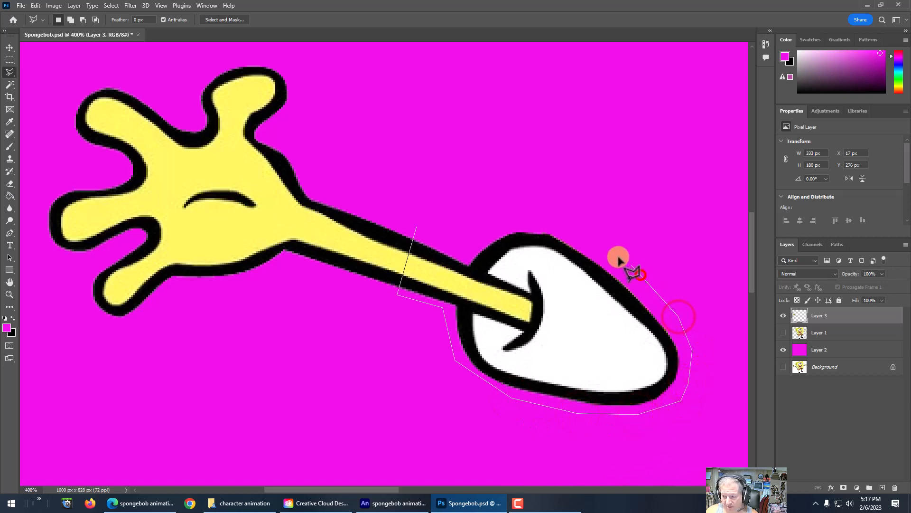
left_click(591, 233)
left_click(557, 214)
left_click(517, 222)
left_click(481, 234)
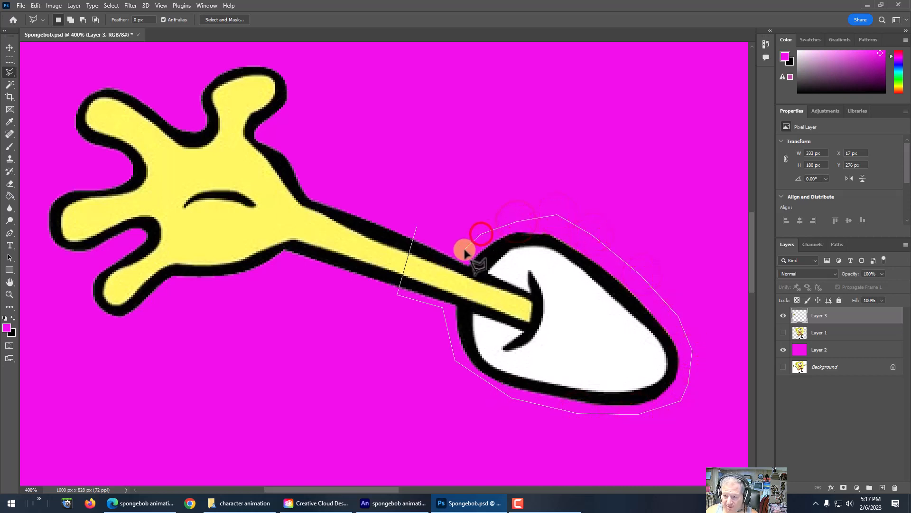
left_click(464, 249)
left_click(435, 239)
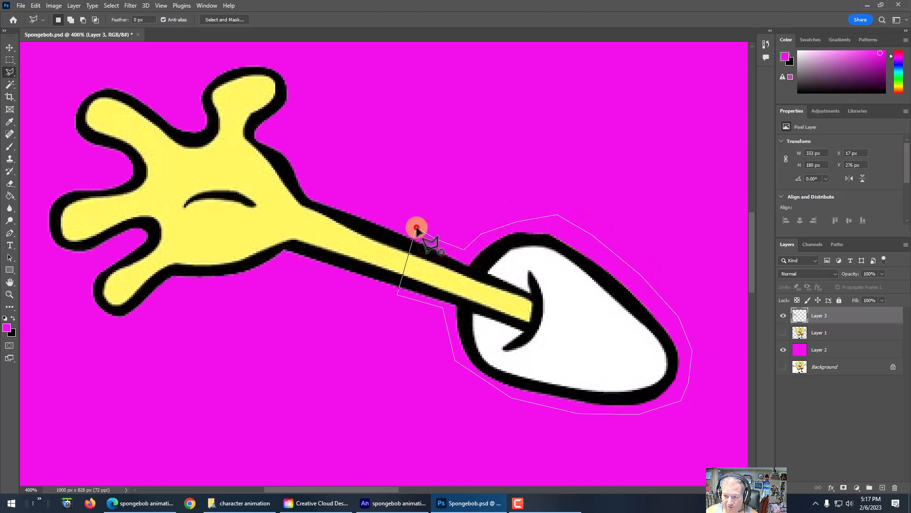
double_click(417, 229)
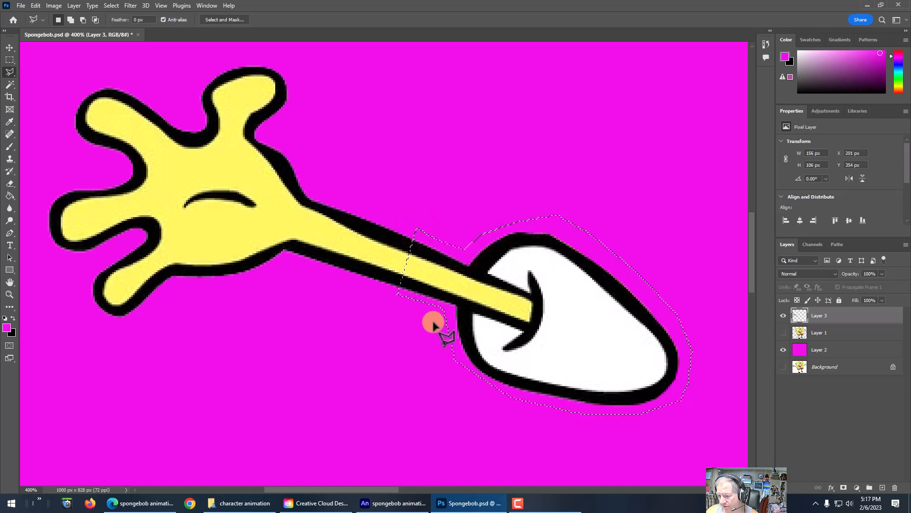
- Cut the selected sleeve and upper arm from Layer 3 and paste them in place on a new layer
left_click(33, 5)
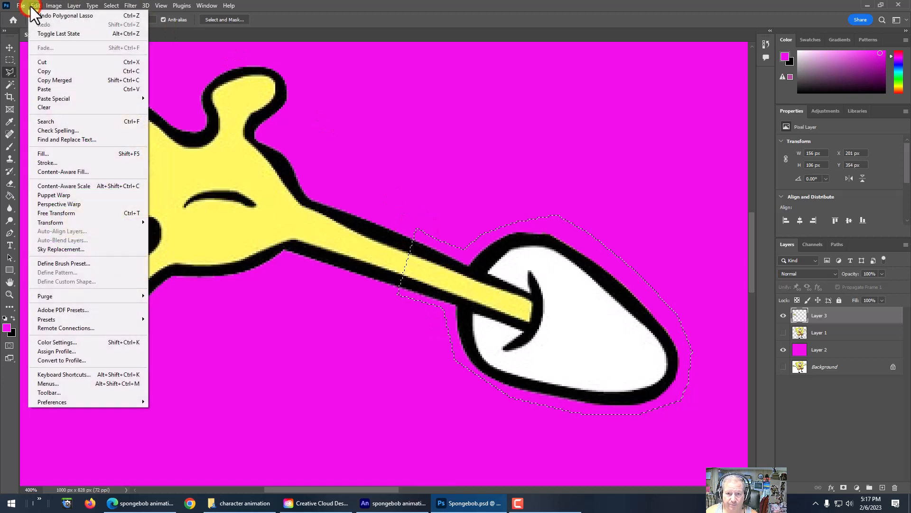
left_click(44, 62)
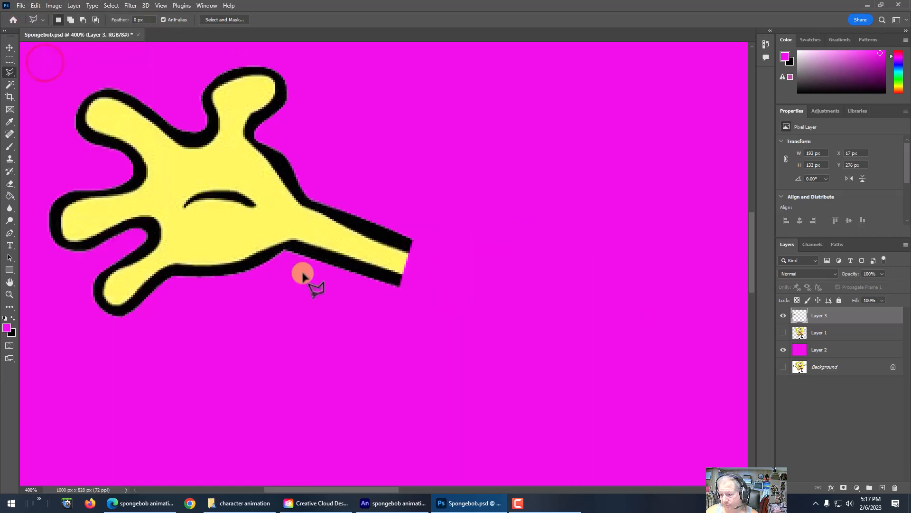
left_click(882, 488)
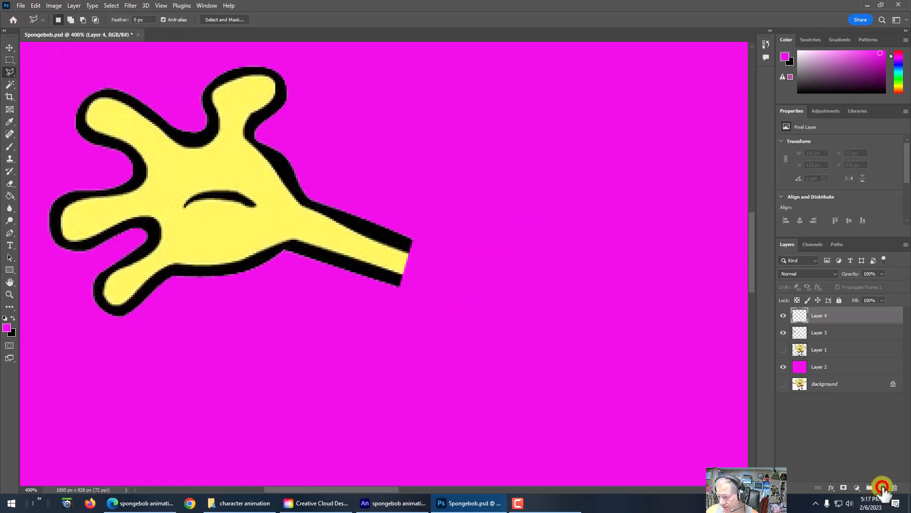
left_click(36, 5)
mouse_move(50, 99)
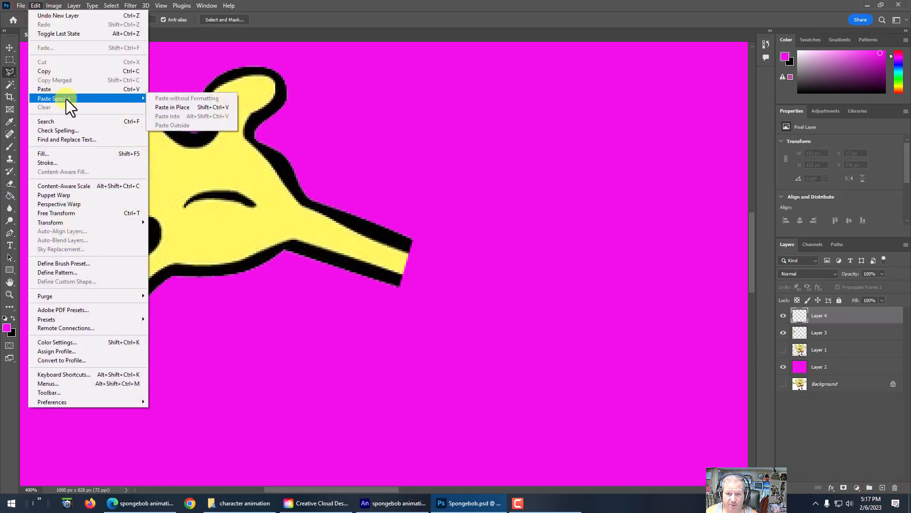
left_click(170, 107)
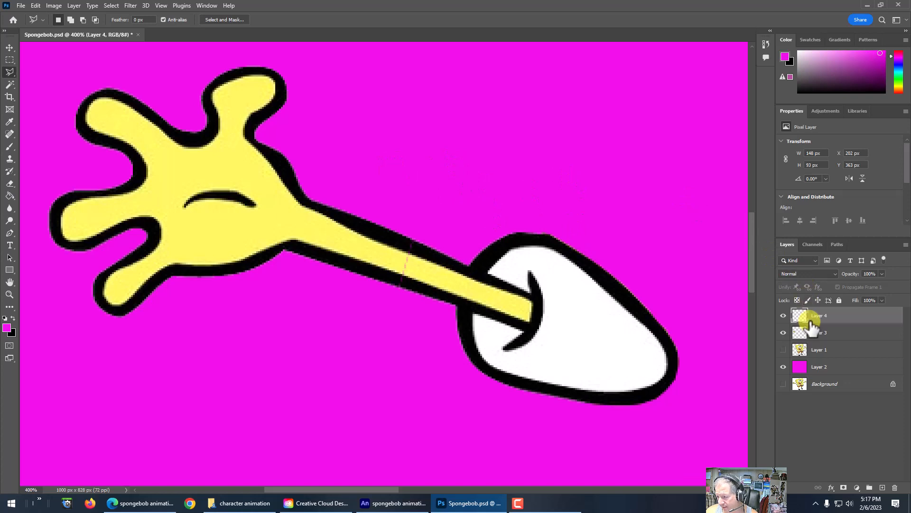
- Toggle Layer 4 and Layer 3 to check the two arm pieces, leaving Layer 3 active and Layer 4 hidden
left_click(784, 316)
left_click(784, 316)
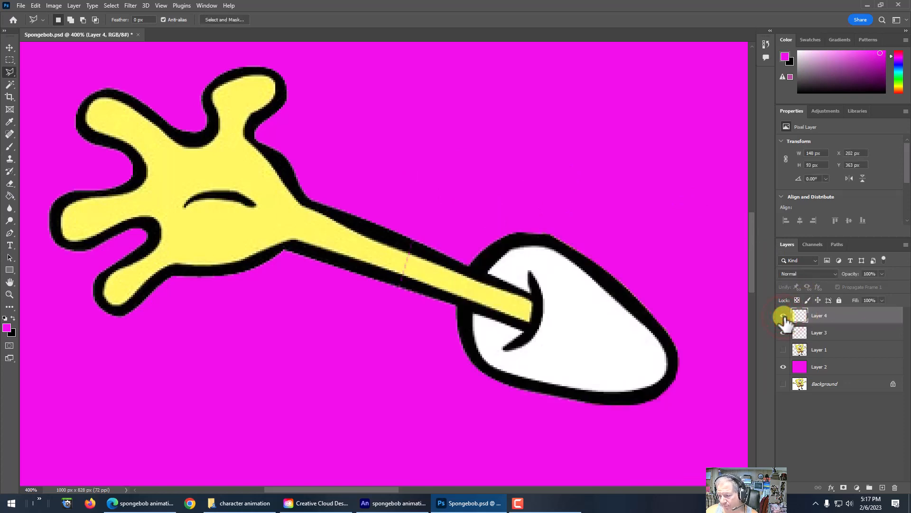
left_click(783, 315)
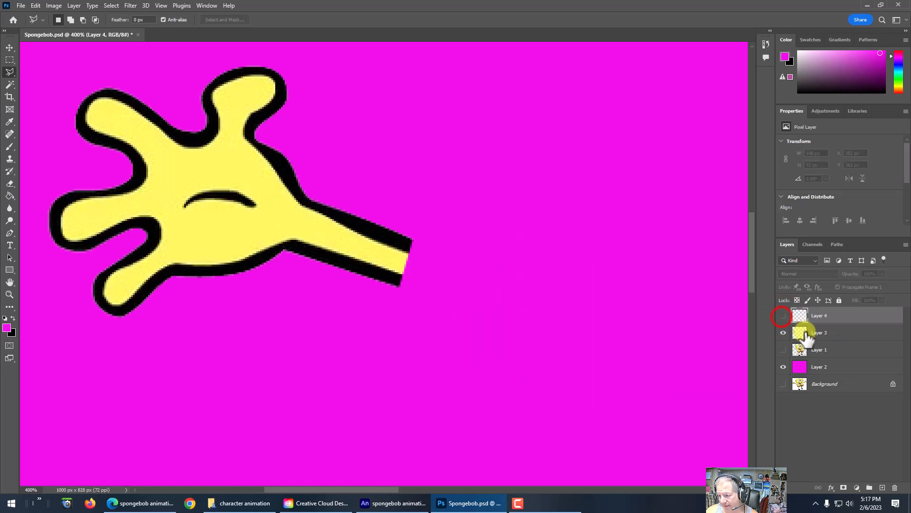
left_click(815, 334)
left_click(783, 333)
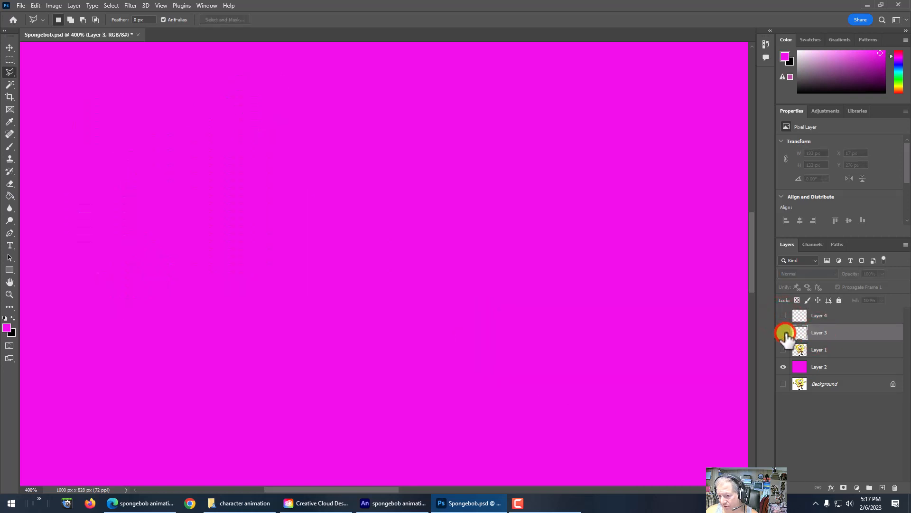
left_click(784, 333)
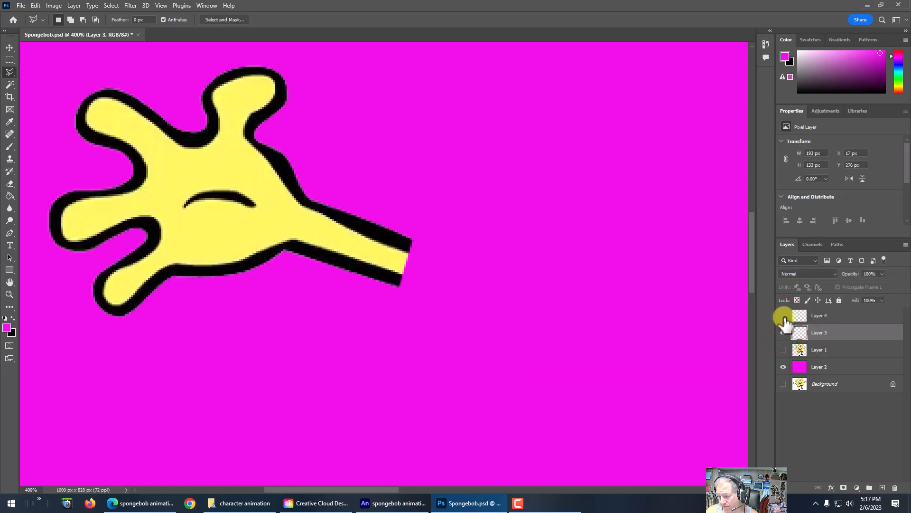
left_click(784, 315)
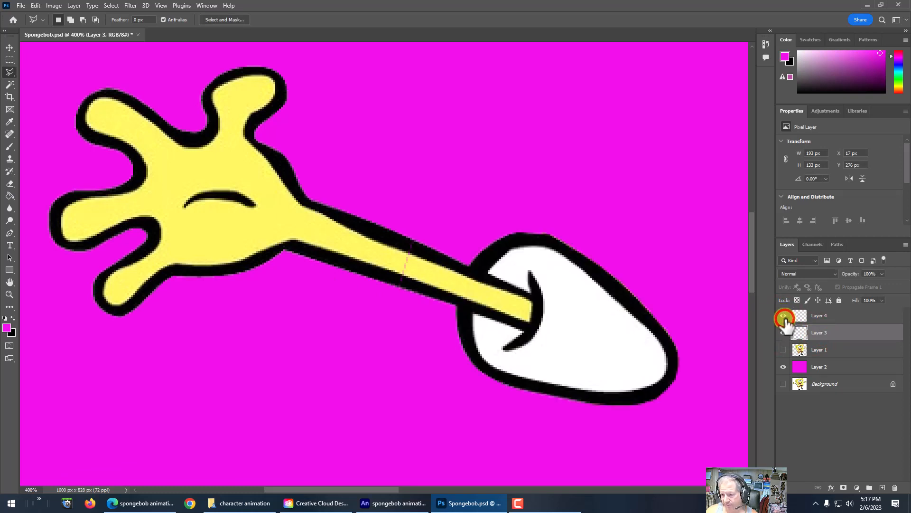
left_click(783, 316)
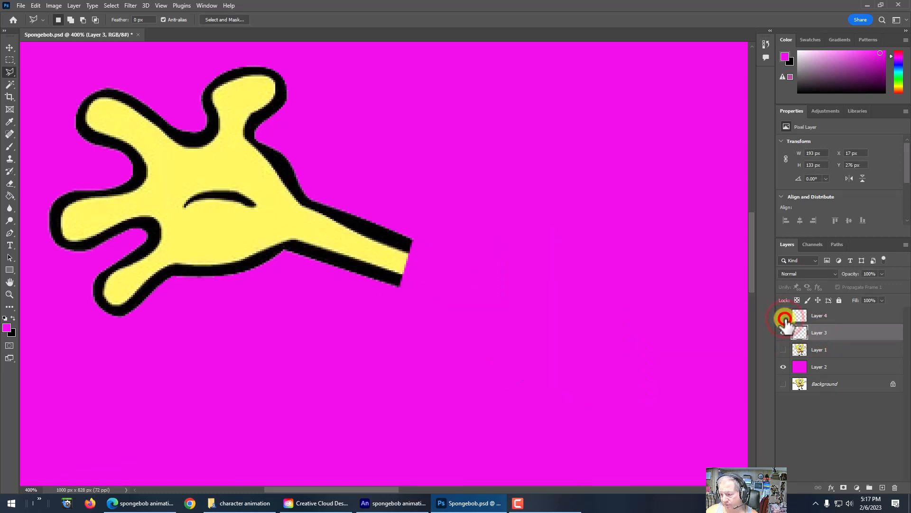
- Select the forearm from the wrist to its cut end with the Polygonal Lasso and add a new layer above Layer 3
left_click(309, 191)
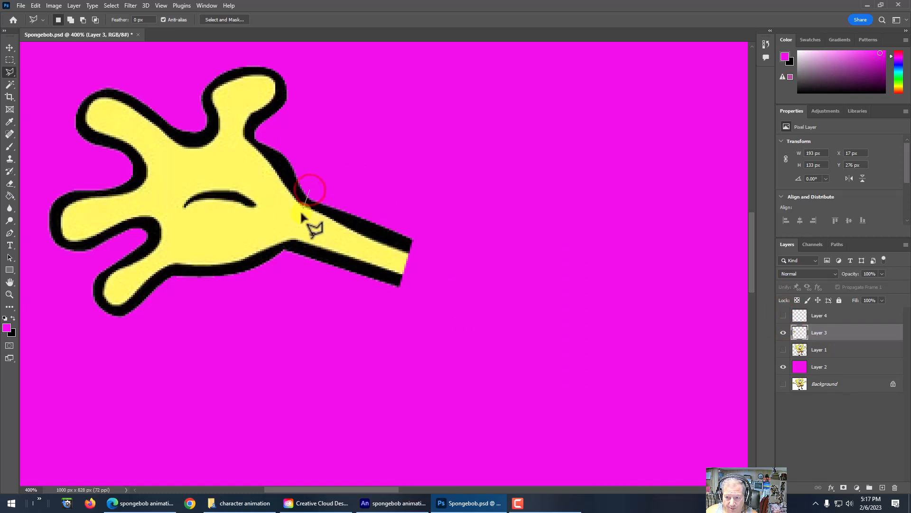
left_click(285, 252)
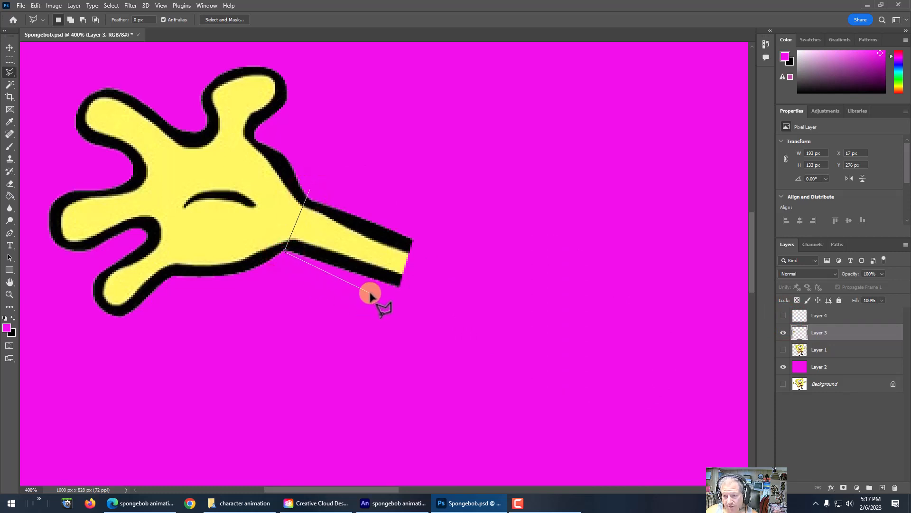
left_click(383, 298)
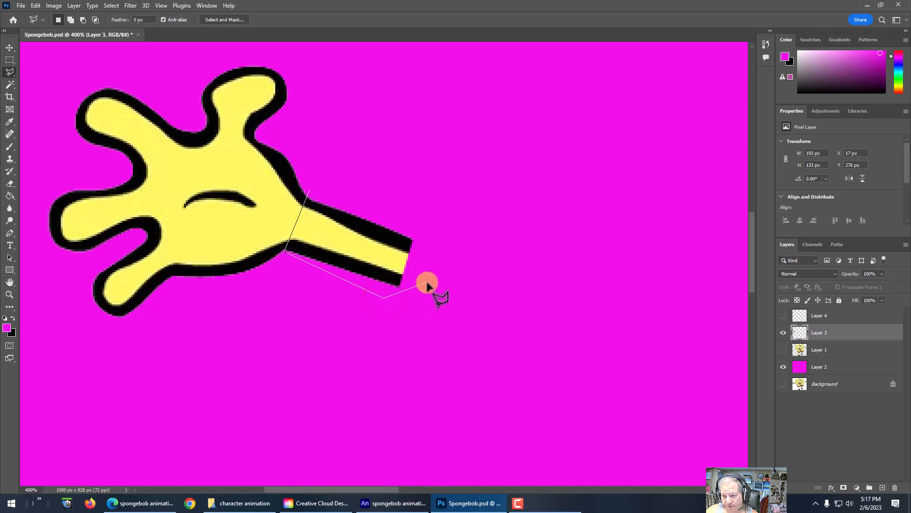
left_click(402, 294)
left_click(413, 277)
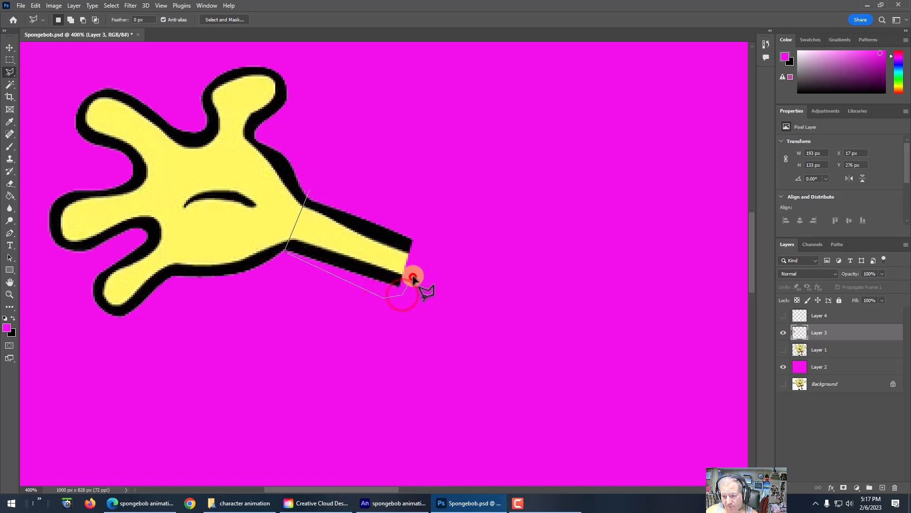
left_click(418, 239)
left_click(396, 216)
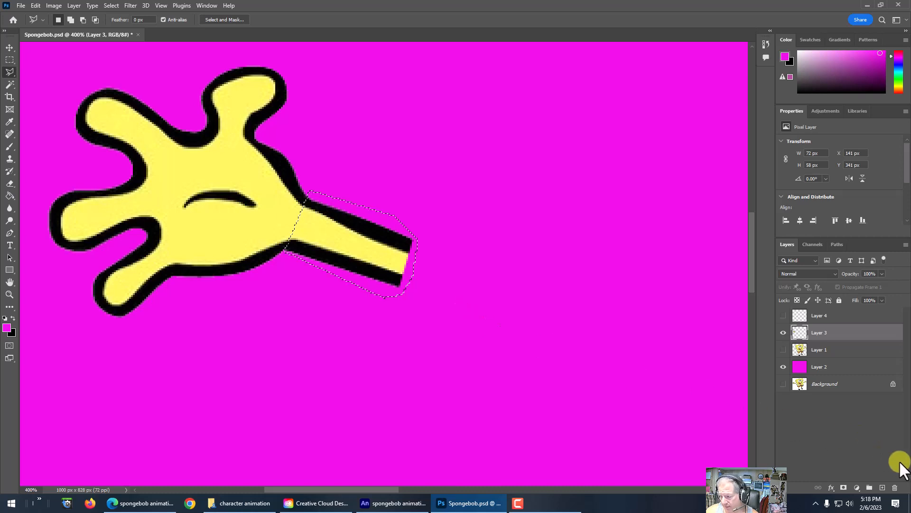
left_click(884, 488)
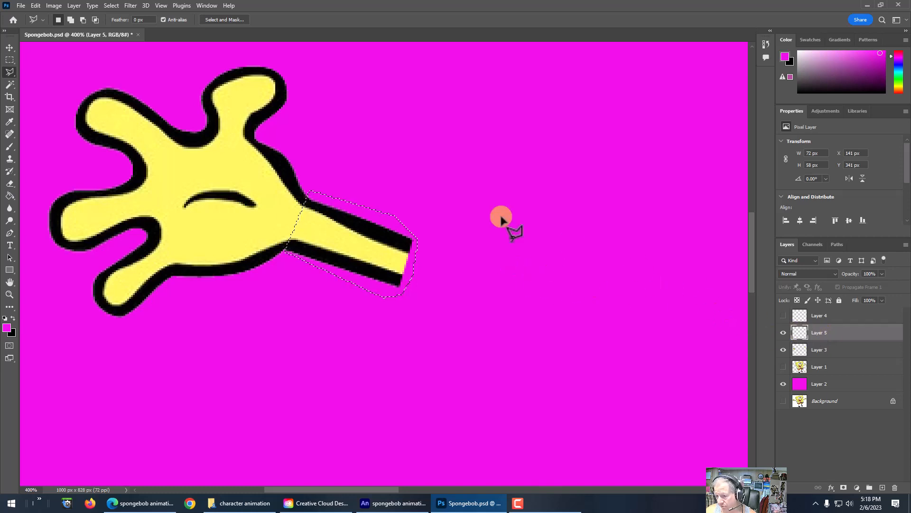
- Try to cut the selected forearm area while the new empty Layer 5 is active
left_click(36, 6)
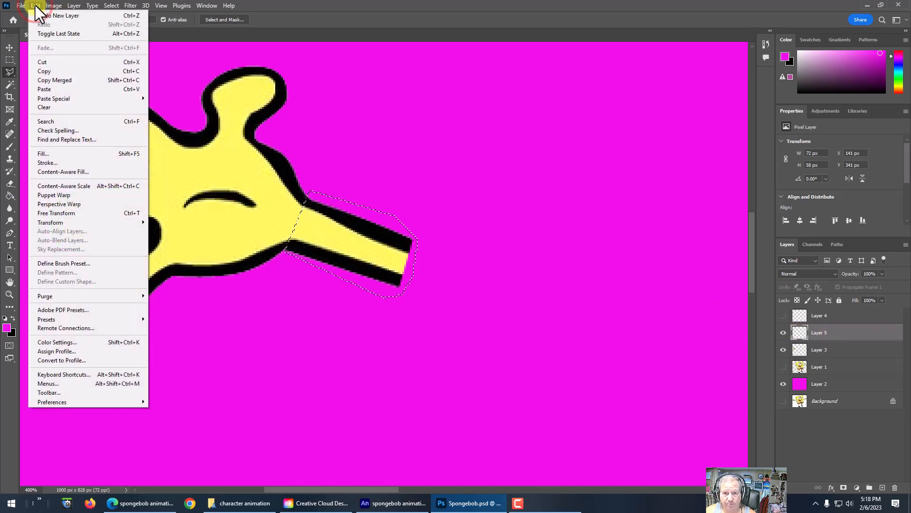
left_click(47, 59)
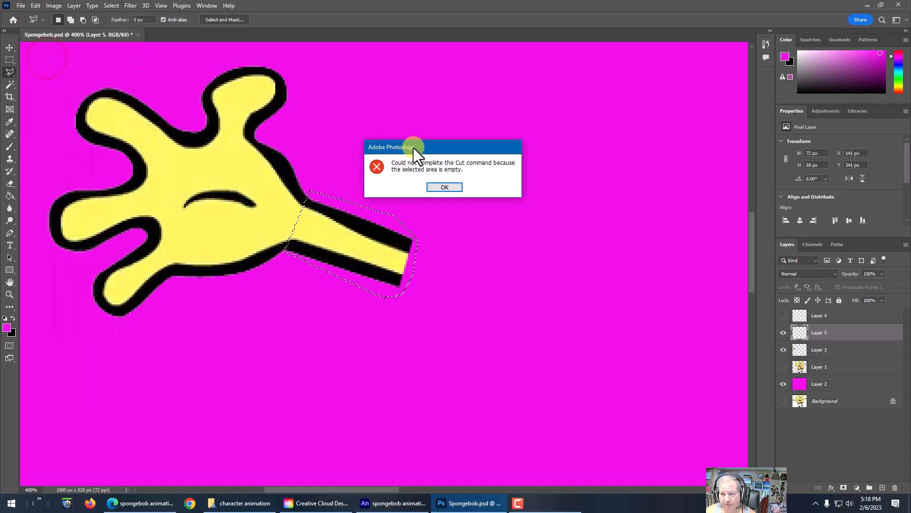
left_click(443, 186)
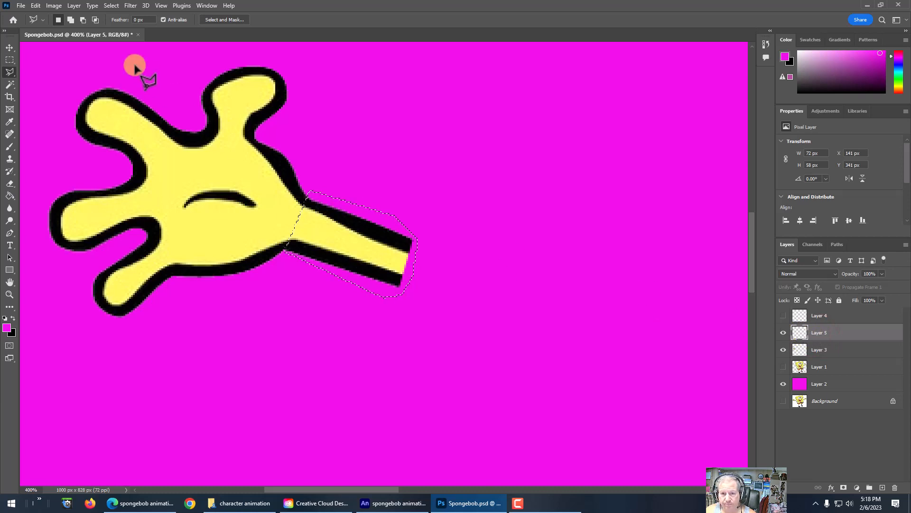
- Make Layer 3 active and cut the selected forearm from it
left_click(783, 350)
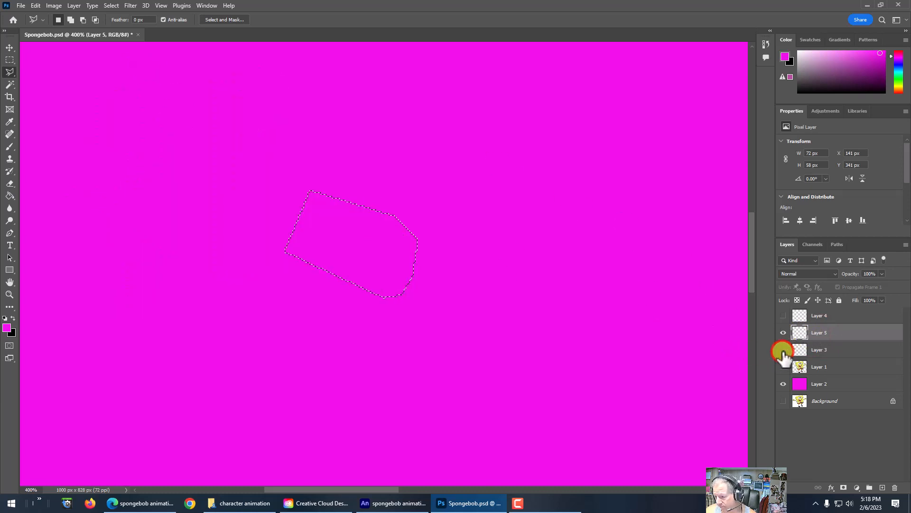
left_click(783, 351)
left_click(828, 350)
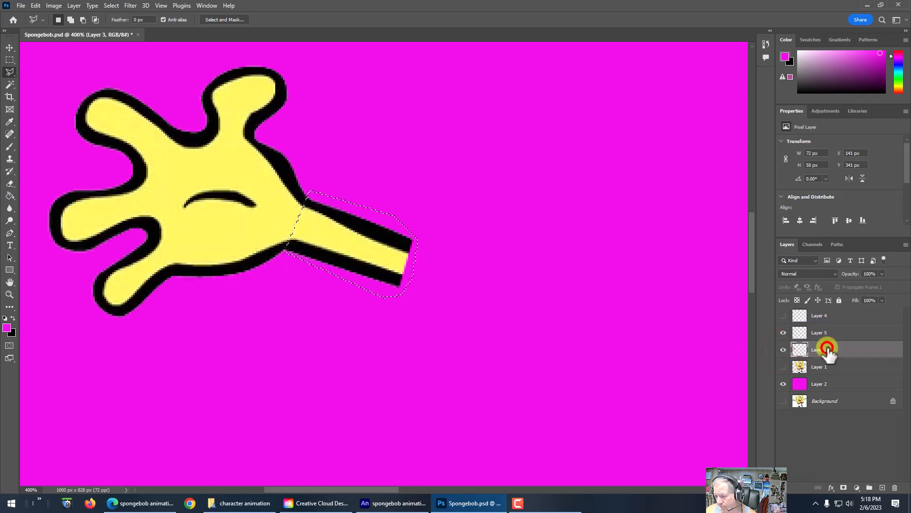
left_click(36, 6)
left_click(52, 61)
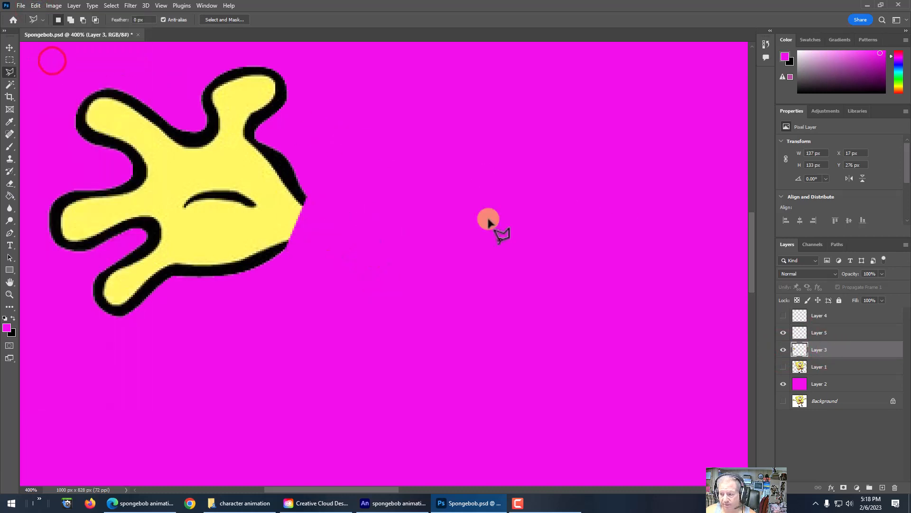
- Make Layer 5 active, check its visibility, and paste the forearm in place on it
left_click(820, 332)
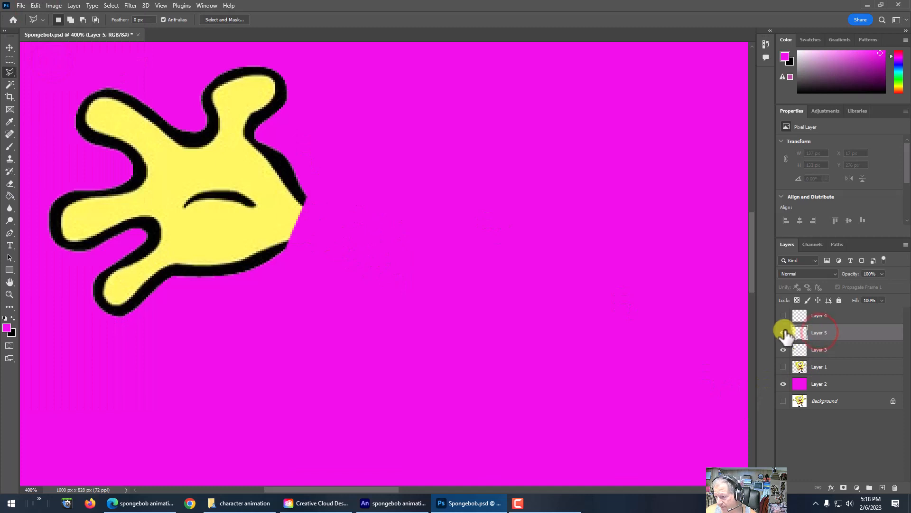
left_click(784, 316)
left_click(784, 316)
left_click(783, 333)
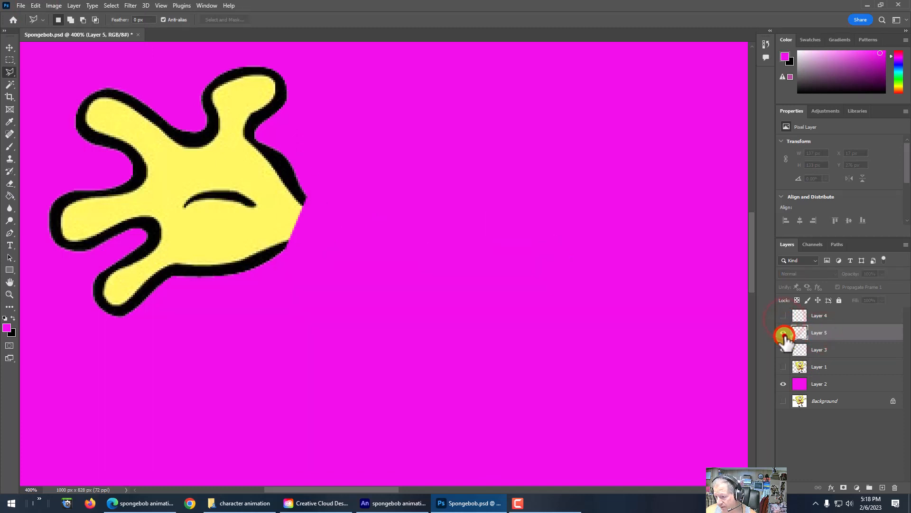
left_click(36, 5)
mouse_move(55, 101)
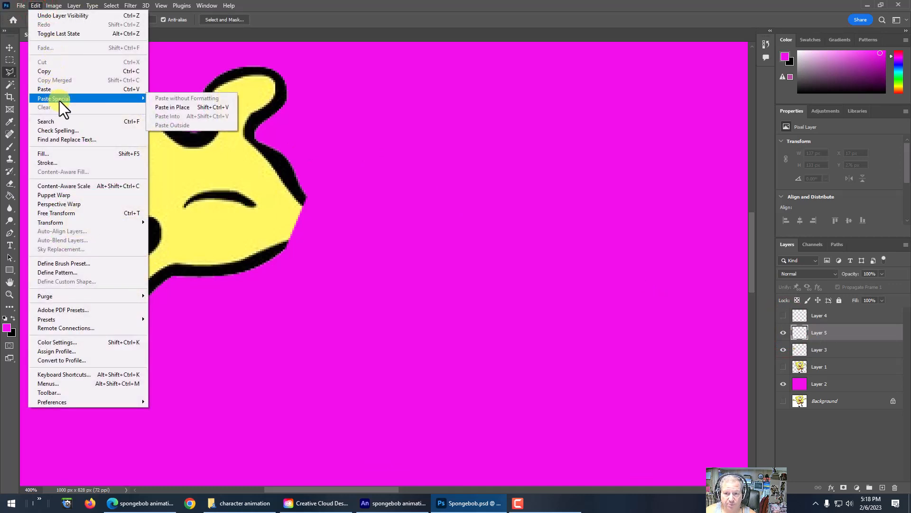
left_click(170, 104)
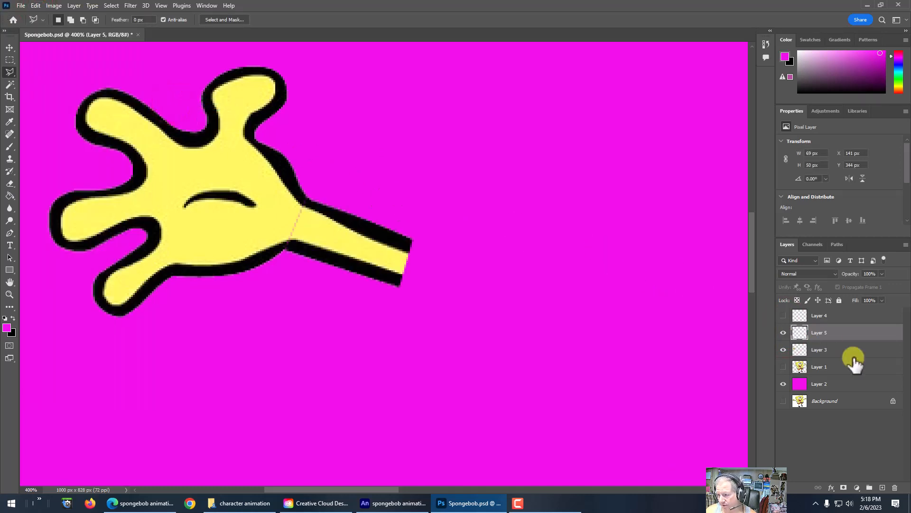
- Show Layer 4 to check the whole arm, hide Layers 4, 5 and 3, and show the body on Layer 1
left_click(784, 315)
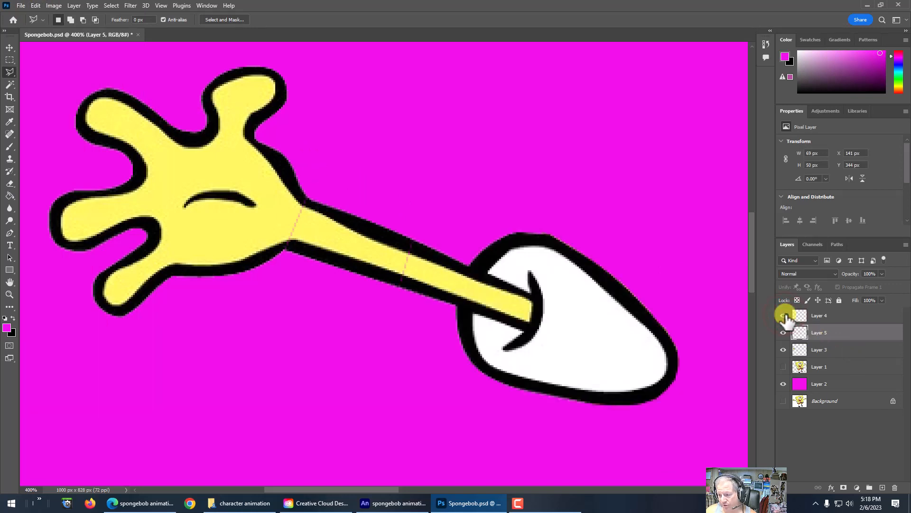
left_click_drag(785, 316, 784, 354)
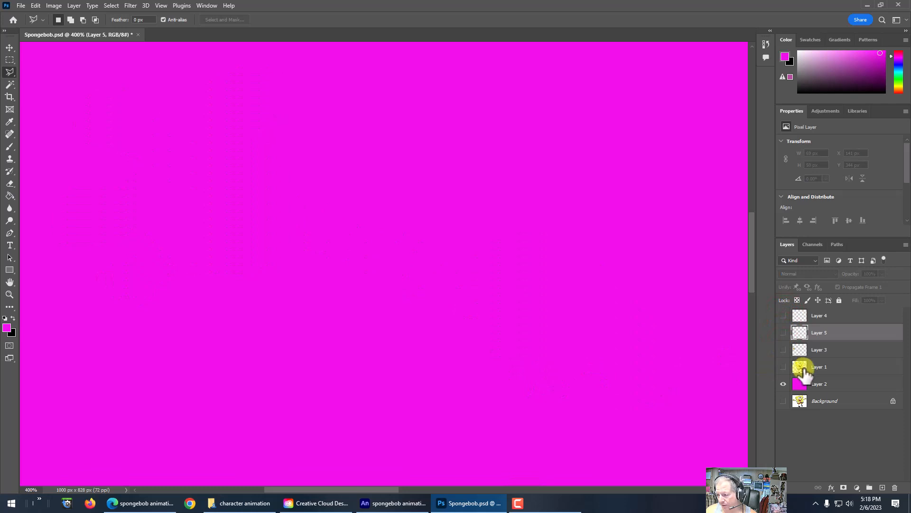
left_click(784, 366)
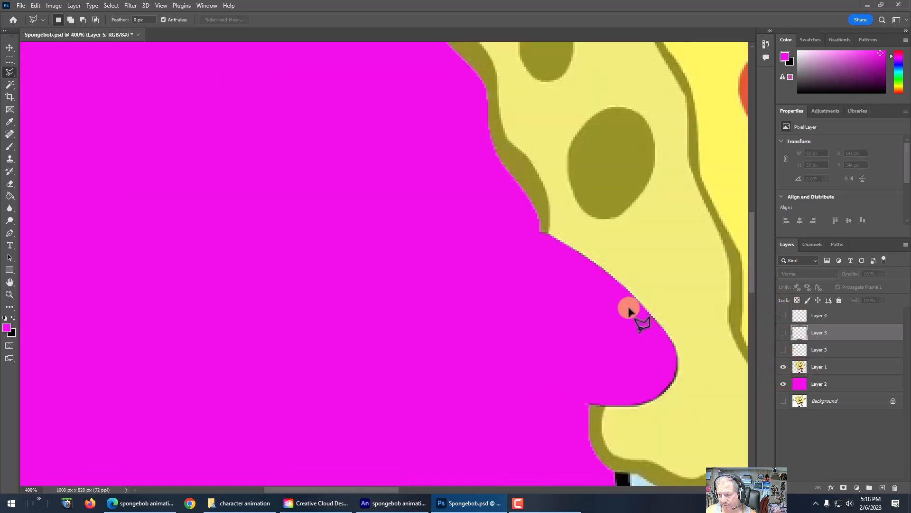
- Toggle the hand, forearm and sleeve layers against the body, leaving Layer 4 shown and Layers 5 and 3 hidden
left_click(783, 349)
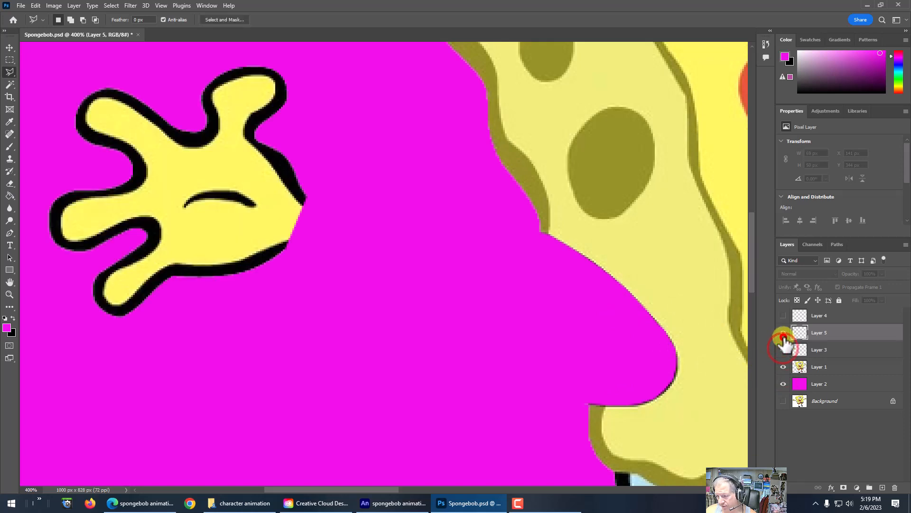
left_click(783, 332)
left_click(783, 315)
left_click(783, 315)
left_click(783, 333)
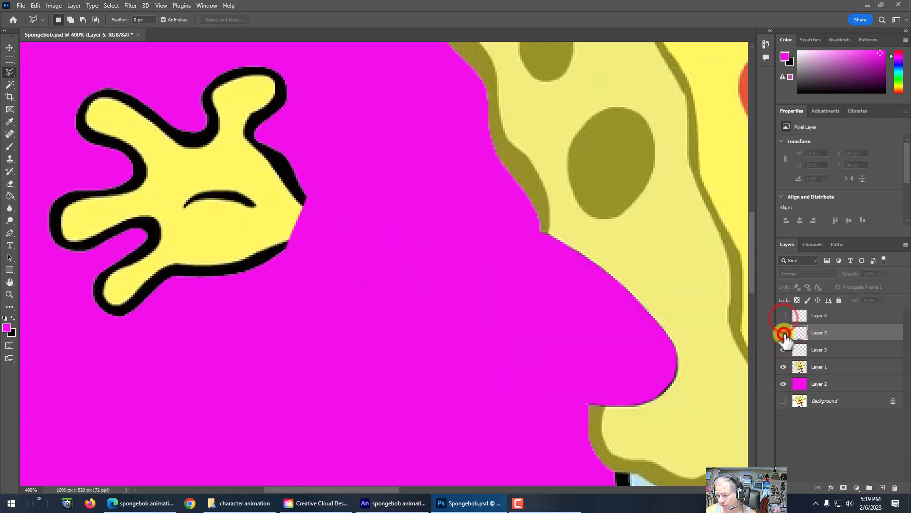
left_click(783, 332)
left_click(783, 333)
left_click(783, 315)
left_click(783, 349)
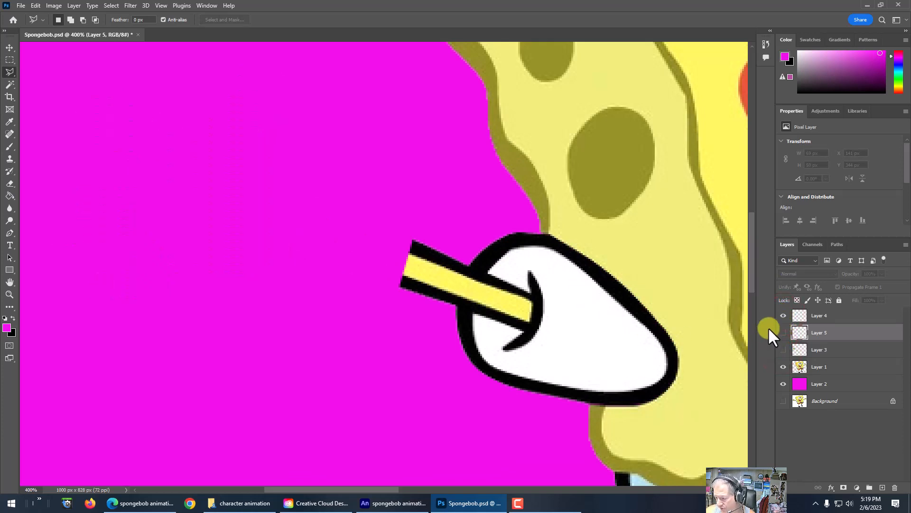
left_click(784, 332)
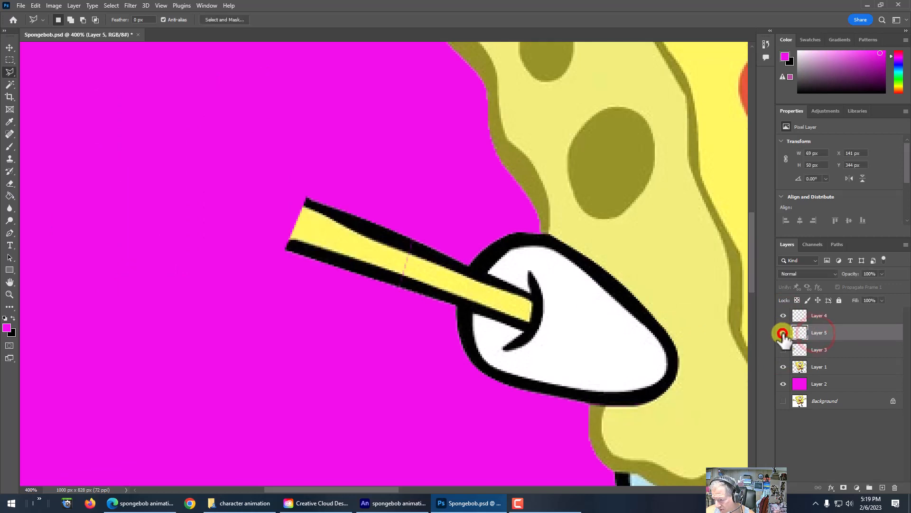
left_click(783, 332)
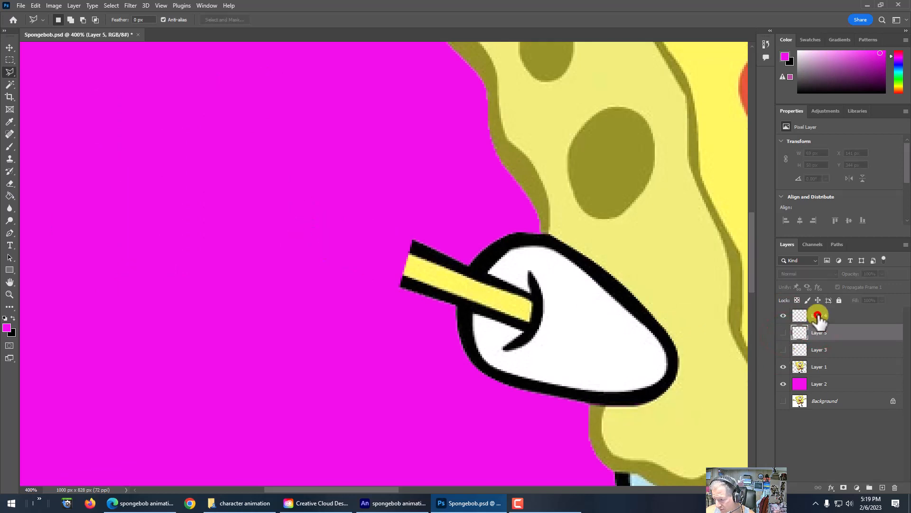
- Check which part Layer 4 holds and rename it "right upper arm"
left_click(818, 315)
left_click(783, 316)
left_click(783, 315)
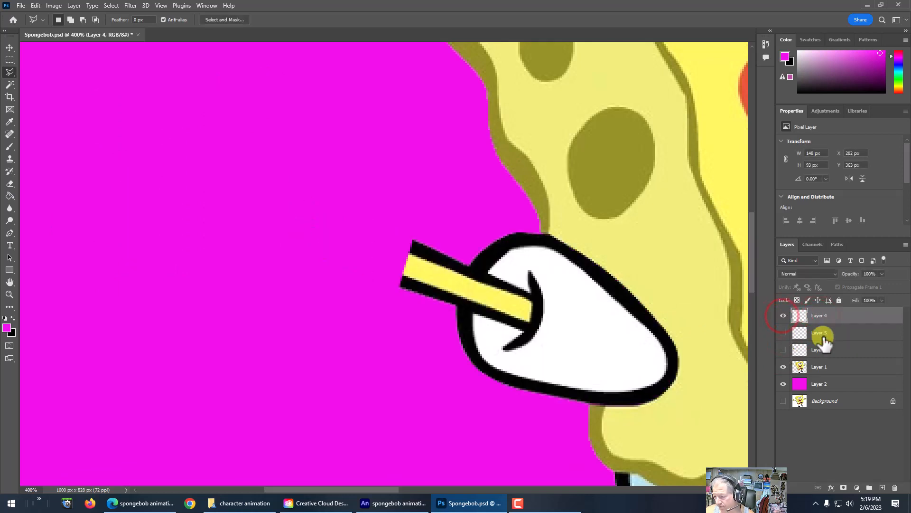
double_click(818, 315)
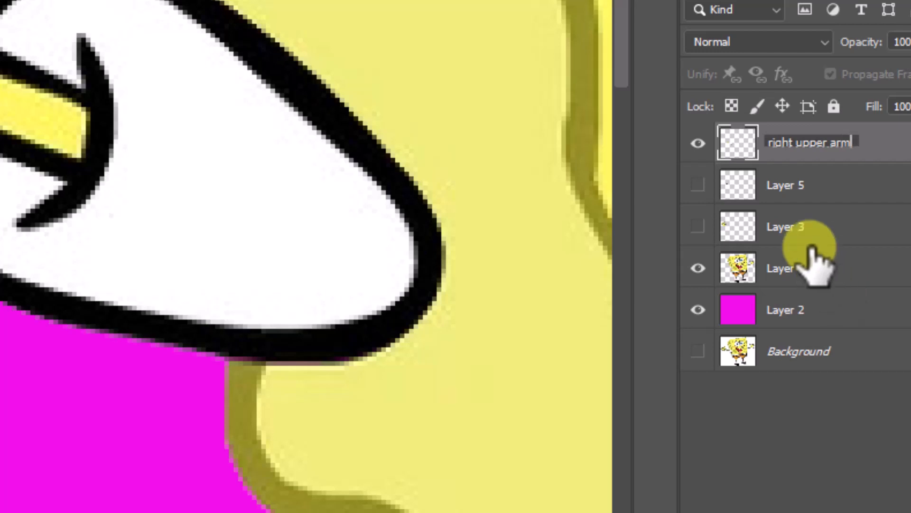
- Check the forearm on Layer 5 by toggling its visibility and rename the layer "right lower arm"
left_click(788, 186)
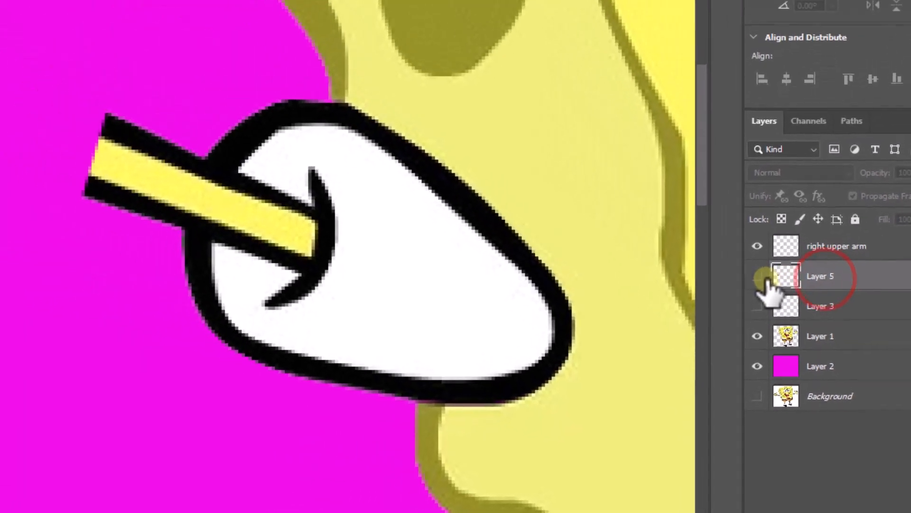
left_click(758, 277)
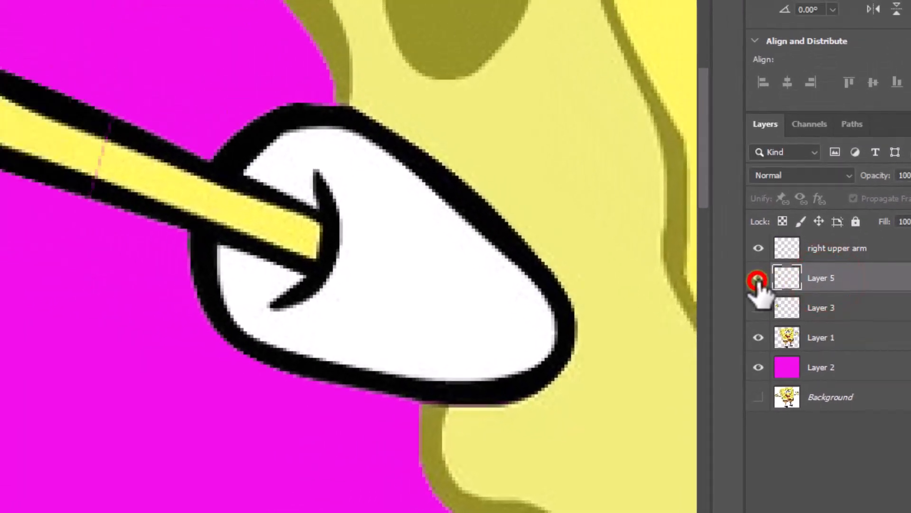
left_click(758, 277)
double_click(823, 277)
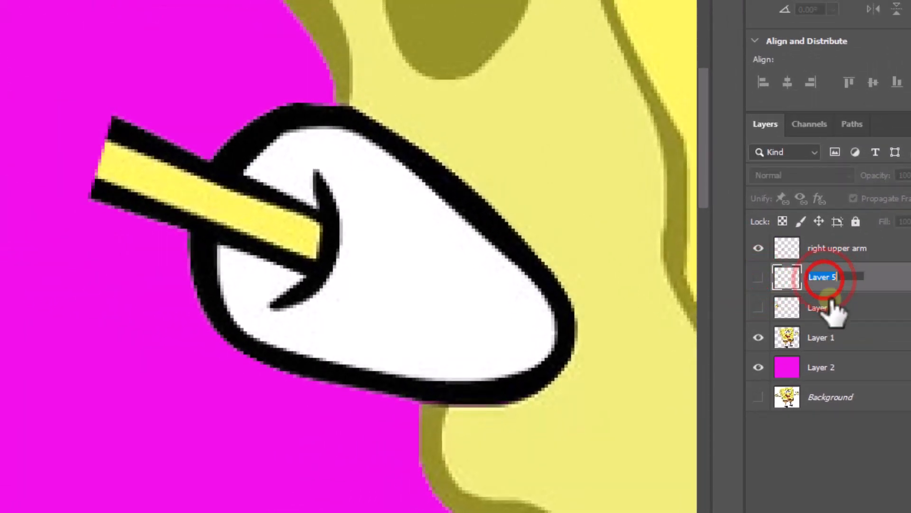
type("right lo")
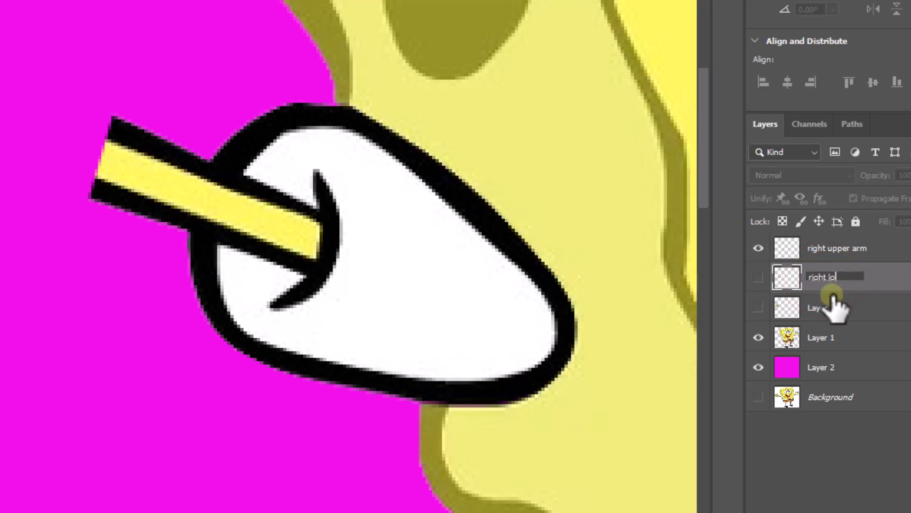
type("wer arm")
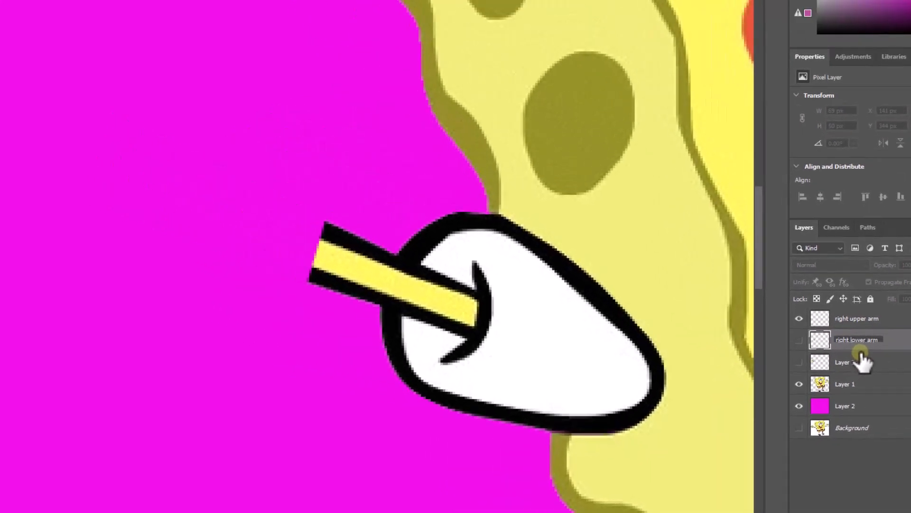
- Check the visibility of Layer 3 and rename it "right hand"
left_click(758, 308)
left_click(805, 371)
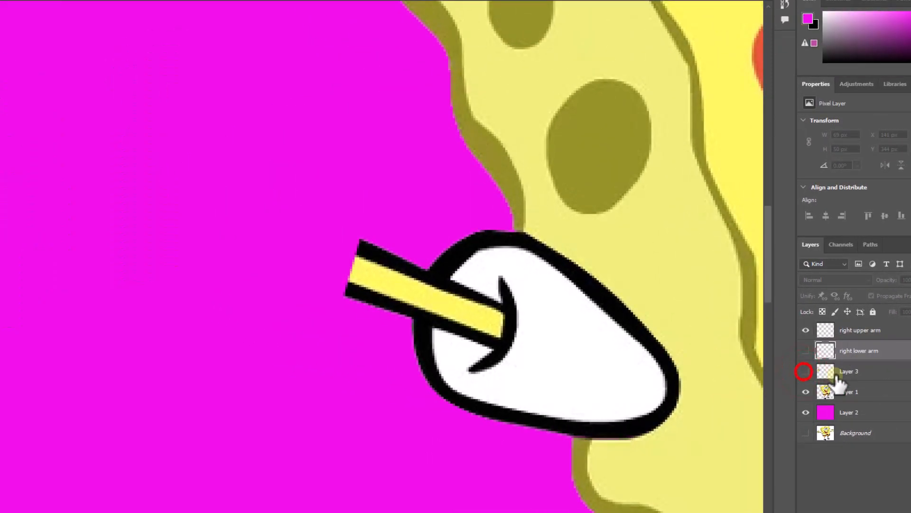
double_click(849, 372)
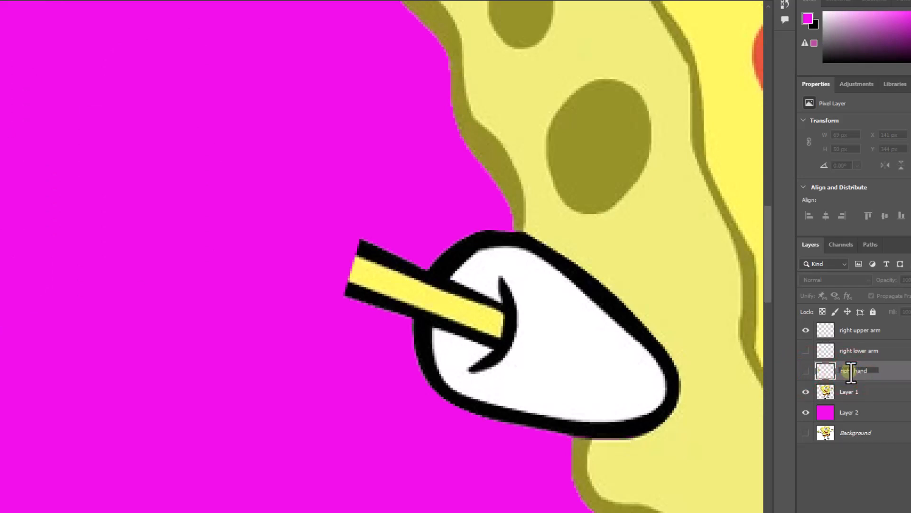
type("right hand")
key("Return")
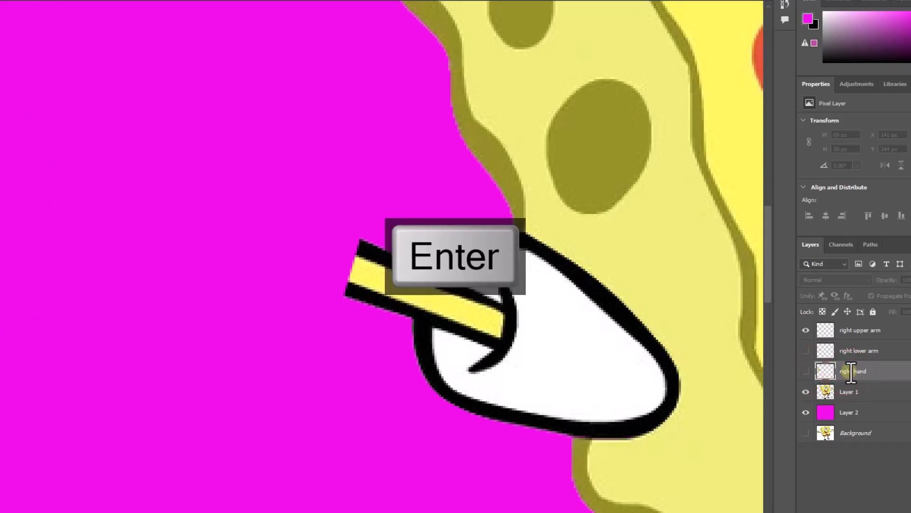
- Check what Layer 1 contains by toggling its visibility and rename it "body"
left_click(862, 330)
left_click(847, 391)
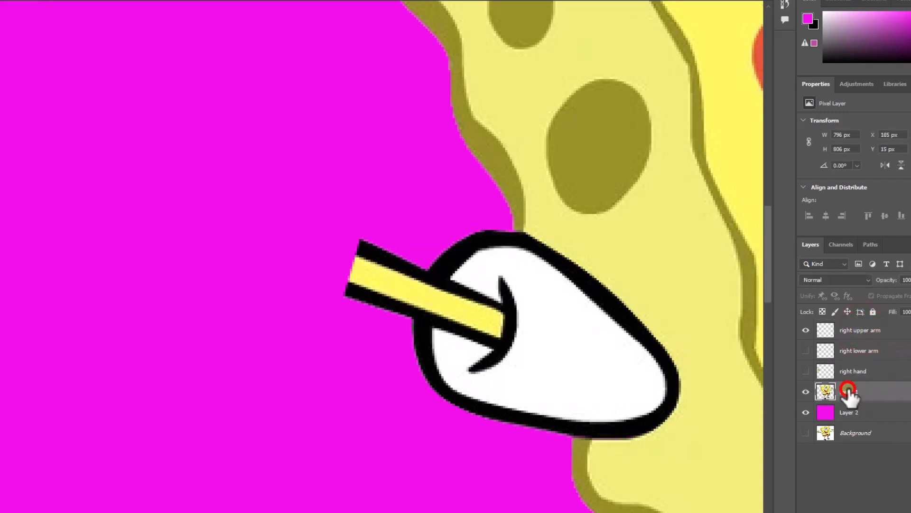
left_click(806, 392)
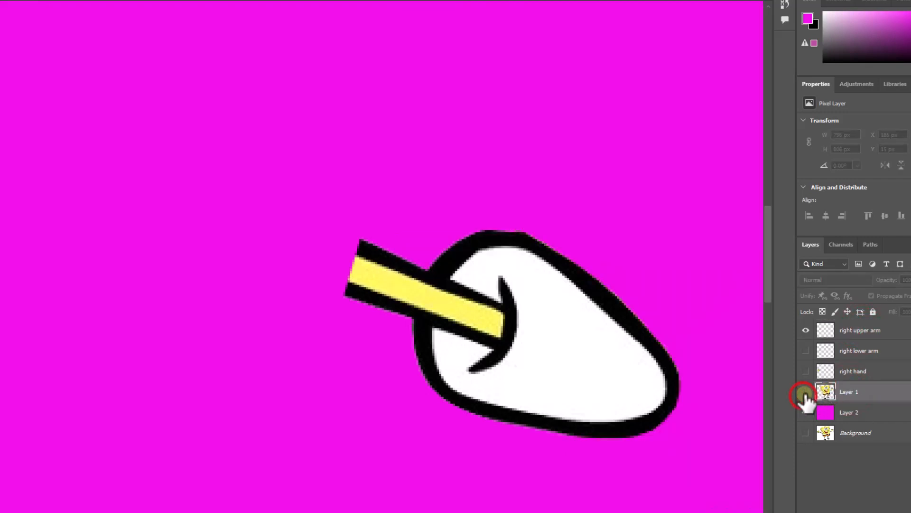
left_click(806, 392)
double_click(847, 391)
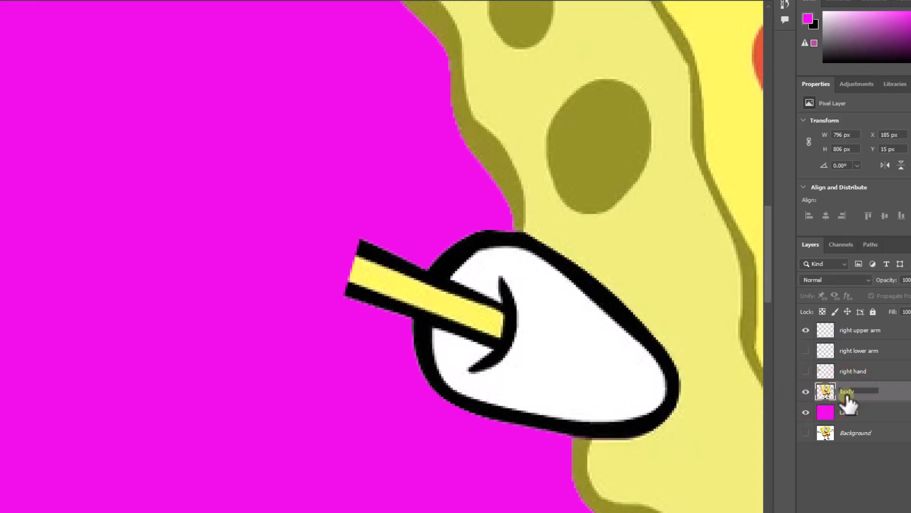
key("Return")
- Free-transform the right upper arm layer, try a slight rotation about its centre, and toggle the transform's reference point display off and on
left_click(847, 333)
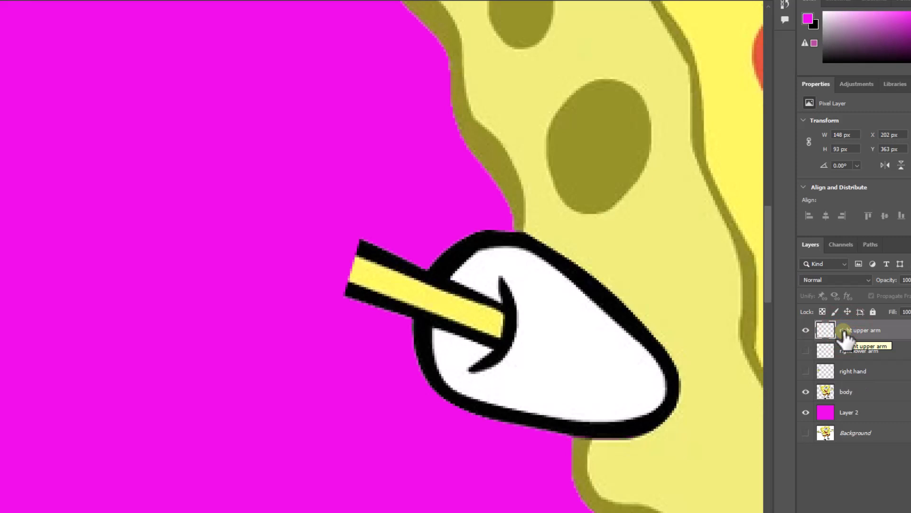
key("ctrl+t")
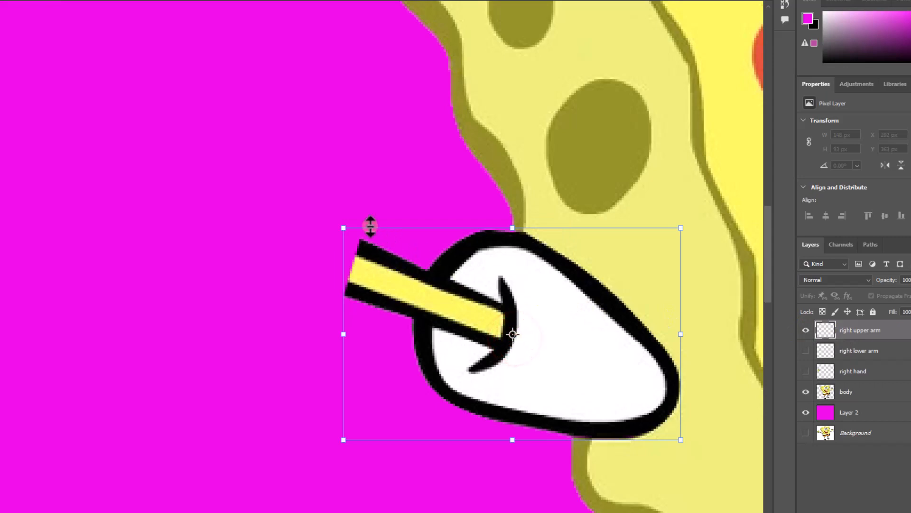
left_click_drag(341, 213, 306, 244)
left_click_drag(303, 411, 358, 224)
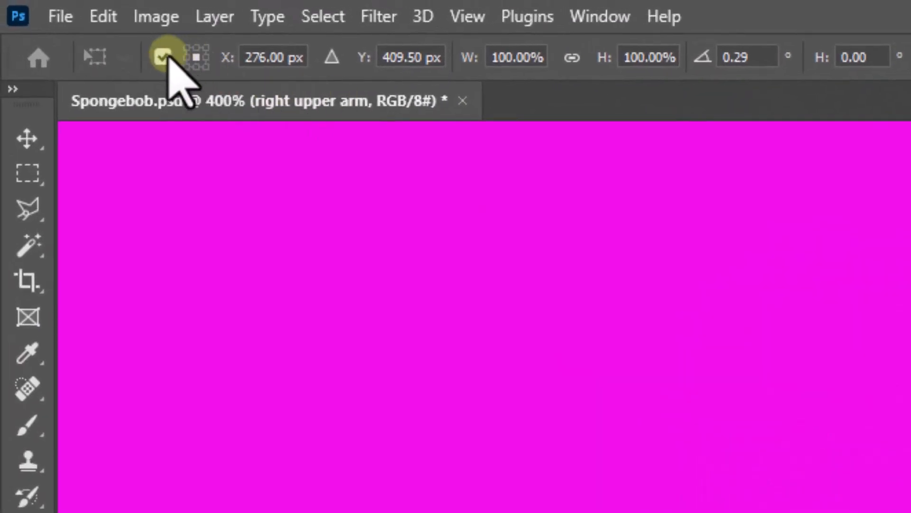
left_click(163, 57)
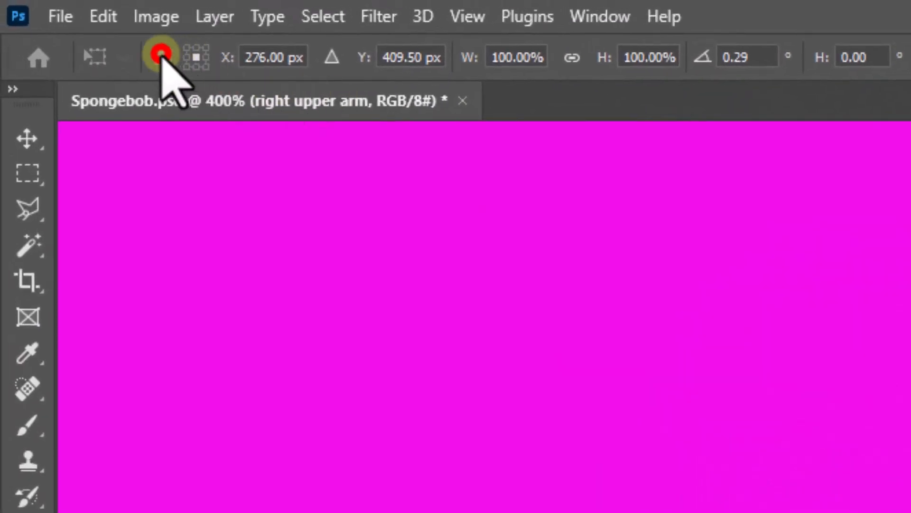
left_click(163, 57)
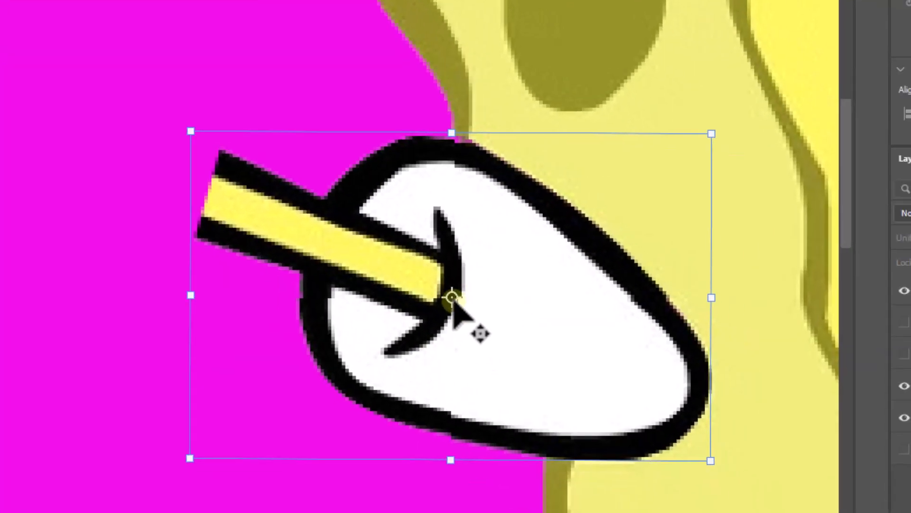
- Move the reference point to the shoulder end of the sleeve, try rotating the arm downward by about 38°, and cancel the transform
left_click_drag(452, 297, 521, 322)
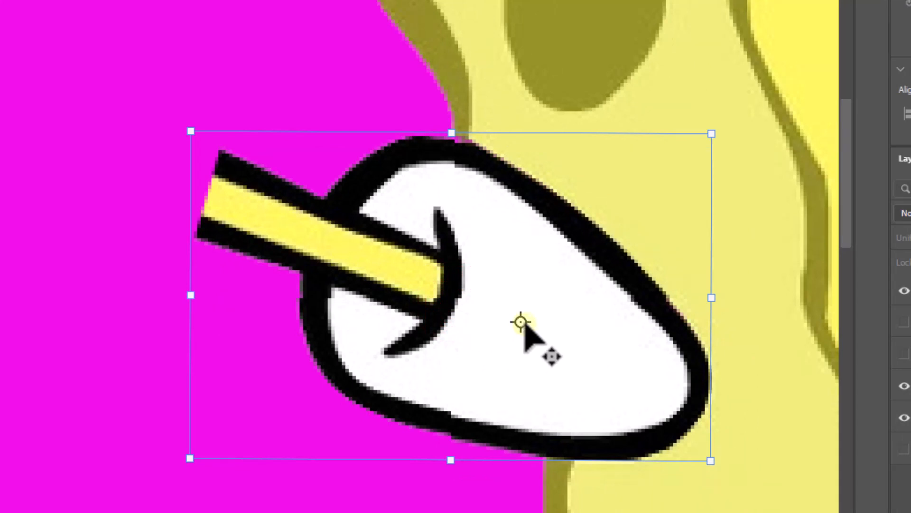
left_click_drag(520, 322, 637, 377)
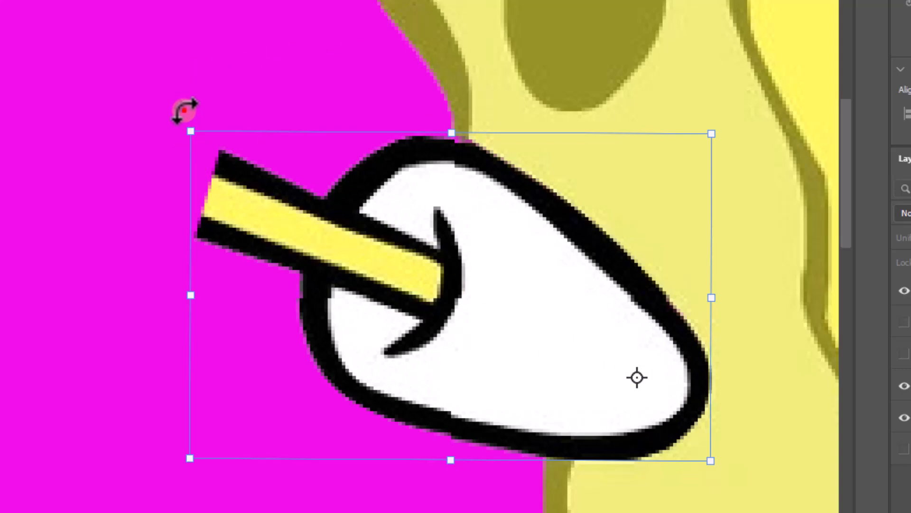
left_click_drag(184, 111, 71, 451)
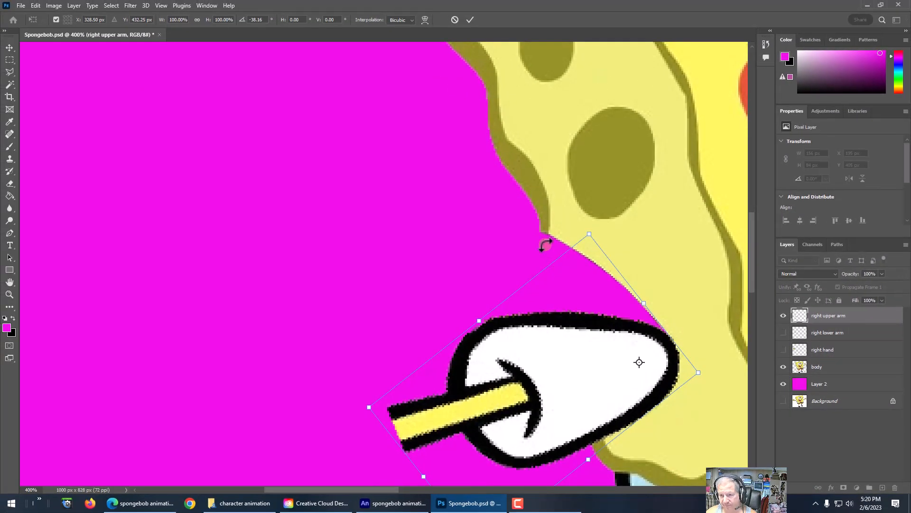
left_click(454, 19)
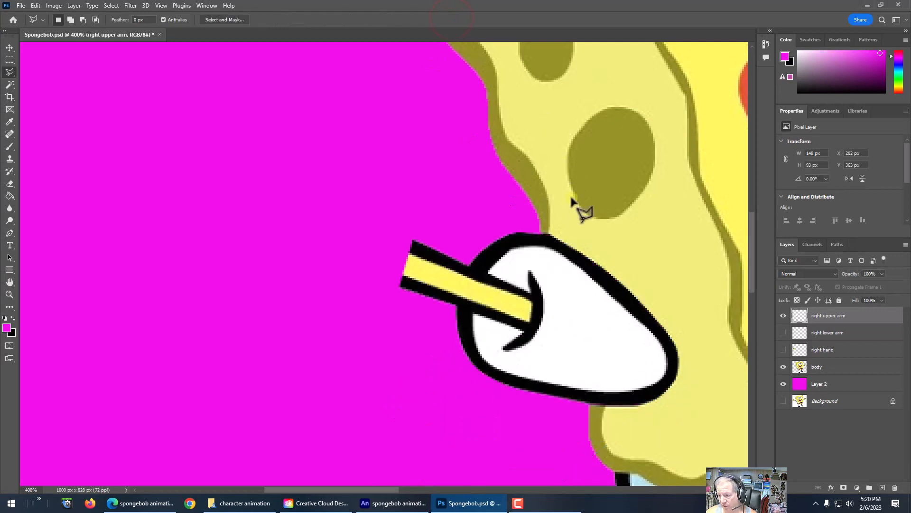
- Hide the right upper arm layer and choose the Brush tool with the body layer active
left_click(783, 316)
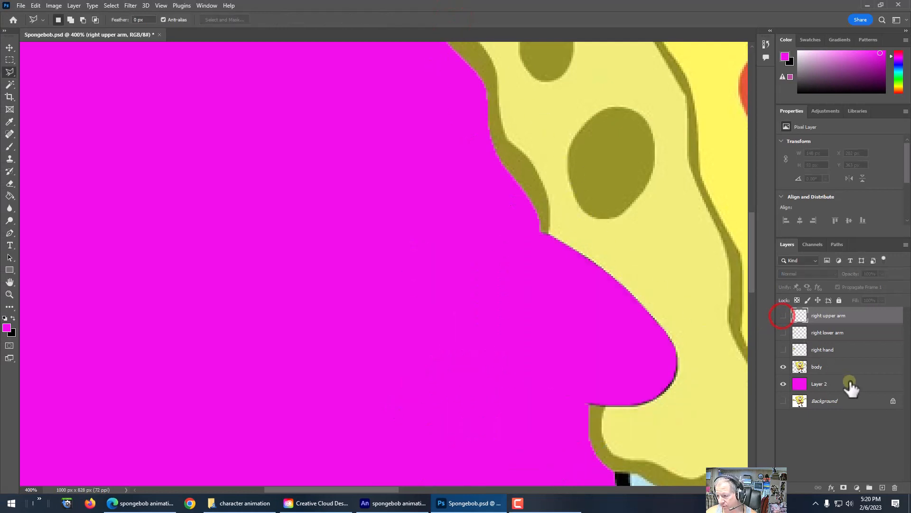
left_click(822, 366)
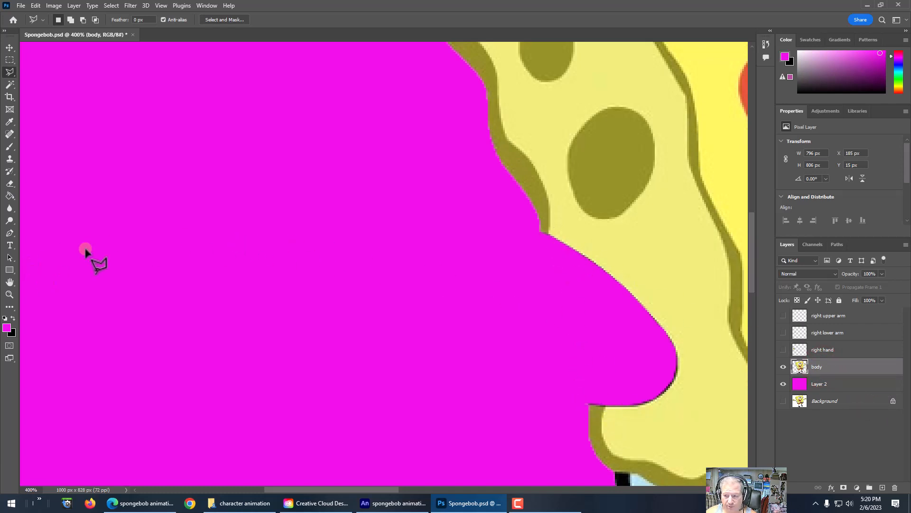
left_click(11, 147)
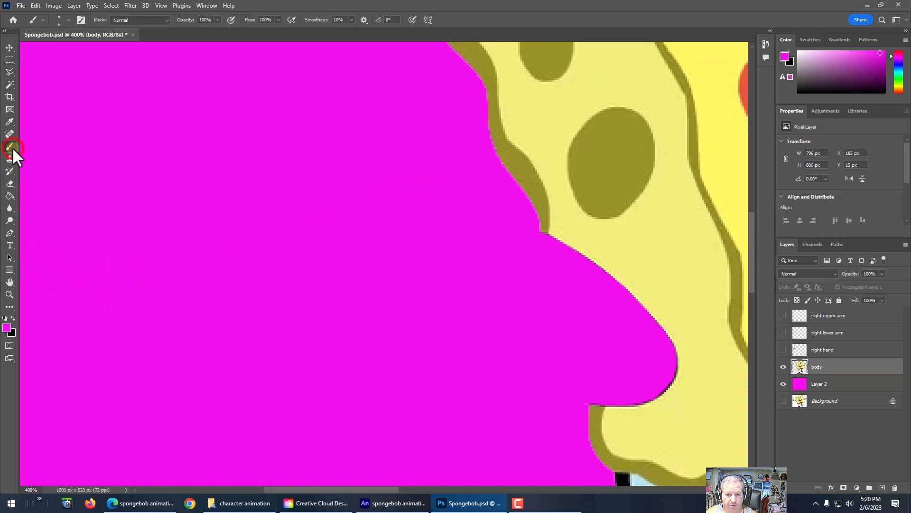
right_click(13, 146)
left_click(44, 148)
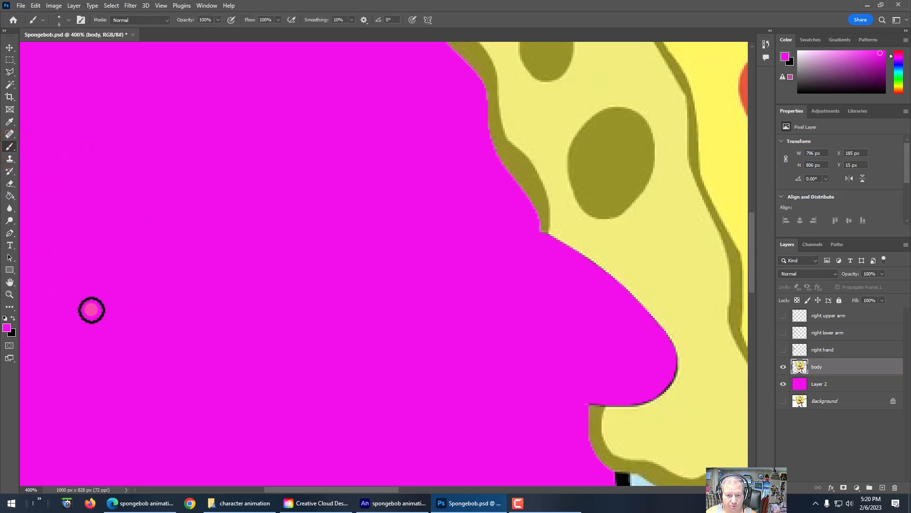
- Sample the olive body outline colour (#958b36) and paint the missing wavy edge across the gap left by the sleeve
left_click(7, 328)
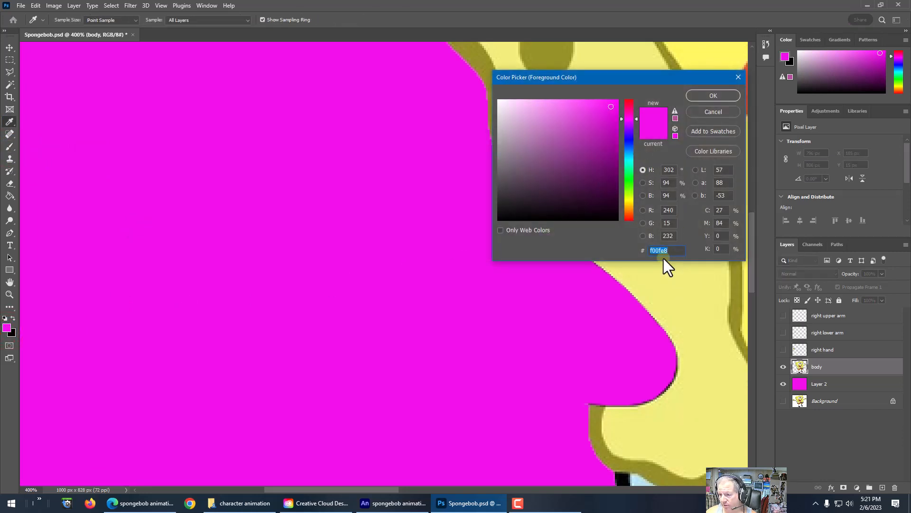
left_click(481, 60)
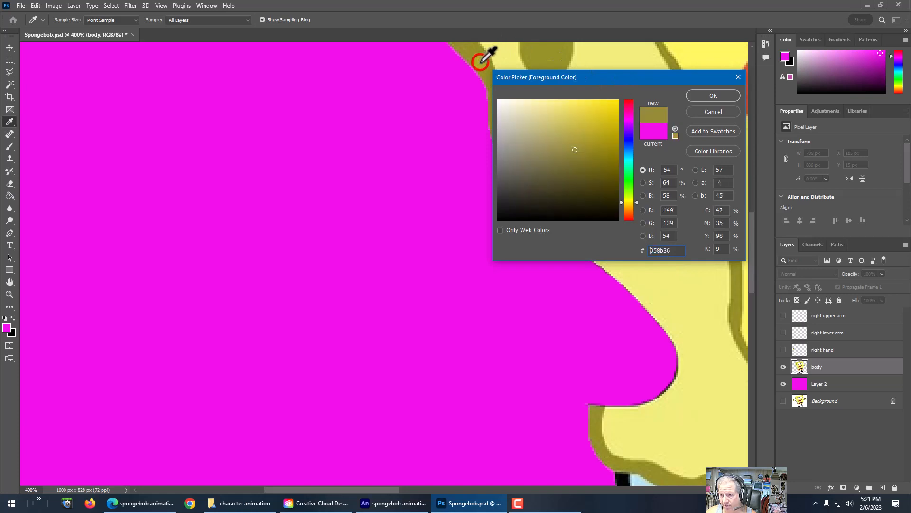
left_click(702, 96)
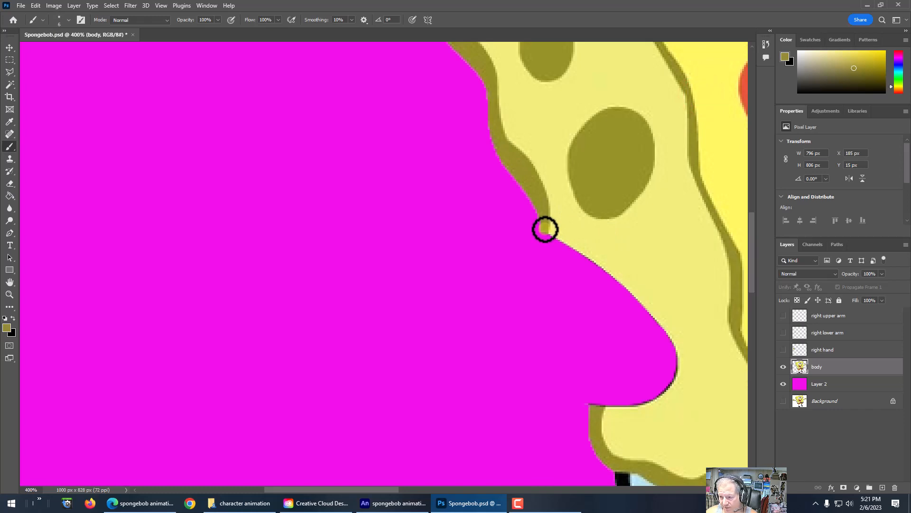
mouse_move(545, 230)
left_mouse_down()
mouse_move(556, 318)
mouse_move(590, 371)
mouse_move(596, 412)
left_mouse_up()
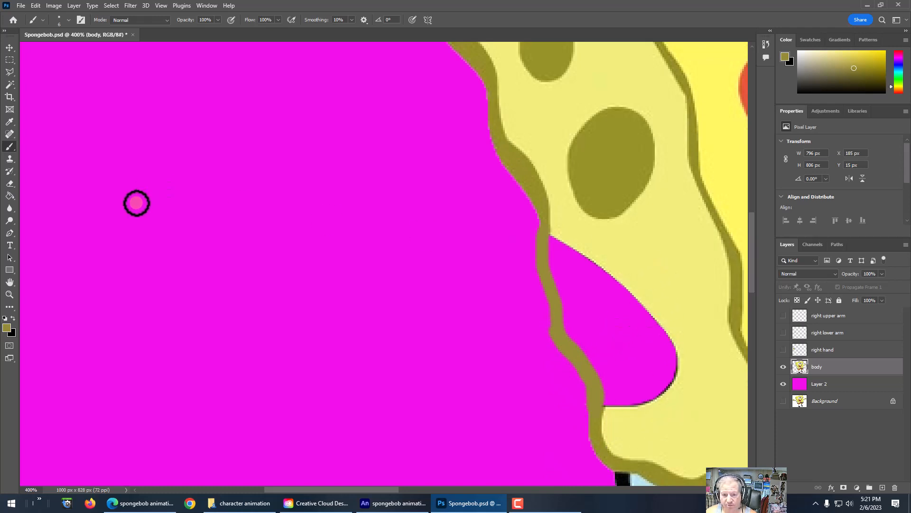
- Sample the pale yellow body colour, enlarge the brush to 20 px, and fill the sleeve gap inside the new outline
left_click(7, 327)
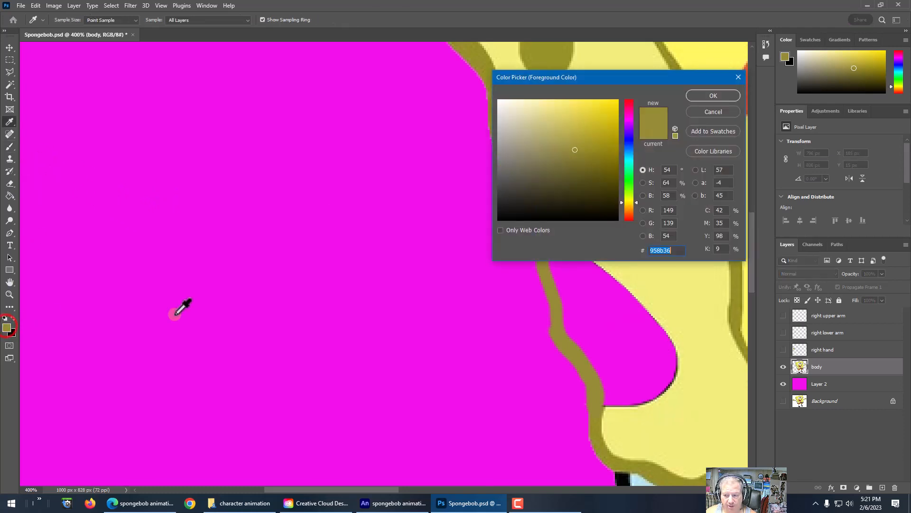
left_click(672, 285)
left_click(717, 94)
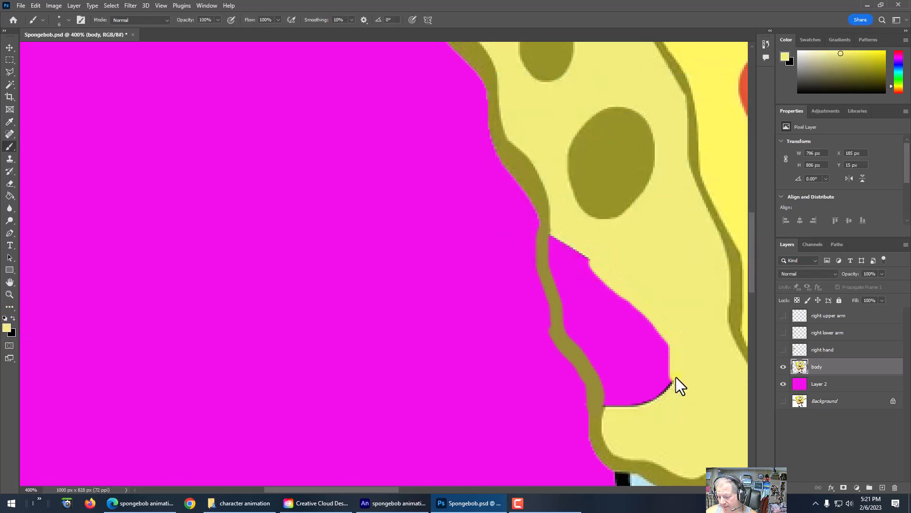
key("bracketright")
key("bracketright")
key("bracketright")
key("bracketright")
key("bracketright")
key("bracketright")
mouse_move(676, 377)
left_mouse_down()
mouse_move(641, 398)
mouse_move(662, 344)
mouse_move(568, 239)
mouse_move(586, 324)
mouse_move(620, 376)
mouse_move(625, 406)
mouse_move(636, 352)
mouse_move(612, 318)
left_mouse_up()
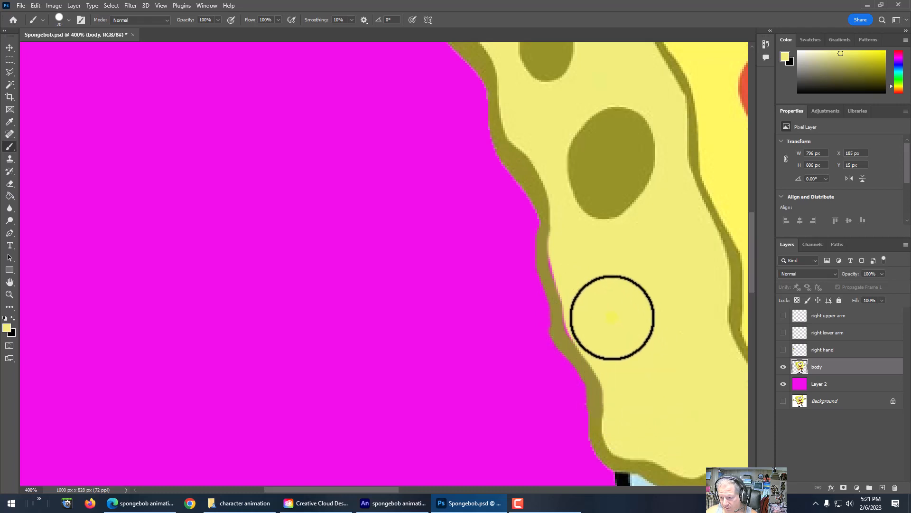
- Reduce the brush to 10 px and paint over the leftover magenta slivers along the inner edge of the new body outline
key("bracketleft")
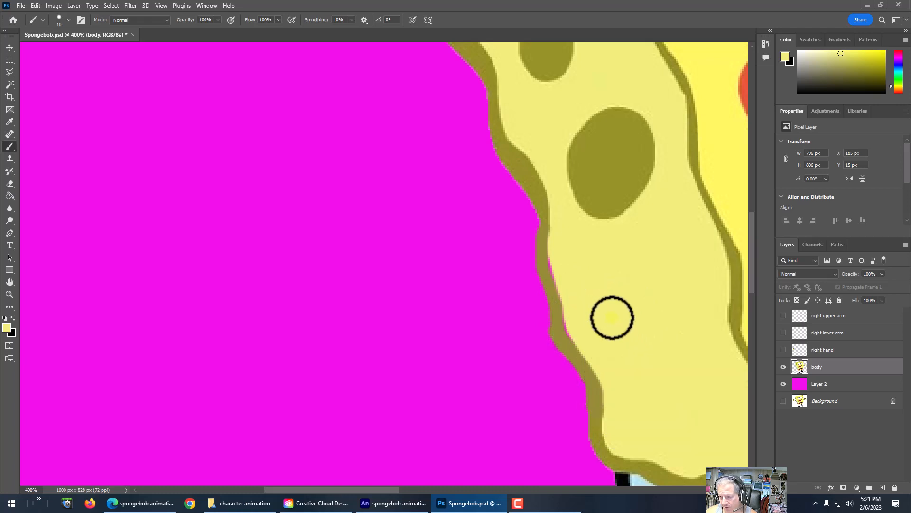
left_click(572, 312)
left_click_drag(572, 311, 577, 332)
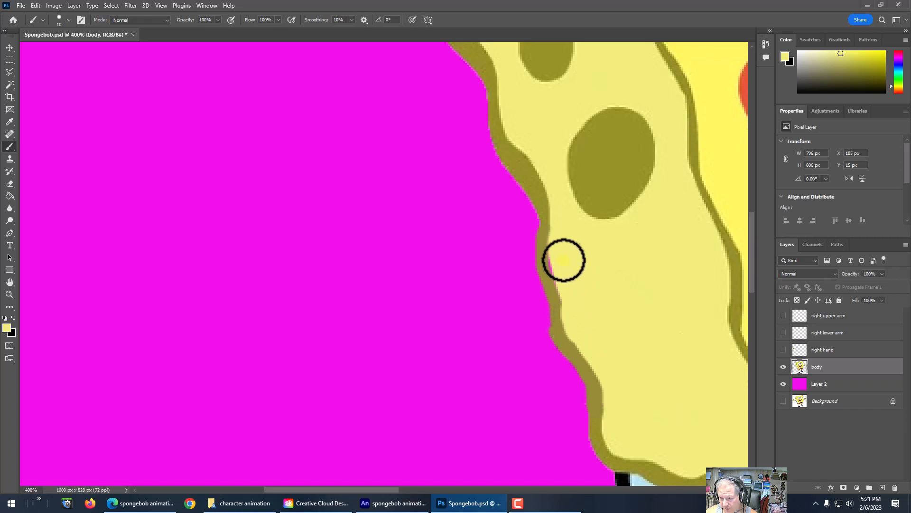
left_click_drag(560, 258, 569, 299)
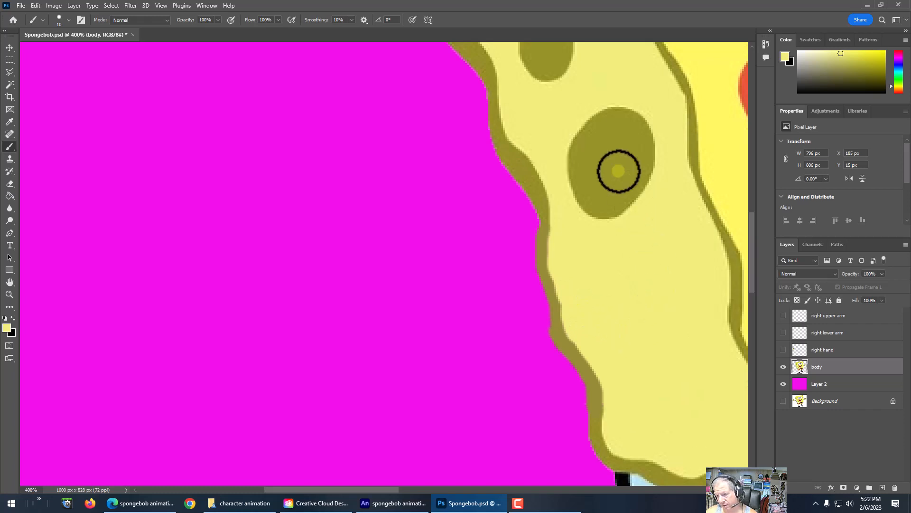
- Sample the dark olive spot colour (#979328) and paint a rounded spot on the body's shaded side below the existing large spot
key("ctrl+minus")
key("ctrl+minus")
key("ctrl+minus")
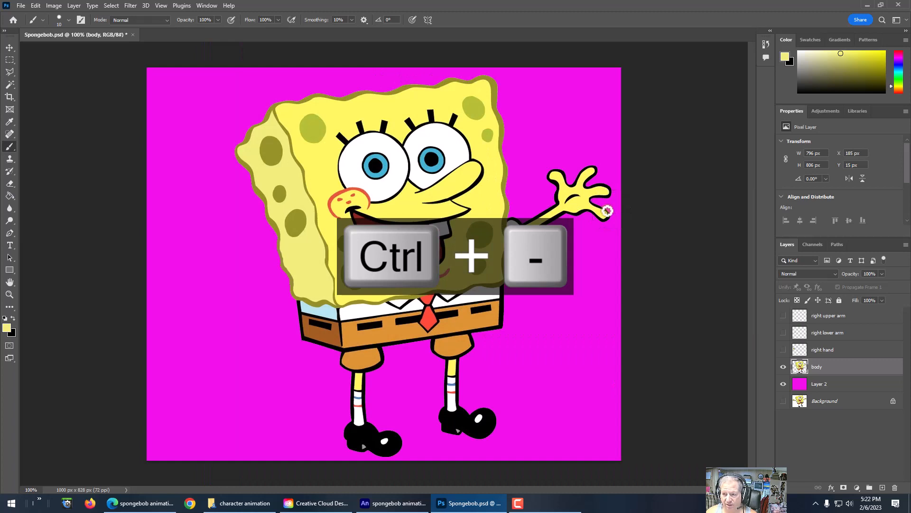
key("ctrl+equal")
key("ctrl+equal")
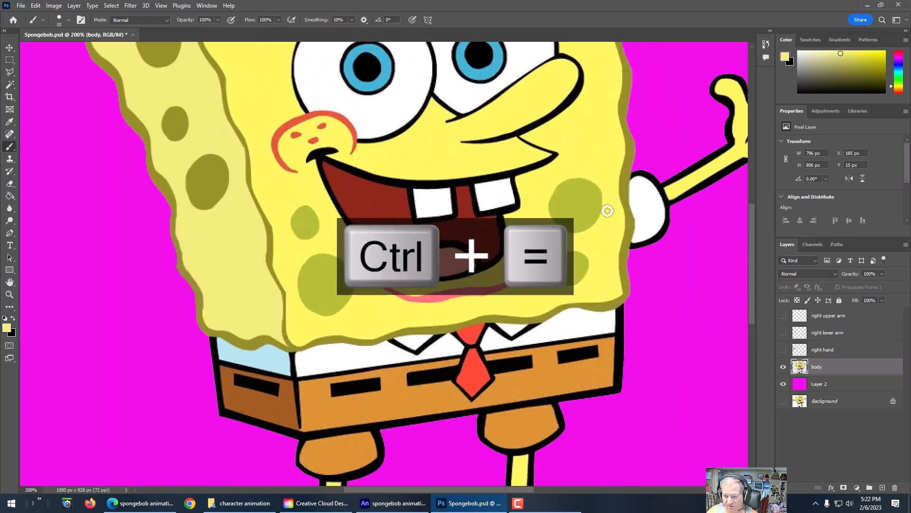
left_click_drag(195, 281, 484, 309)
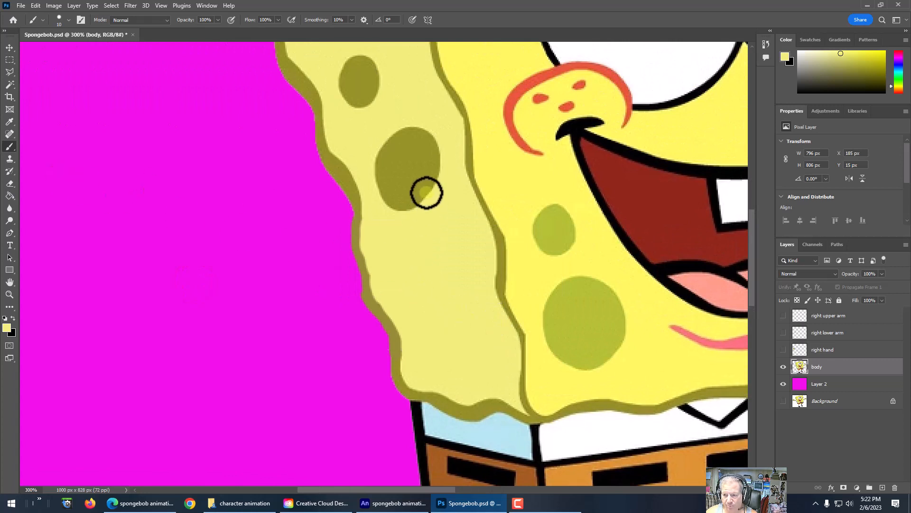
left_click(7, 329)
left_click(407, 172)
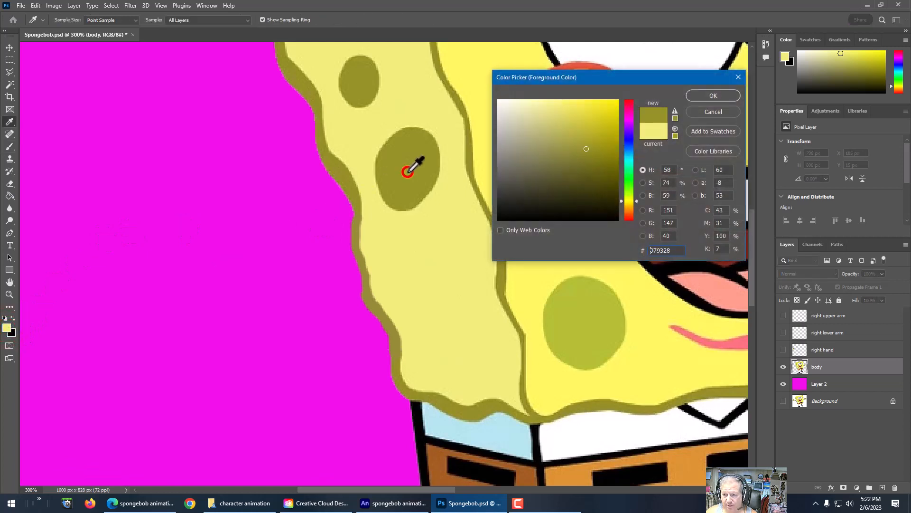
left_click(713, 95)
left_click(439, 265)
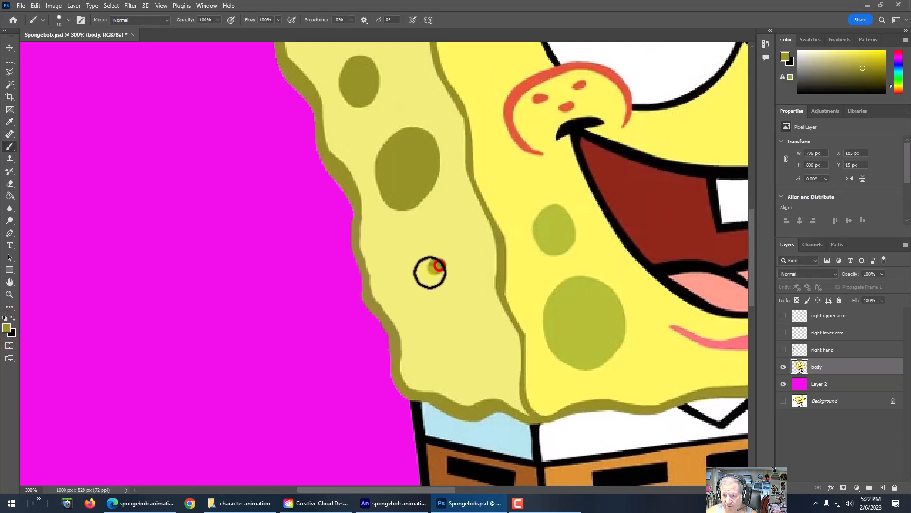
mouse_move(430, 273)
left_mouse_down()
mouse_move(419, 307)
mouse_move(456, 321)
mouse_move(466, 321)
mouse_move(479, 286)
mouse_move(457, 262)
mouse_move(431, 289)
mouse_move(464, 272)
mouse_move(466, 306)
mouse_move(439, 312)
mouse_move(436, 297)
mouse_move(458, 297)
mouse_move(450, 305)
left_mouse_up()
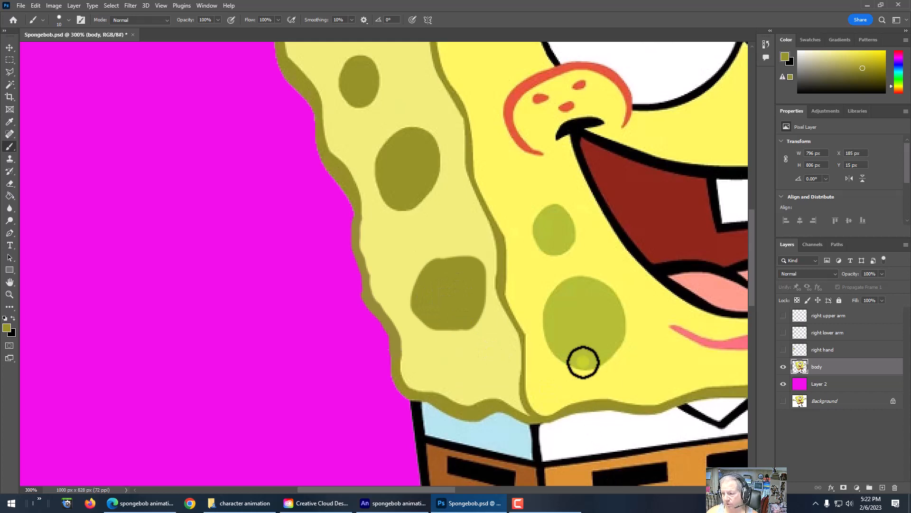
- Show all three right arm layers to check the repainted body, and hide the right lower arm and right hand again
left_click(783, 349)
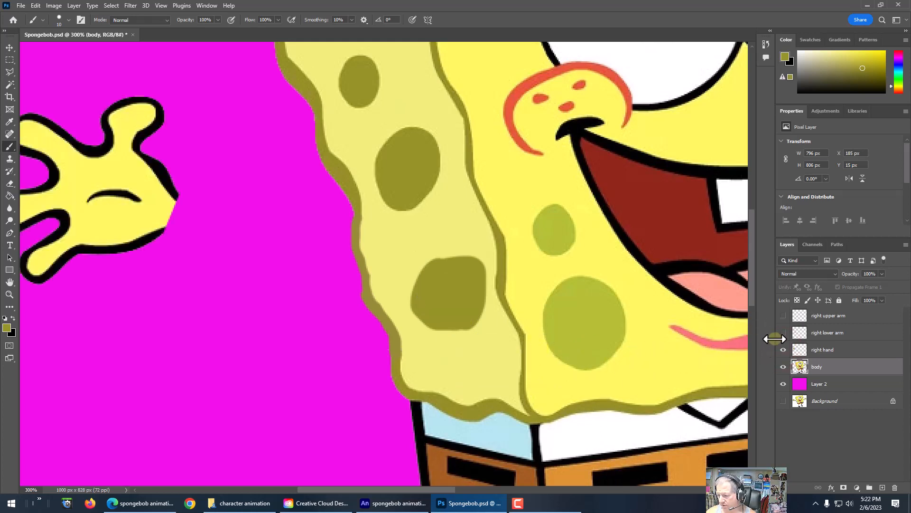
left_click(783, 333)
left_click(783, 315)
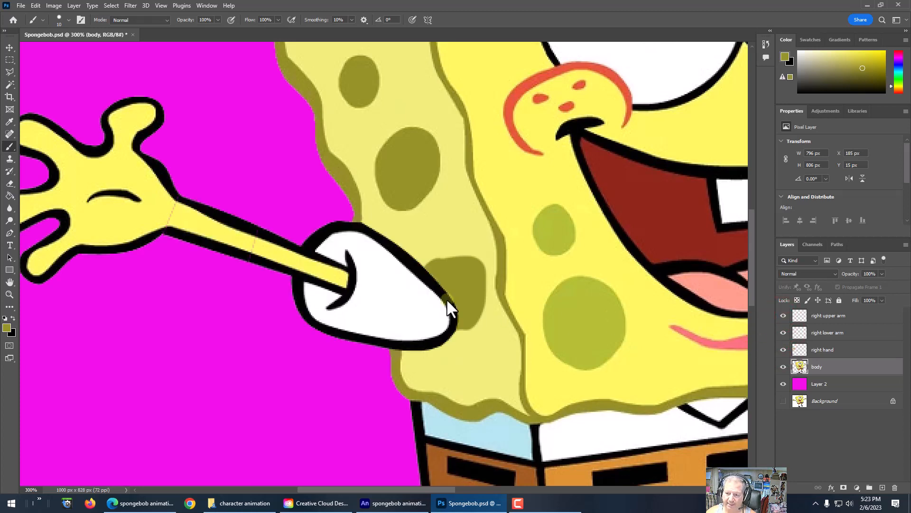
left_click(783, 333)
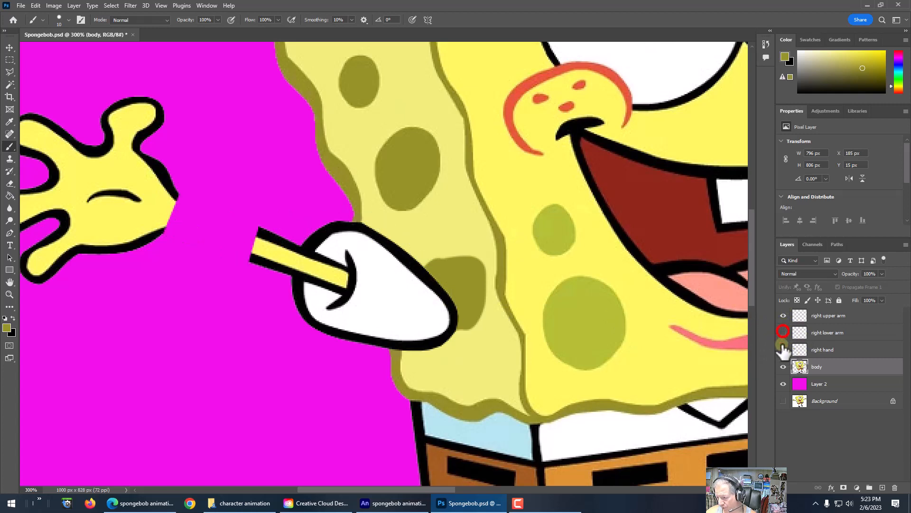
left_click(783, 349)
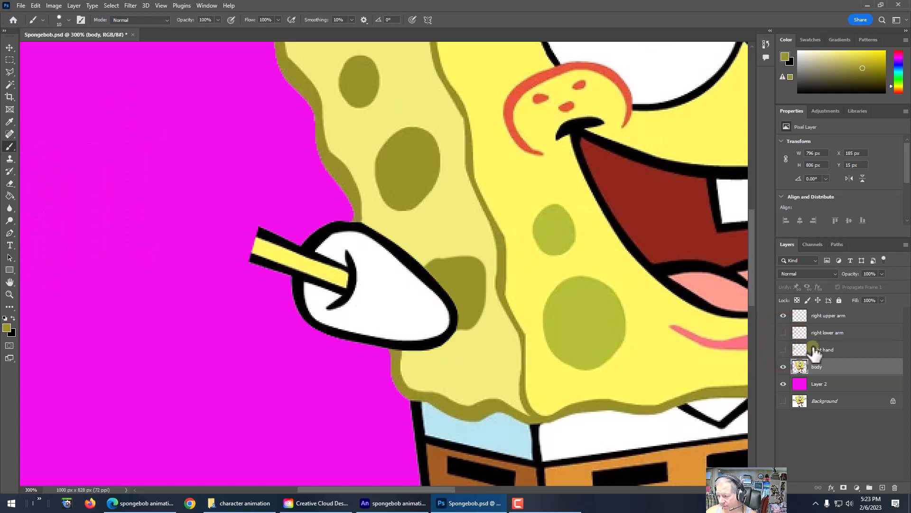
- Try rotating the right upper arm by about -4° around a reference point at its shoulder end, and cancel the transform
left_click(835, 318)
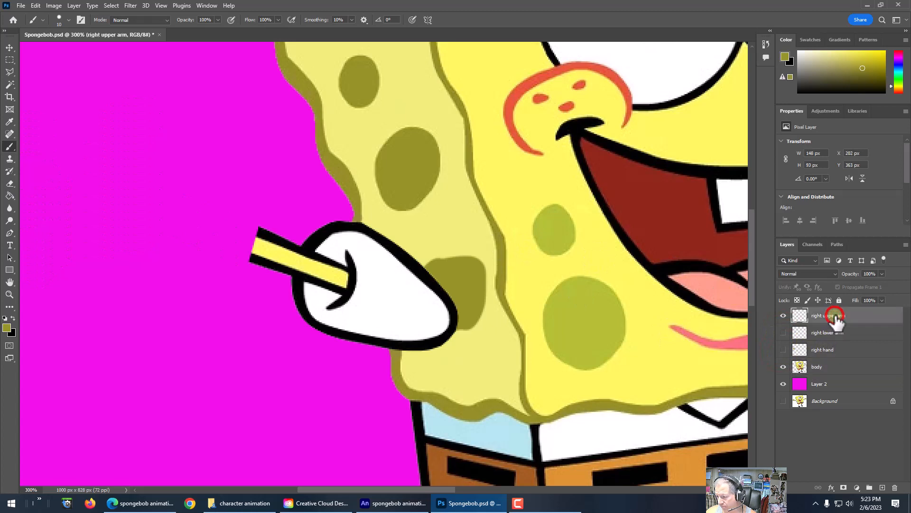
key("ctrl+t")
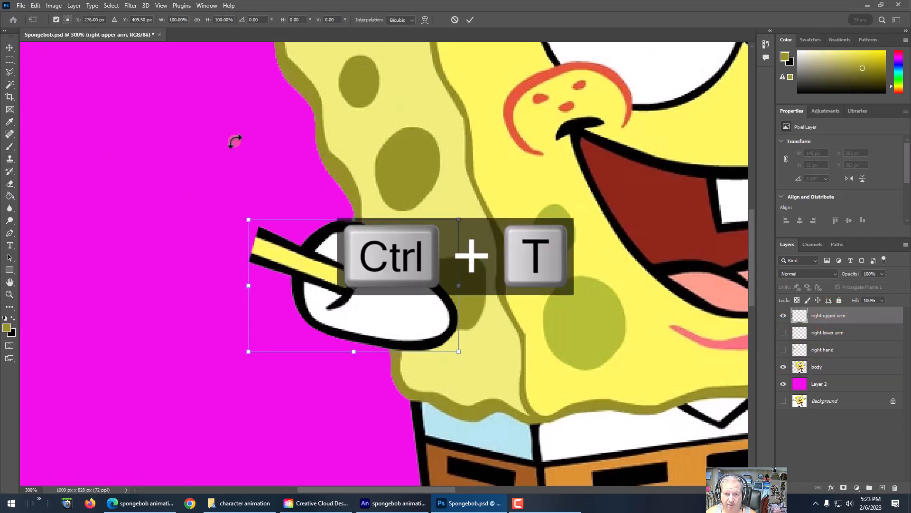
left_click_drag(354, 285, 431, 319)
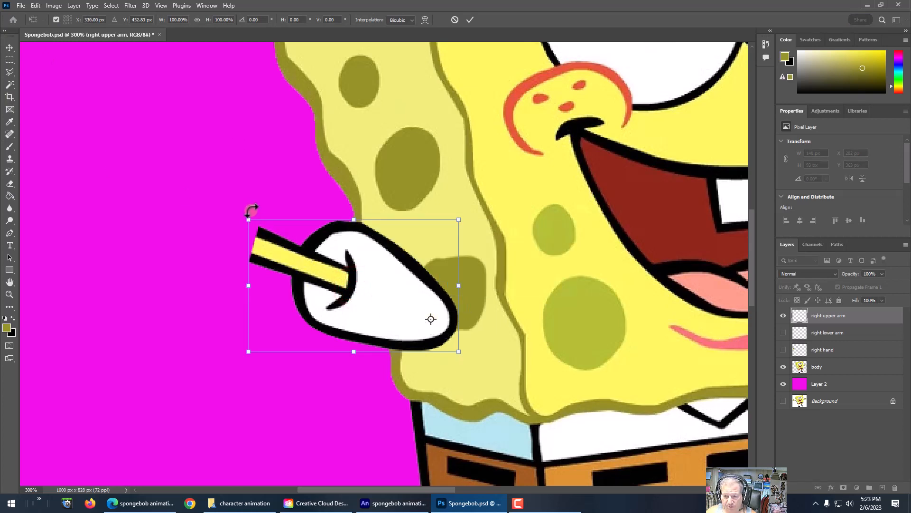
left_click_drag(247, 211, 213, 203)
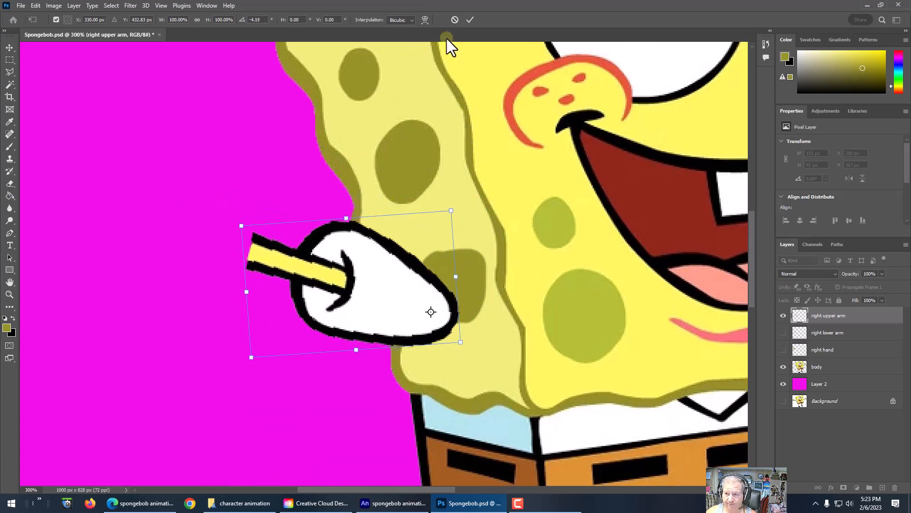
left_click(455, 19)
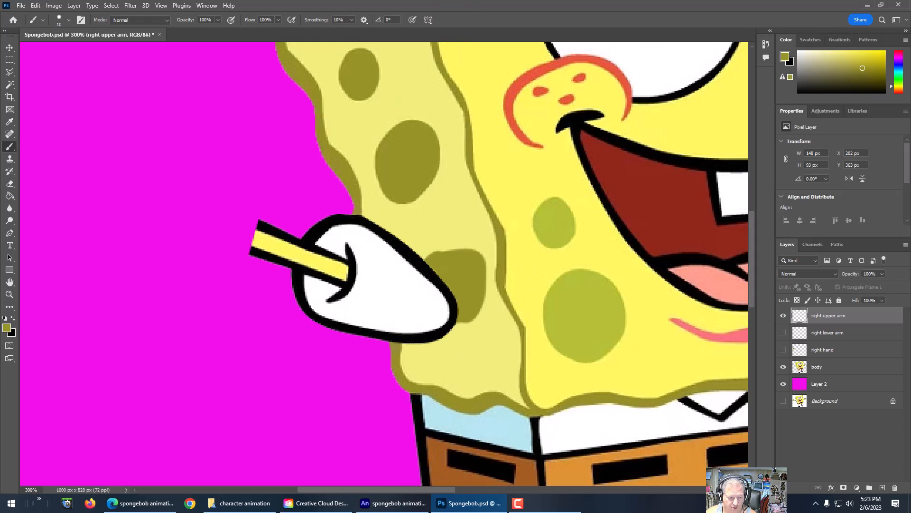
- Close the browser window with the sample characters and the the-incredibles.png and bender.jpg images to return to Photoshop
double_click(0, 293)
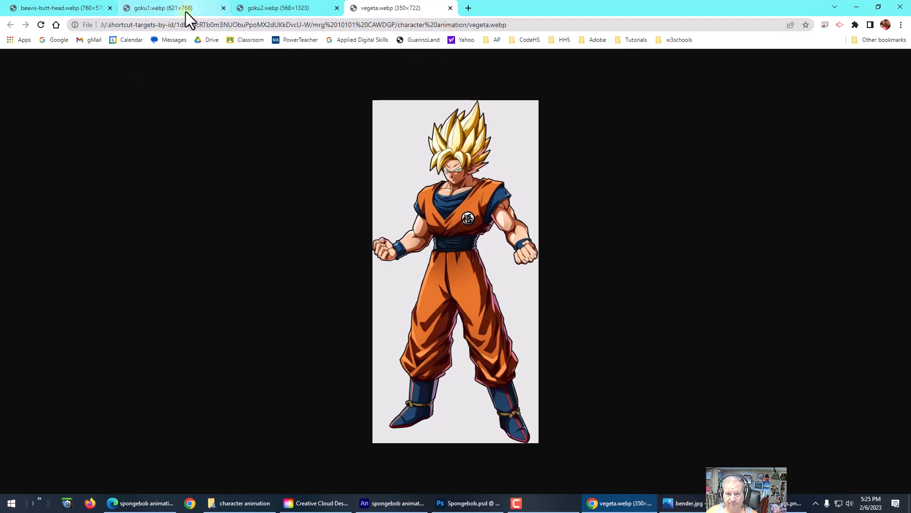
left_click(901, 7)
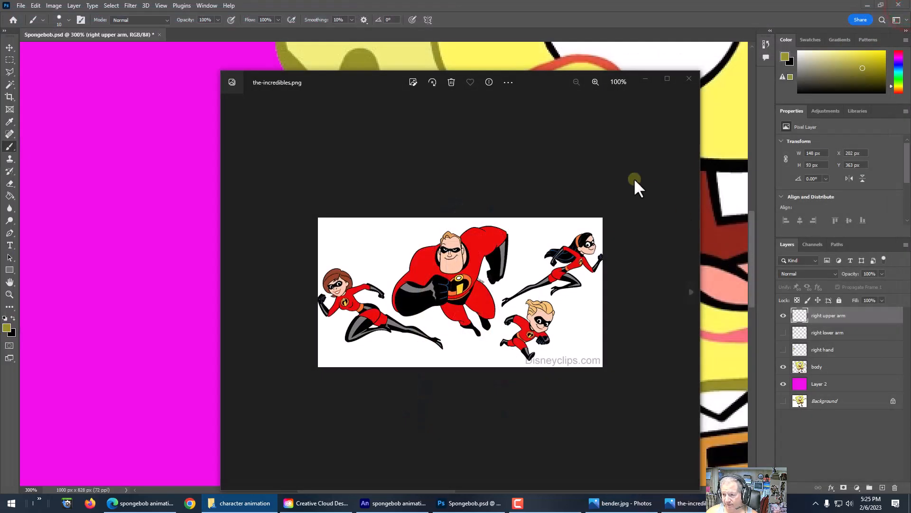
left_click(688, 78)
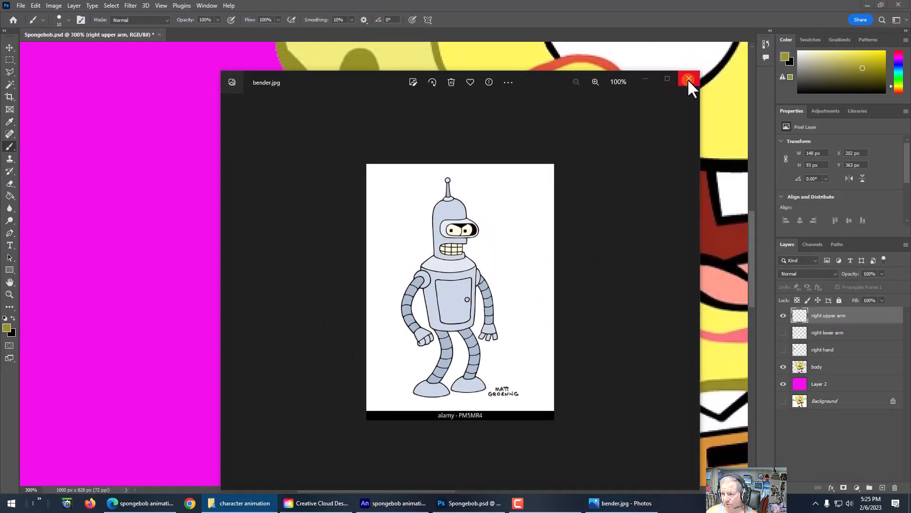
left_click(688, 79)
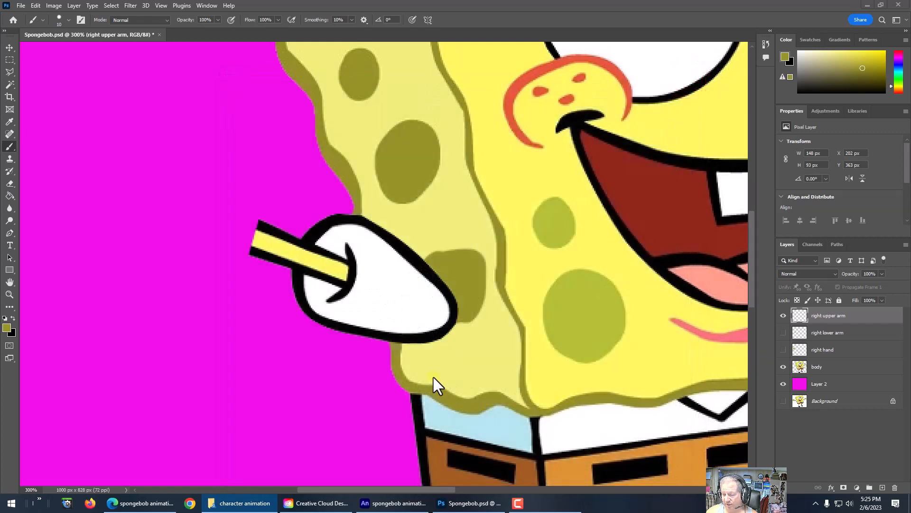
- Choose the Polygonal Lasso tool and make the body layer active for cutting out the character's left arm
left_click(399, 487)
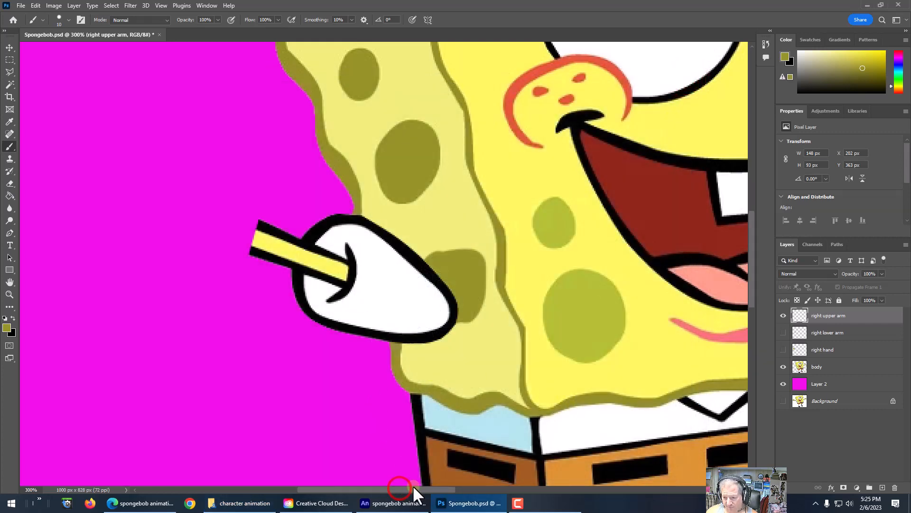
left_click_drag(421, 486, 563, 460)
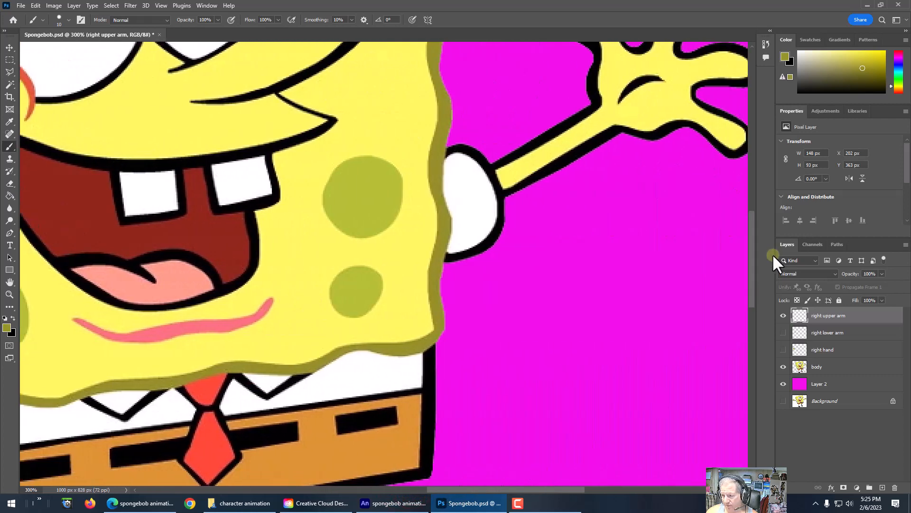
left_click_drag(752, 282, 750, 242)
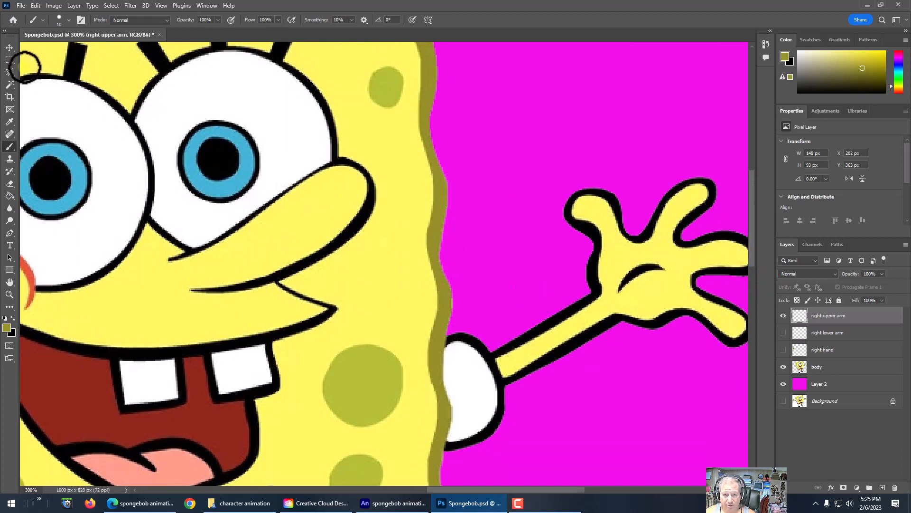
left_click(10, 71)
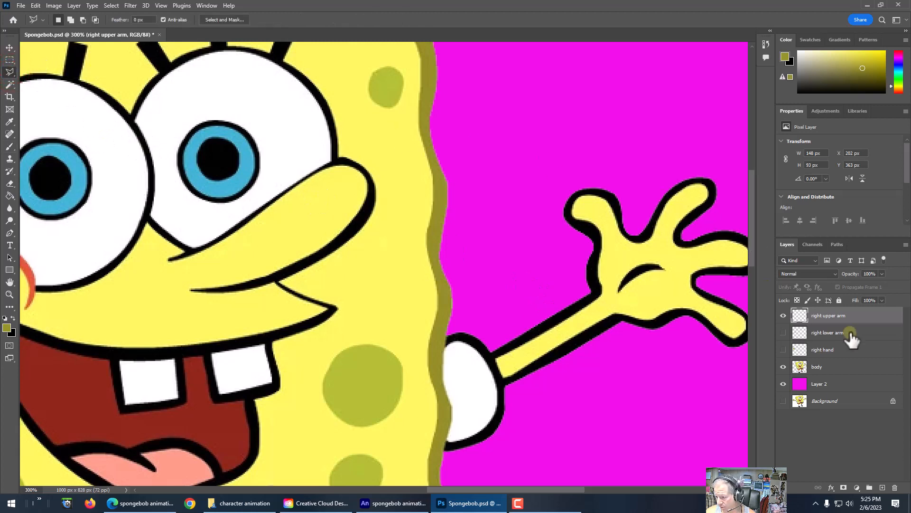
left_click(819, 367)
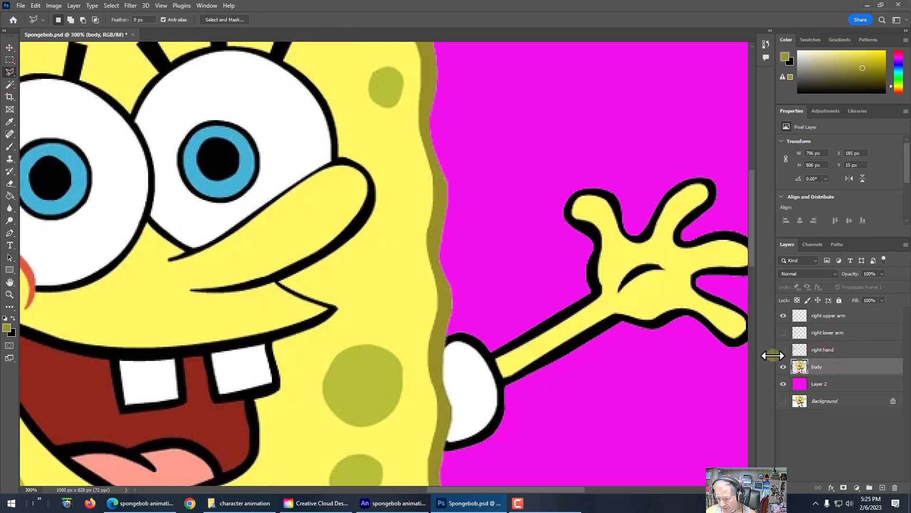
- Start a polygonal lasso outline above the left forearm and run it over the sleeve to where it meets the body
left_click(522, 284)
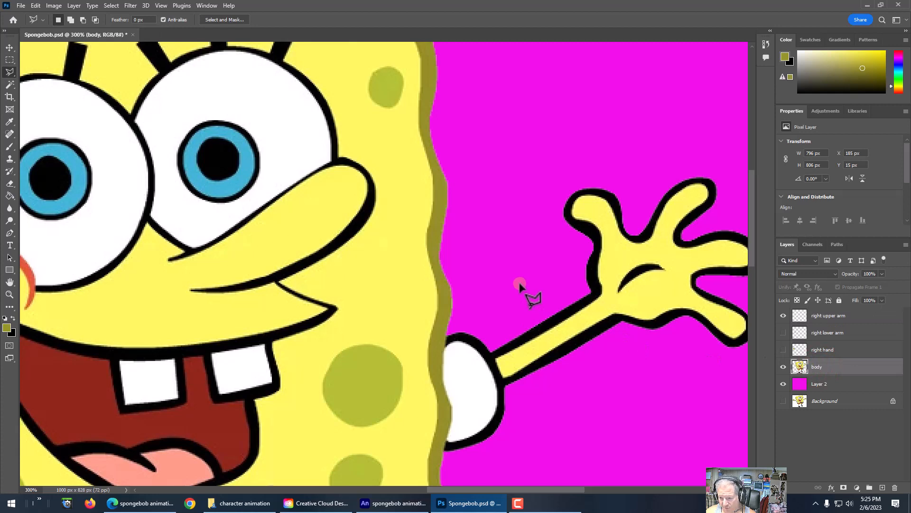
left_click(460, 336)
key("ctrl+equal")
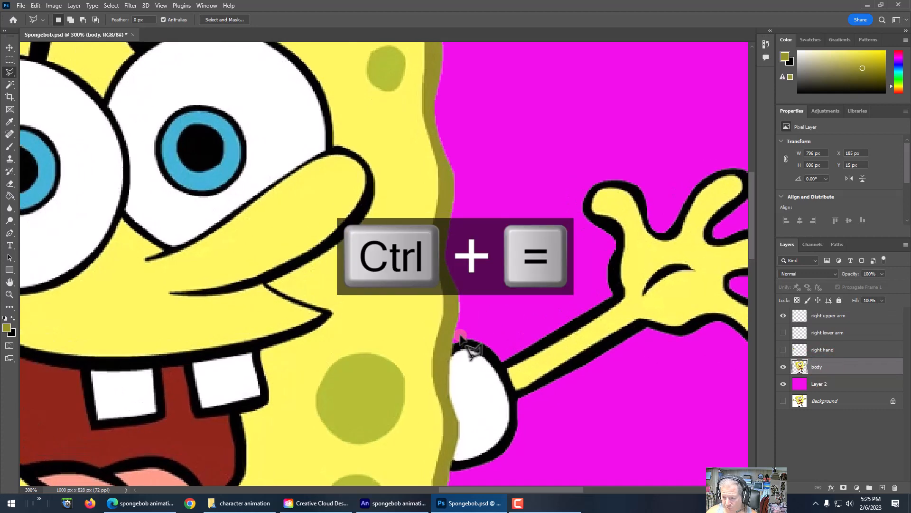
left_click_drag(555, 408, 368, 317)
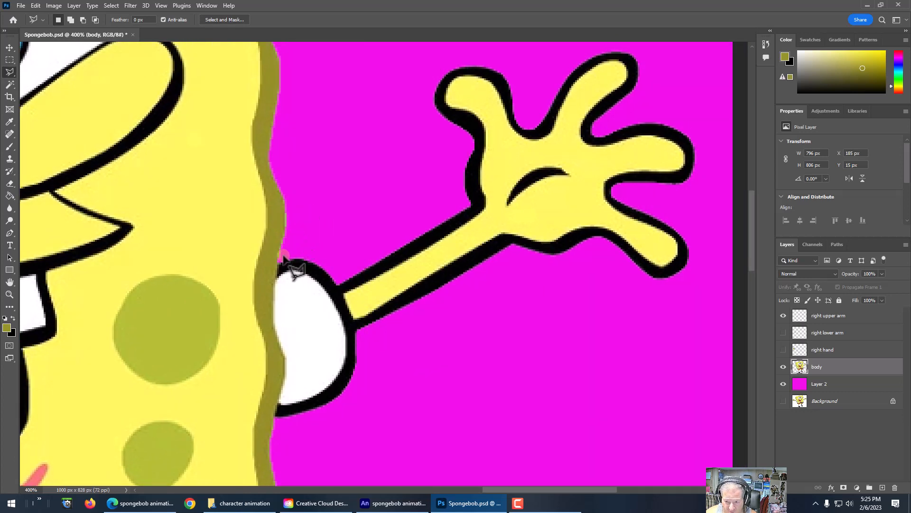
left_click(388, 243)
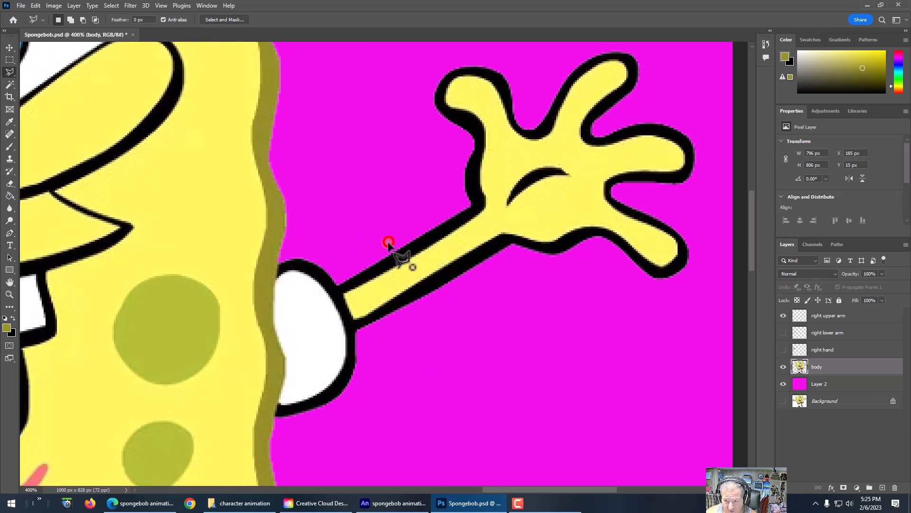
left_click(347, 261)
left_click(306, 247)
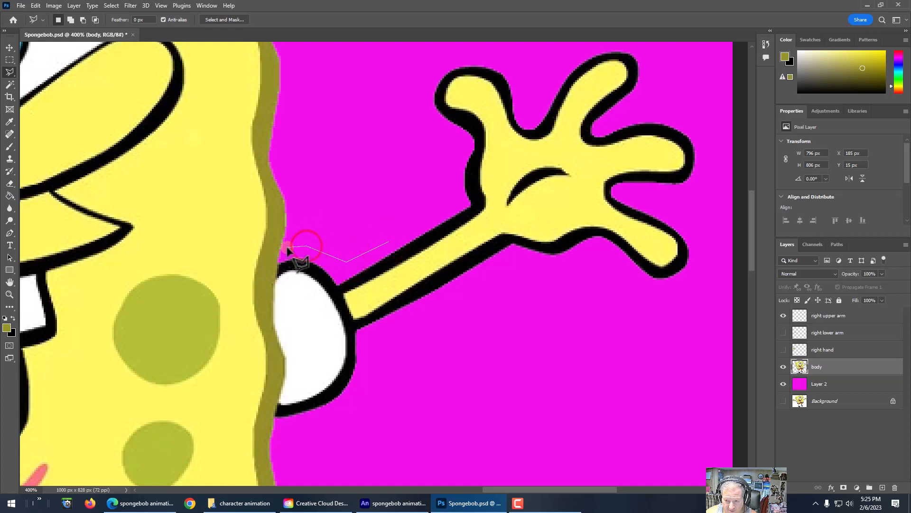
left_click(285, 247)
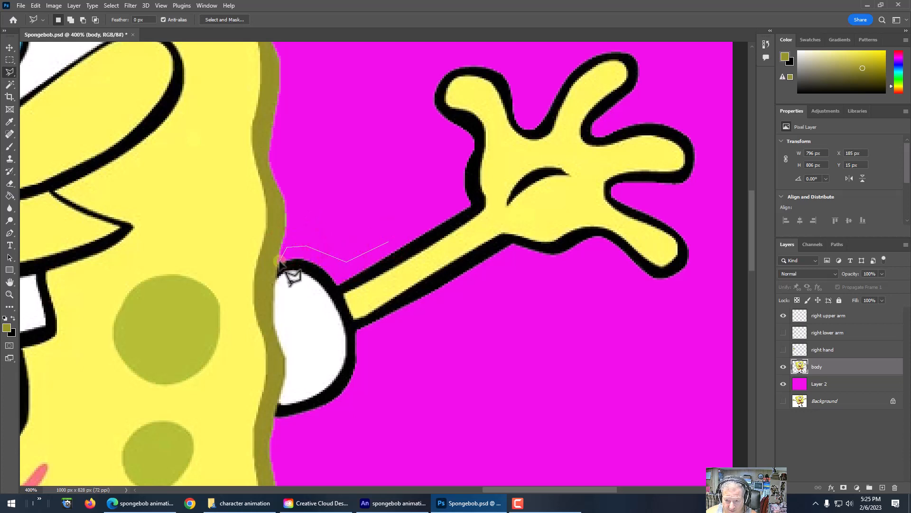
left_click(278, 264)
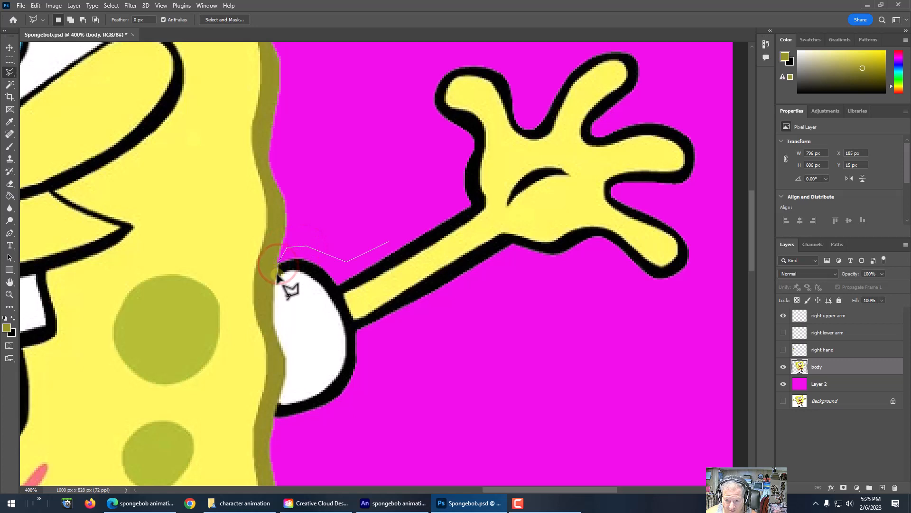
- Trace the lasso precisely down the wavy boundary between the white sleeve and the body to the sleeve's lower end
left_click(277, 275)
left_click(274, 290)
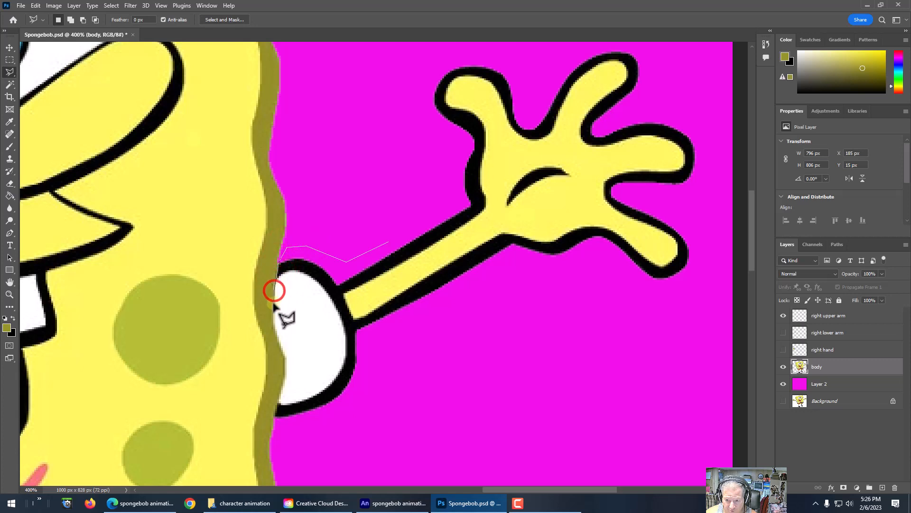
left_click(273, 309)
left_click(274, 325)
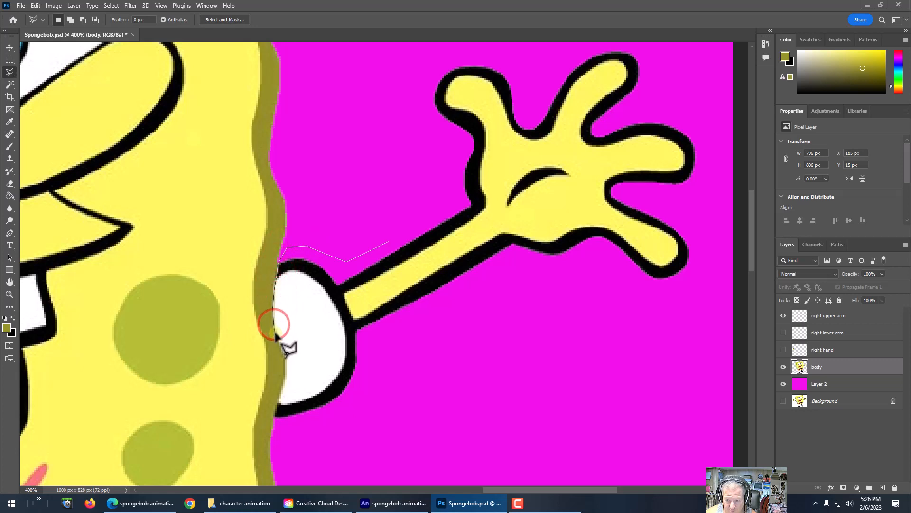
left_click(279, 342)
left_click(281, 355)
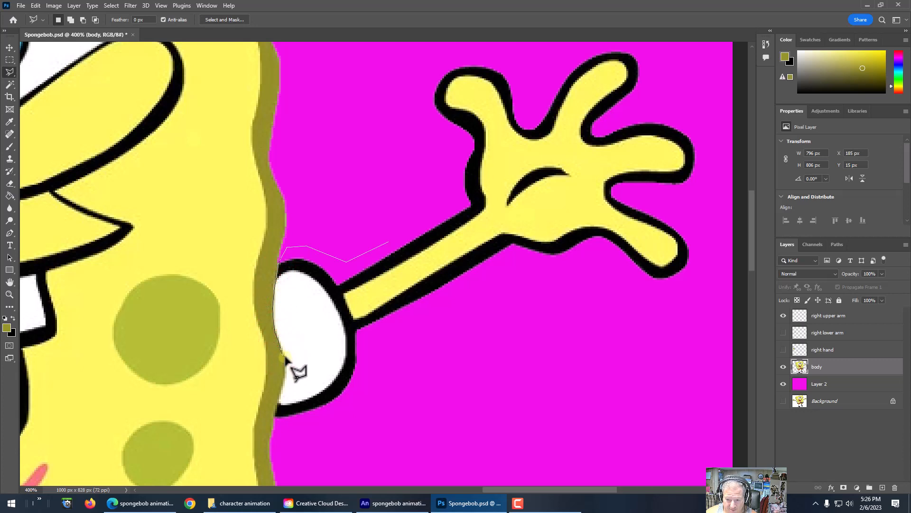
left_click(285, 363)
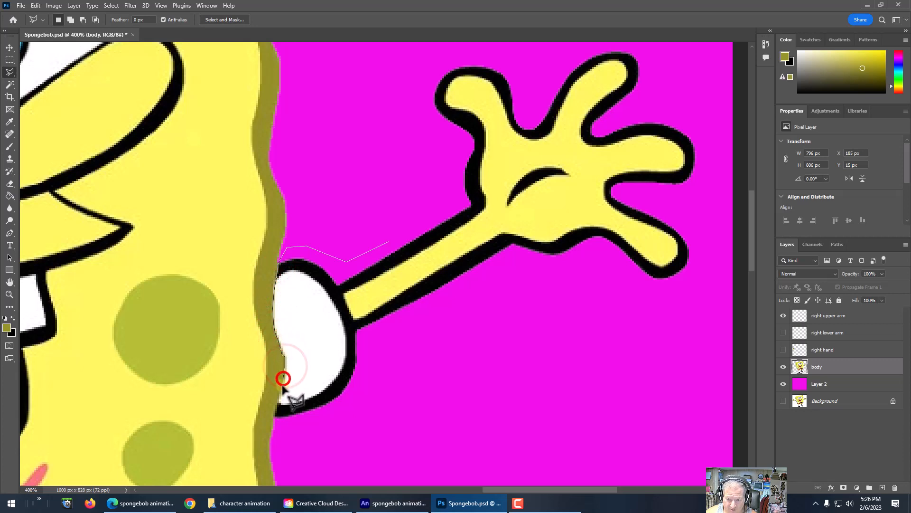
left_click(278, 399)
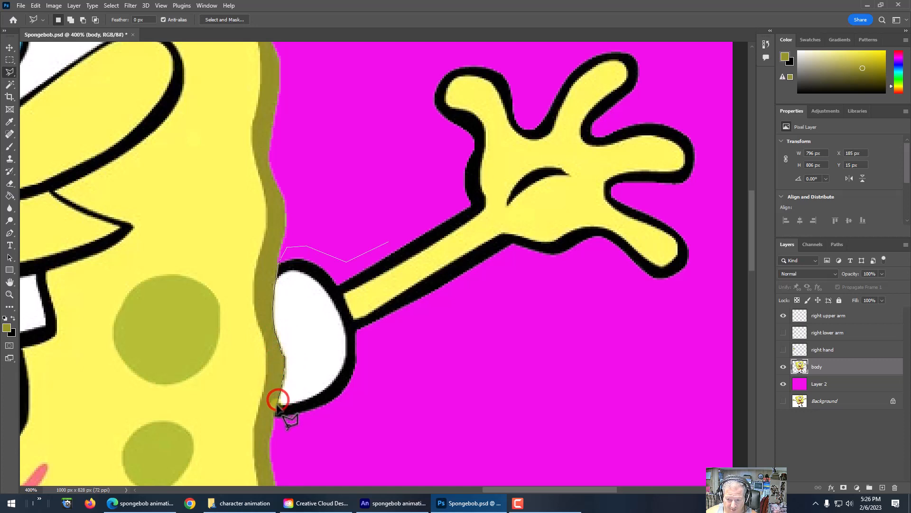
left_click(276, 414)
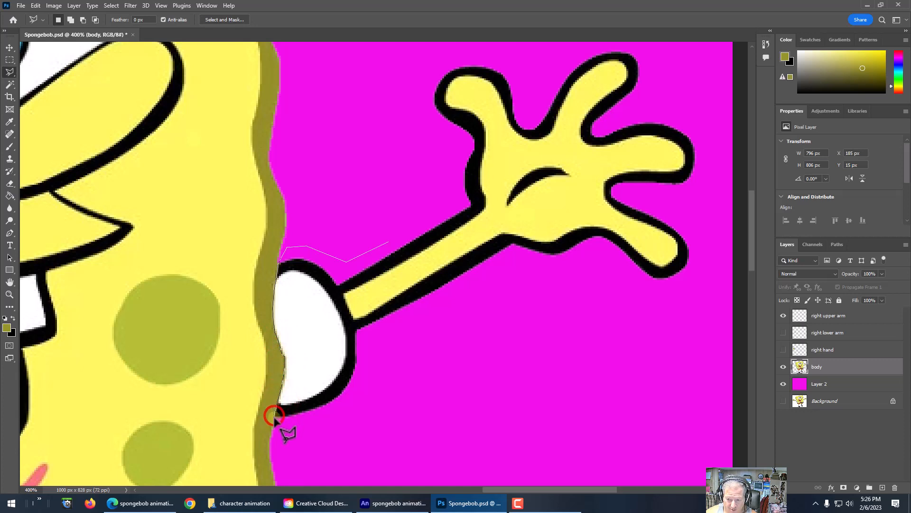
- Continue the lasso outline loosely beneath the sleeve and forearm, following the underside of the left hand
left_click(279, 427)
left_click(340, 416)
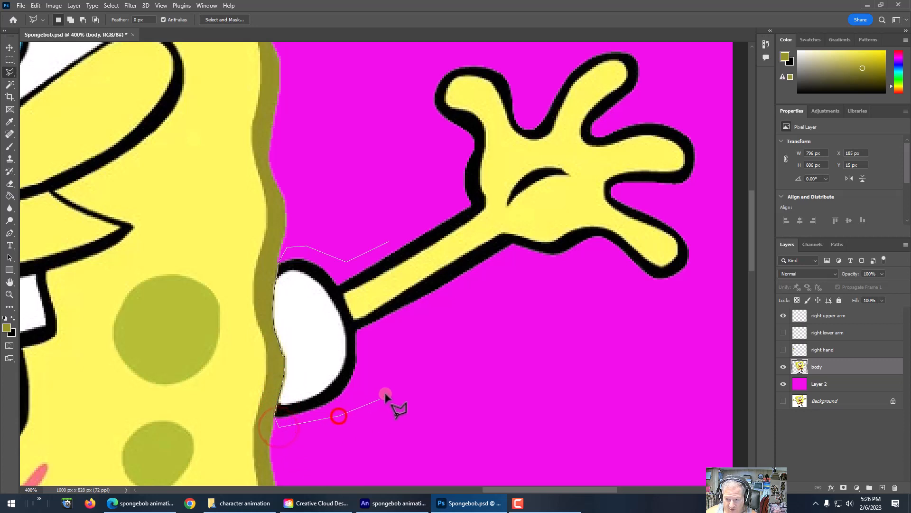
left_click(389, 374)
left_click(382, 330)
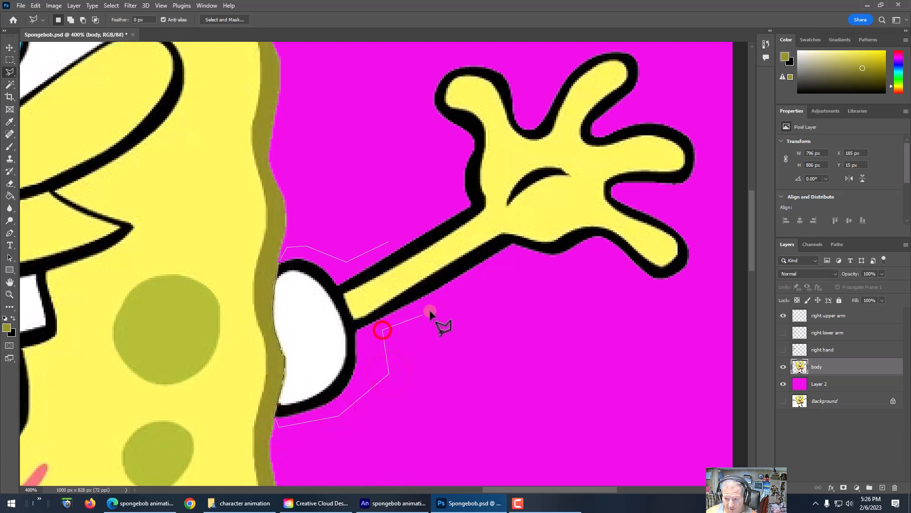
left_click(468, 285)
left_click(507, 276)
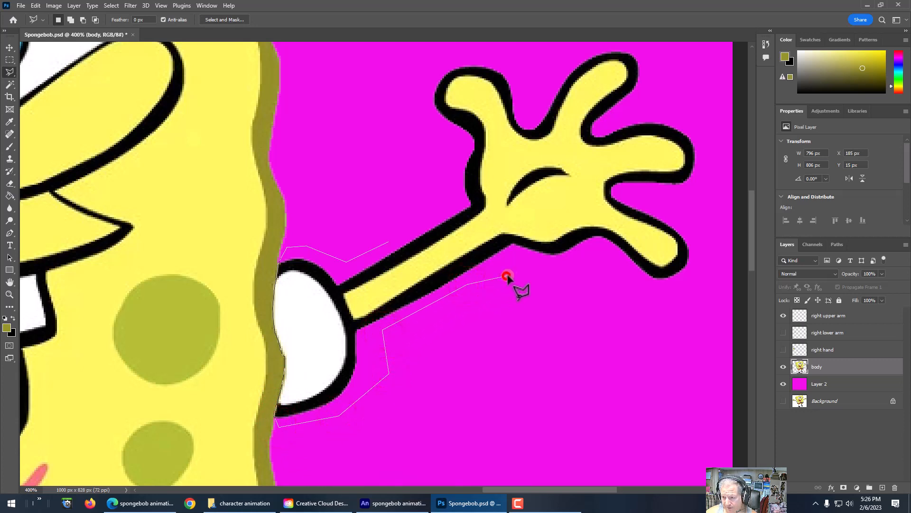
left_click(556, 264)
left_click(597, 259)
left_click(628, 274)
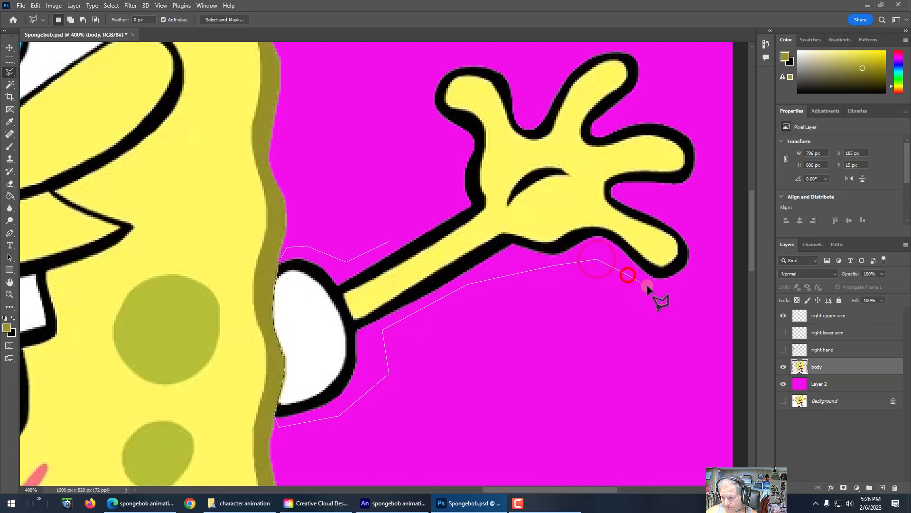
- Carry the lasso outline around the fingertips of the left hand, leaving a margin outside the black outline
left_click(679, 292)
left_click(700, 269)
left_click(713, 199)
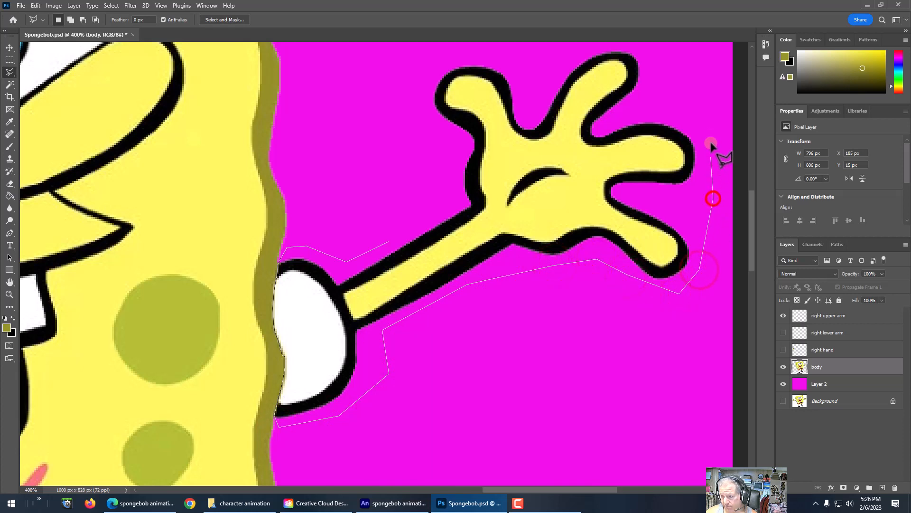
left_click(703, 105)
left_click(663, 54)
left_click(623, 45)
left_click(577, 46)
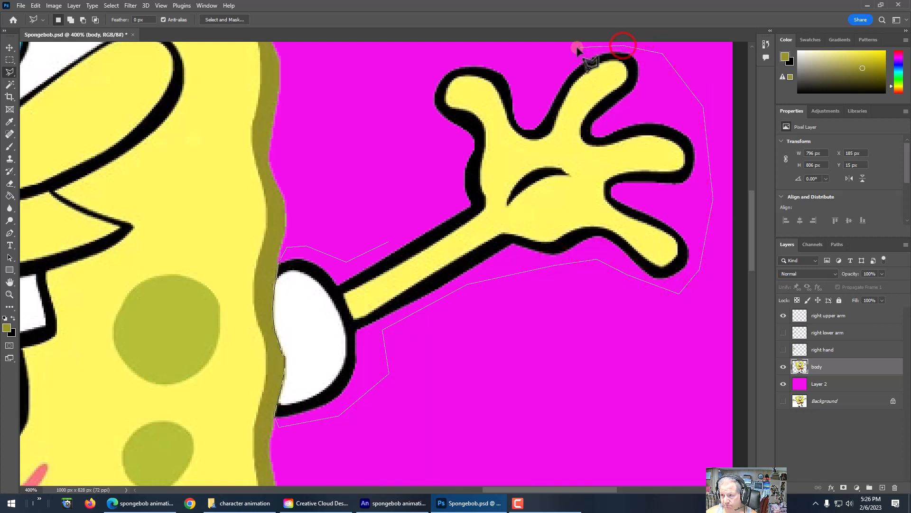
left_click(507, 51)
left_click(447, 56)
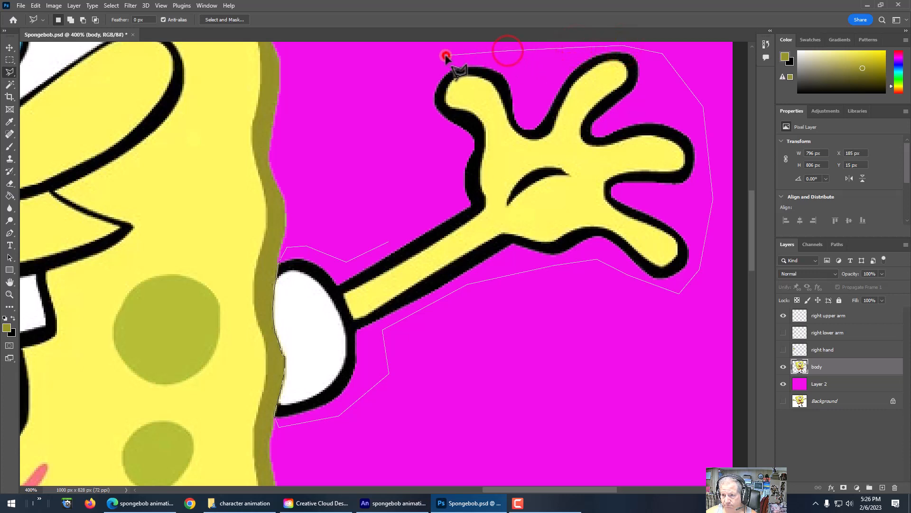
- Bring the lasso outline down past the thumb and along the top of the forearm, closing the left arm selection
left_click(422, 72)
left_click(417, 116)
left_click(436, 154)
left_click(446, 179)
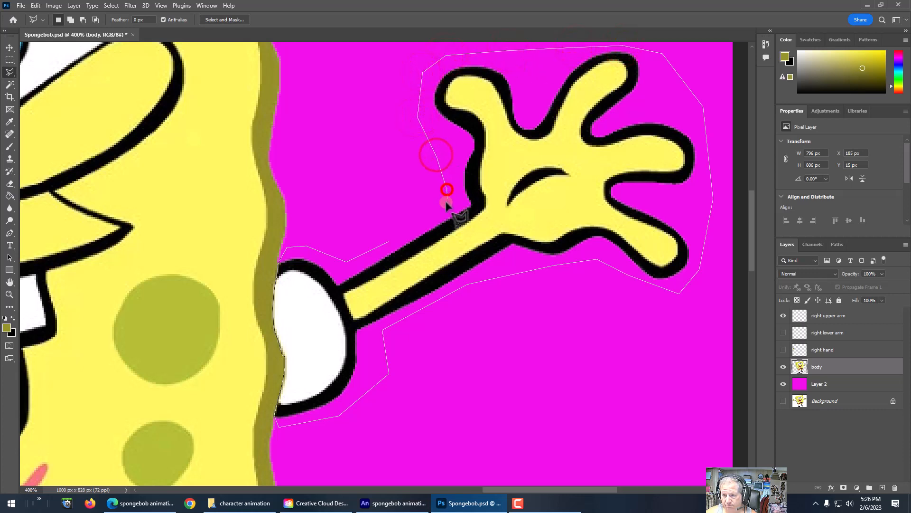
left_click(433, 212)
left_click(390, 241)
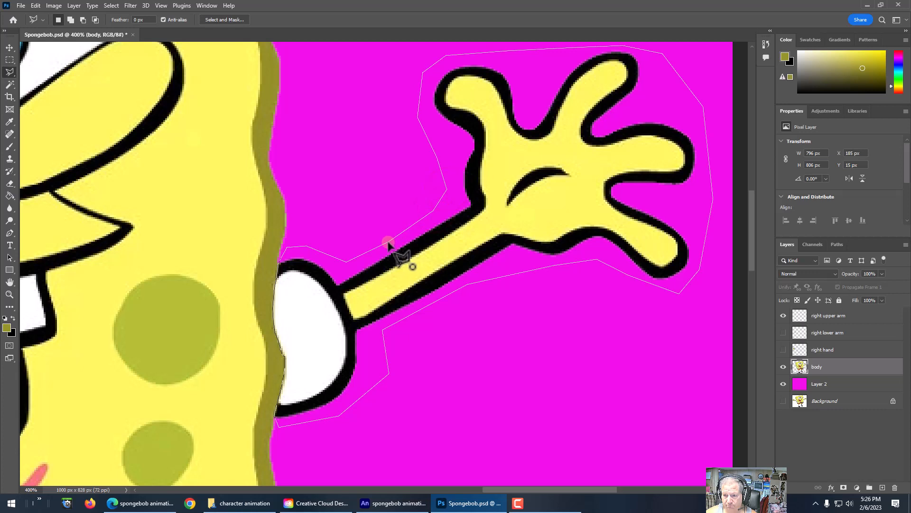
left_click(390, 241)
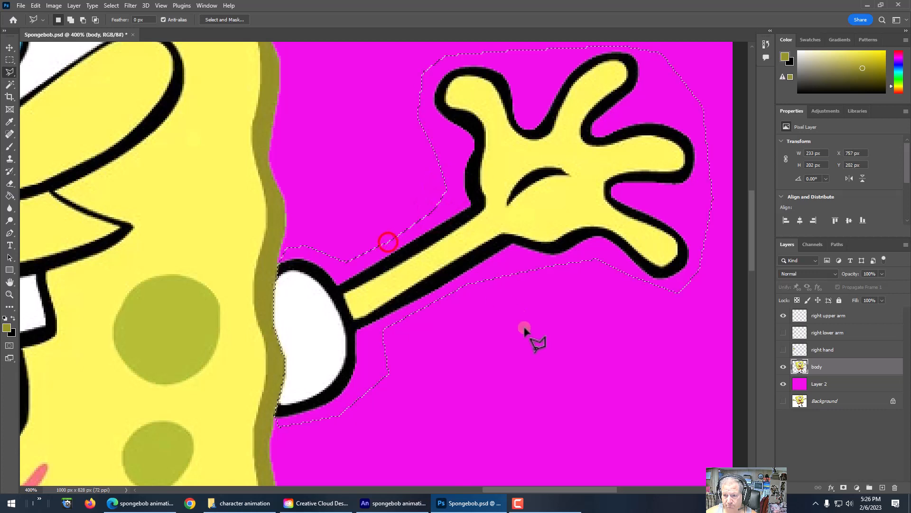
- Cut the selected left arm from the body layer and paste it in place on a new layer above the right upper arm layer
left_click(36, 6)
left_click(42, 61)
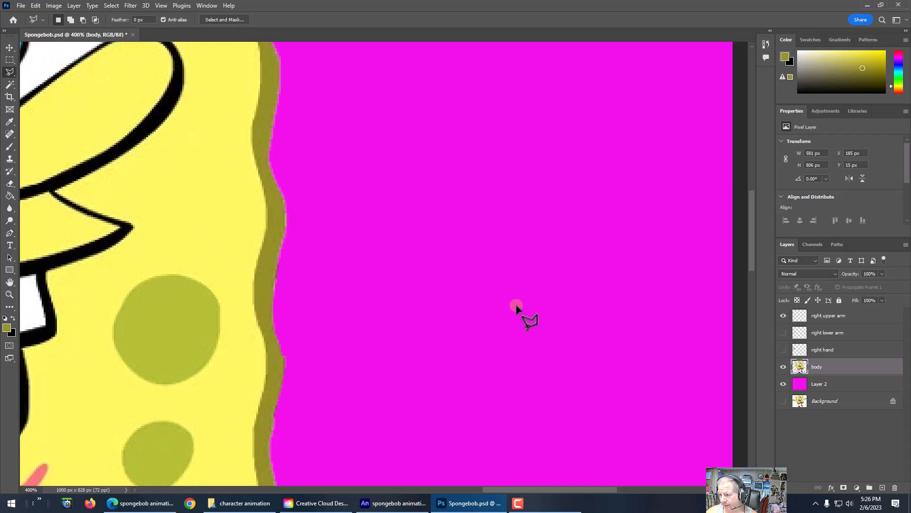
left_click(840, 316)
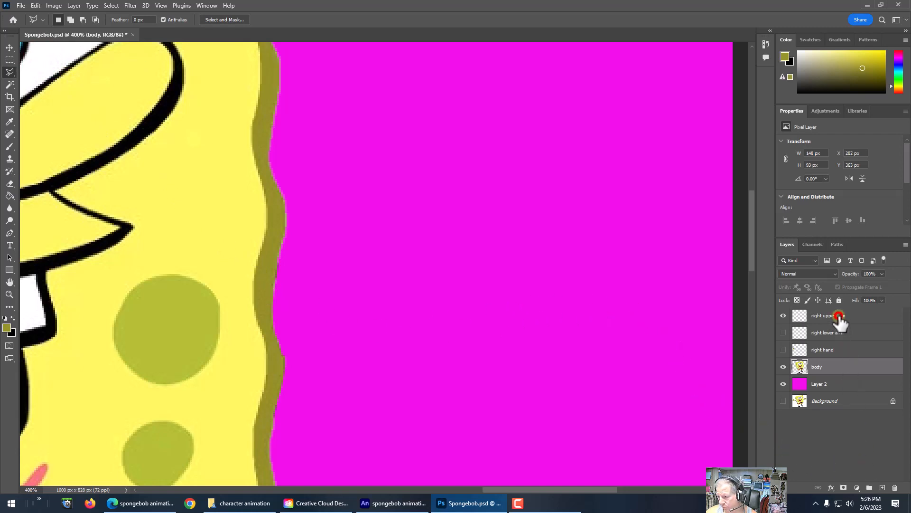
left_click(879, 486)
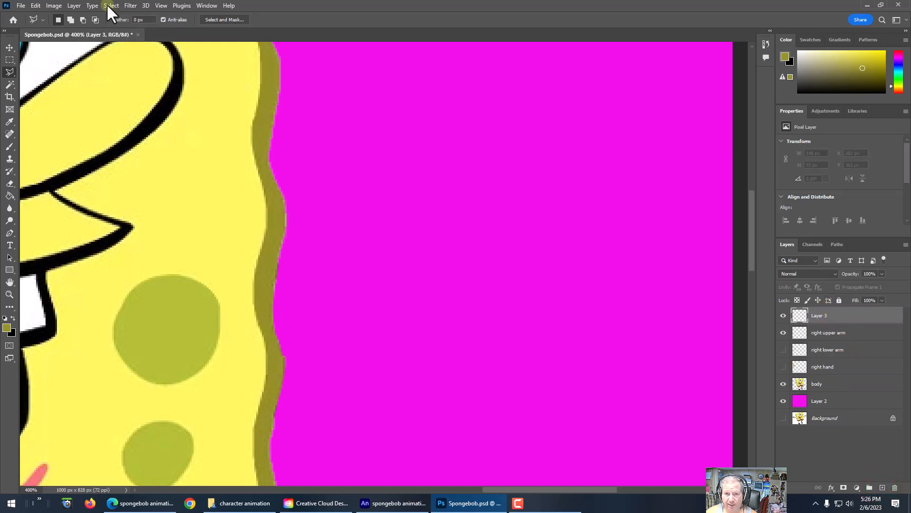
left_click(36, 6)
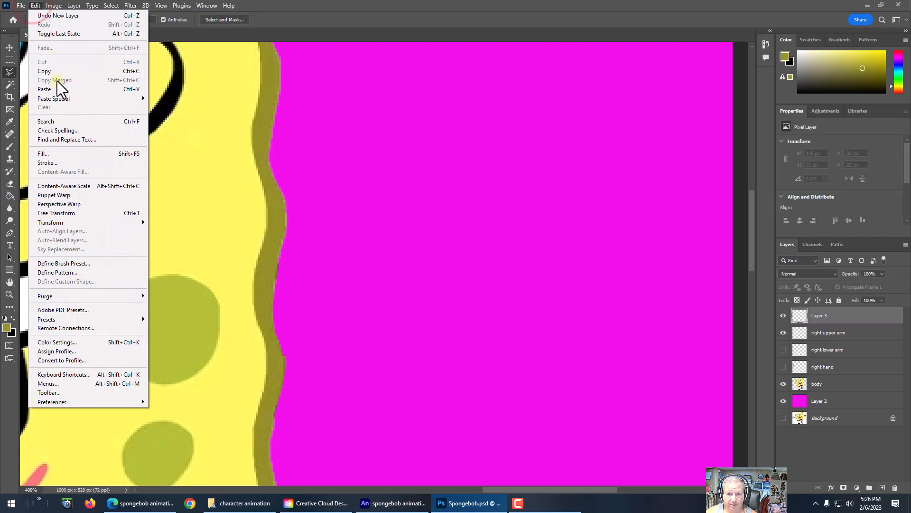
mouse_move(59, 97)
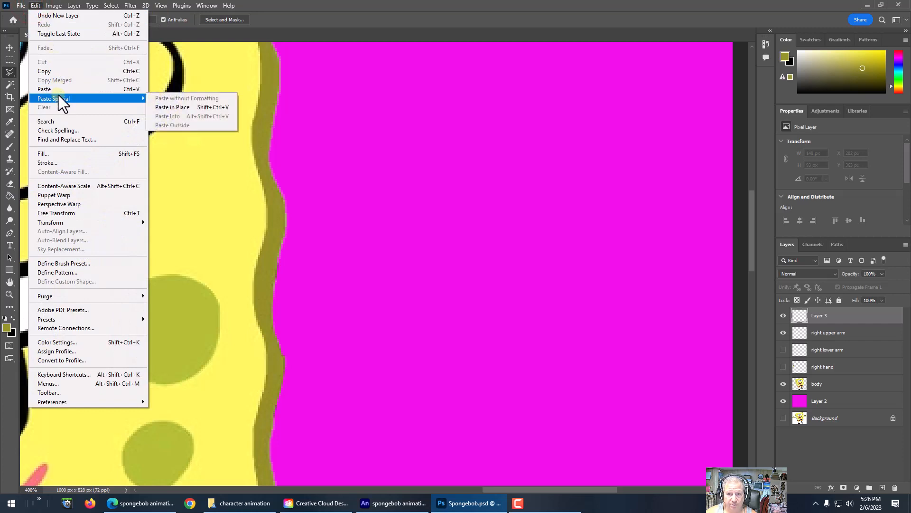
left_click(176, 106)
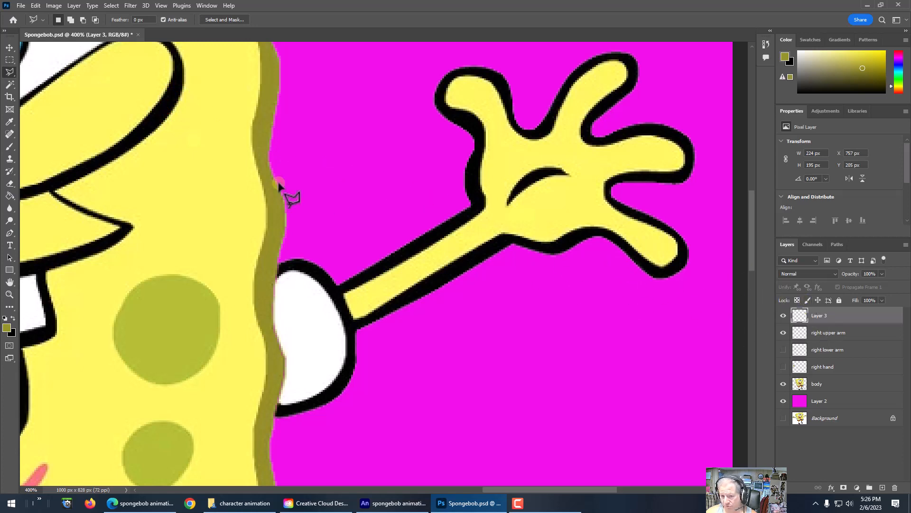
- Start a lasso selection across the middle of the left forearm and continue it beneath the forearm and hand
left_click(398, 240)
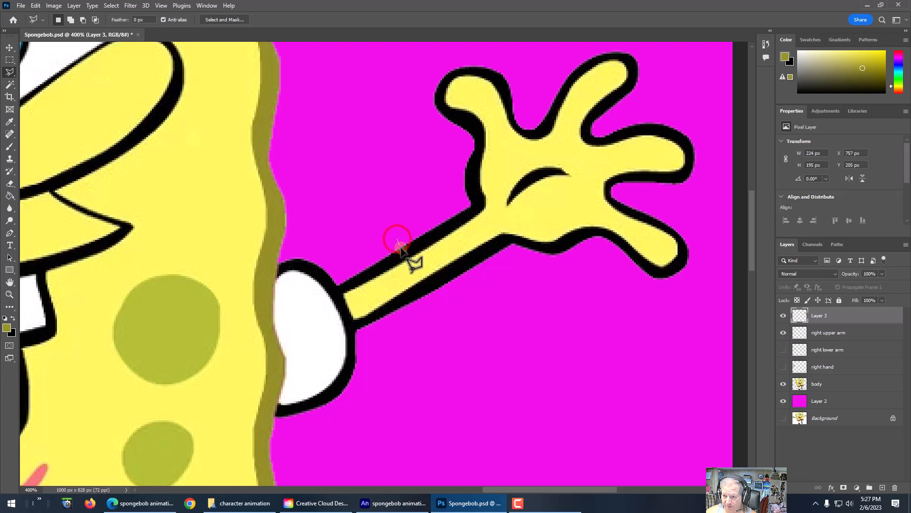
left_click(432, 297)
left_click(489, 278)
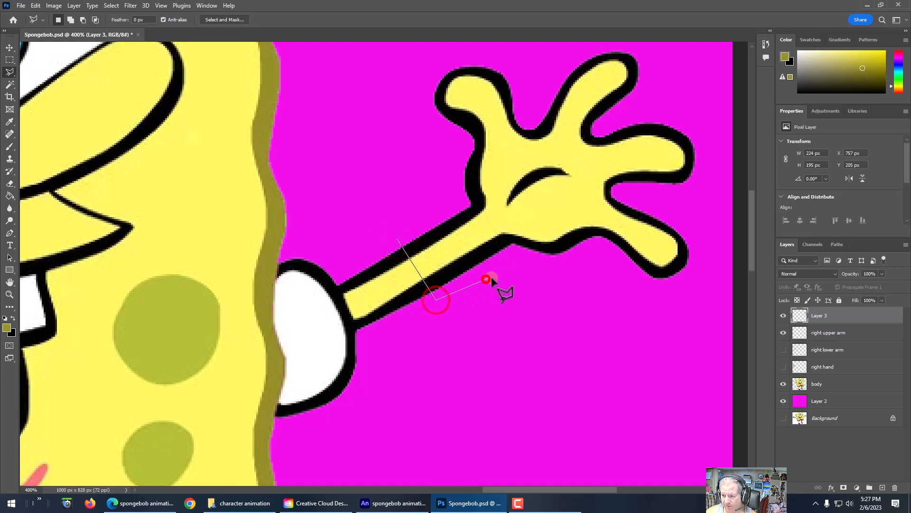
left_click(554, 271)
left_click(595, 265)
left_click(659, 291)
left_click(698, 277)
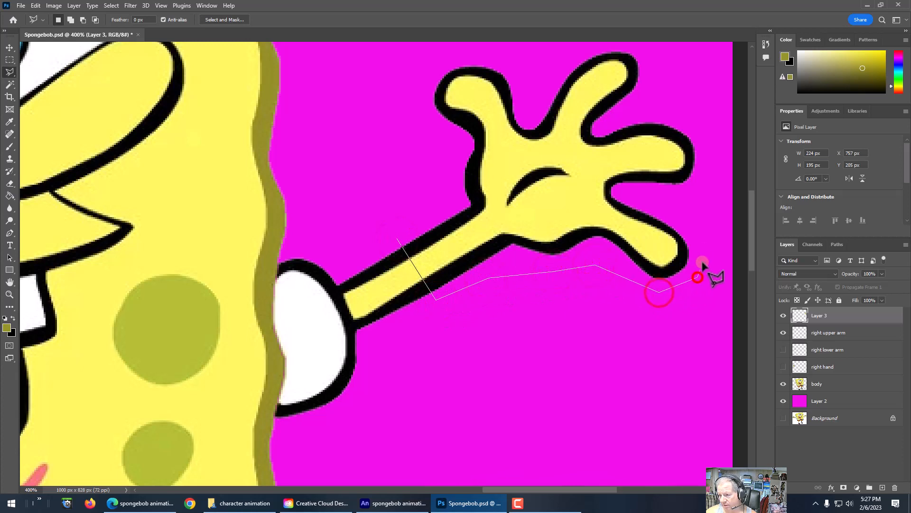
- Carry the lasso outline around the fingertips of the left hand and back down to the forearm, closing the forearm-and-hand selection
left_click(707, 206)
left_click(710, 132)
left_click(688, 83)
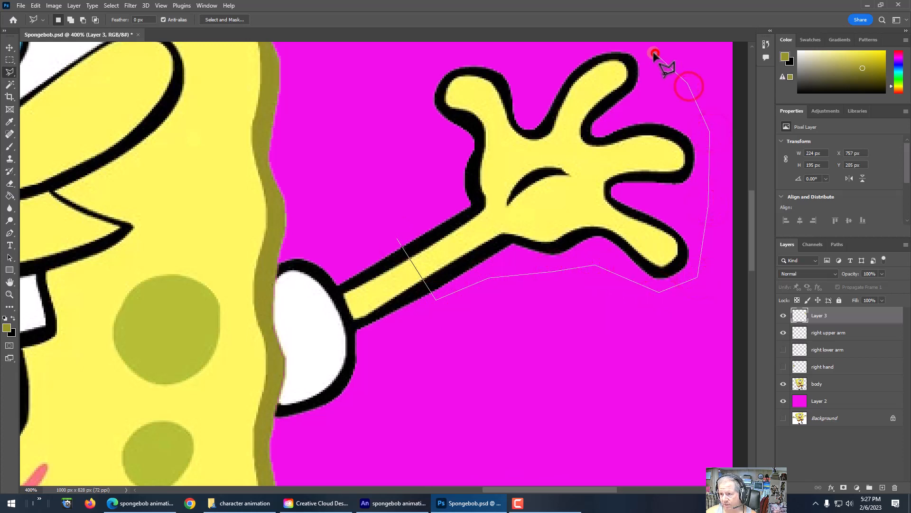
left_click(655, 53)
left_click(496, 49)
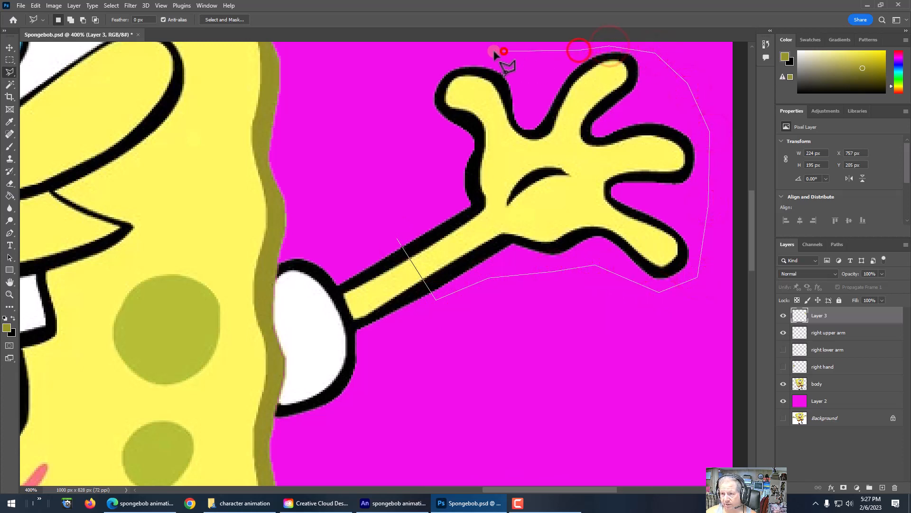
left_click(444, 55)
left_click(404, 89)
left_click(401, 164)
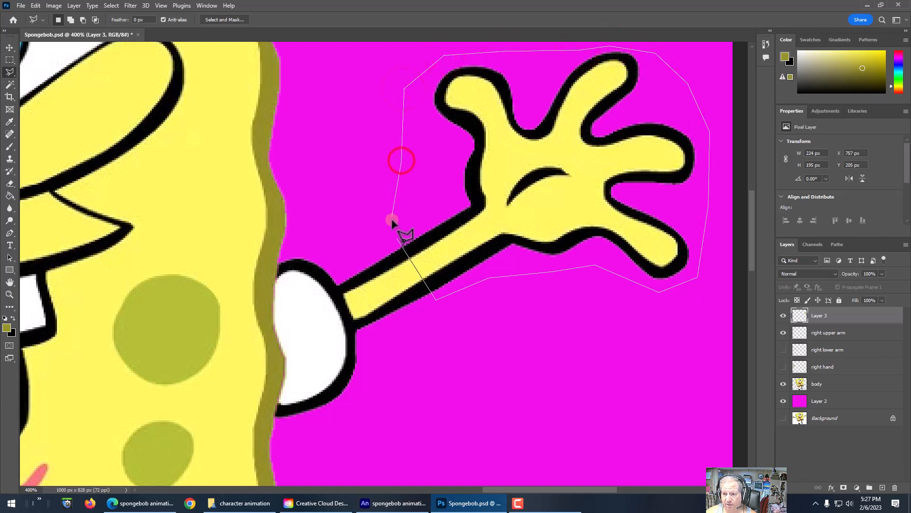
left_click(397, 239)
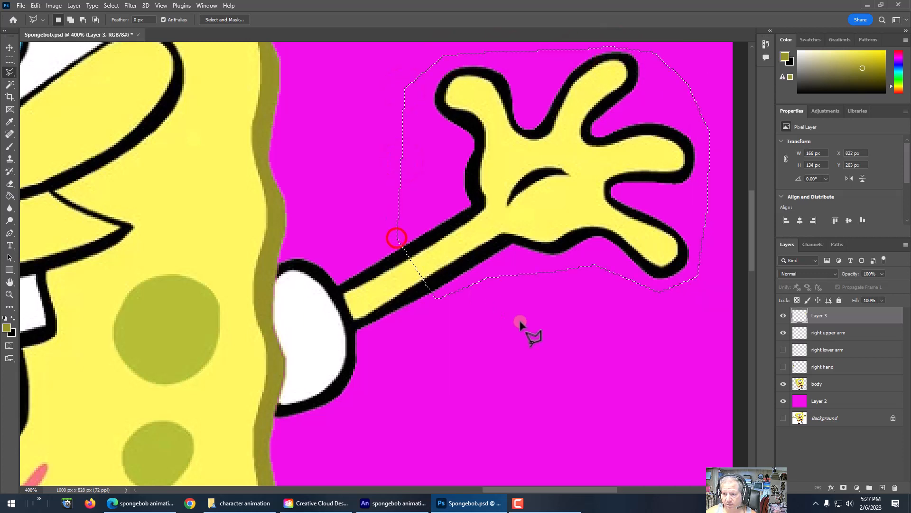
- Cut the selected left forearm and hand from Layer 3 and paste them in place on a new layer above it
left_click(33, 7)
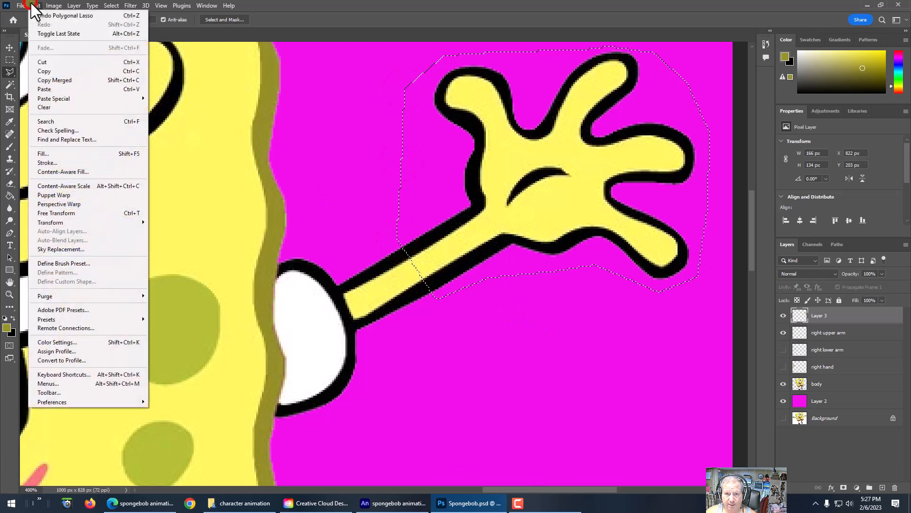
left_click(48, 59)
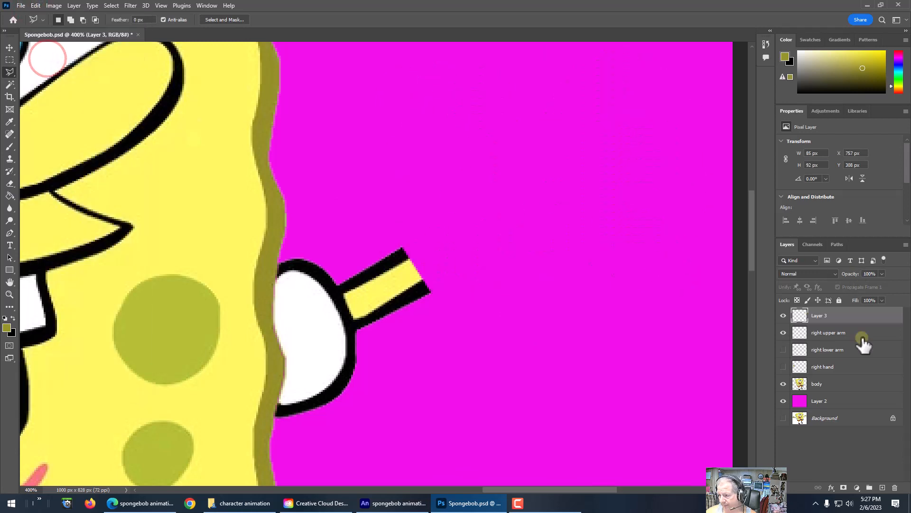
left_click(882, 487)
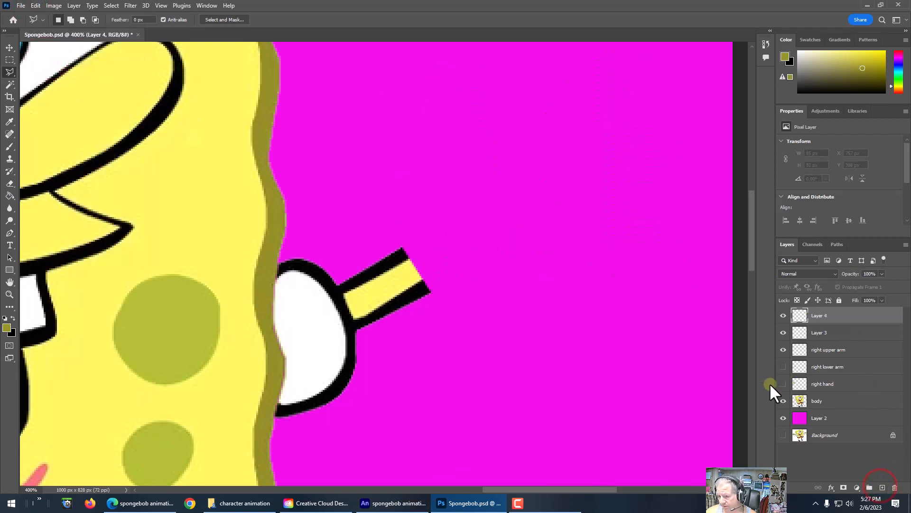
left_click(35, 5)
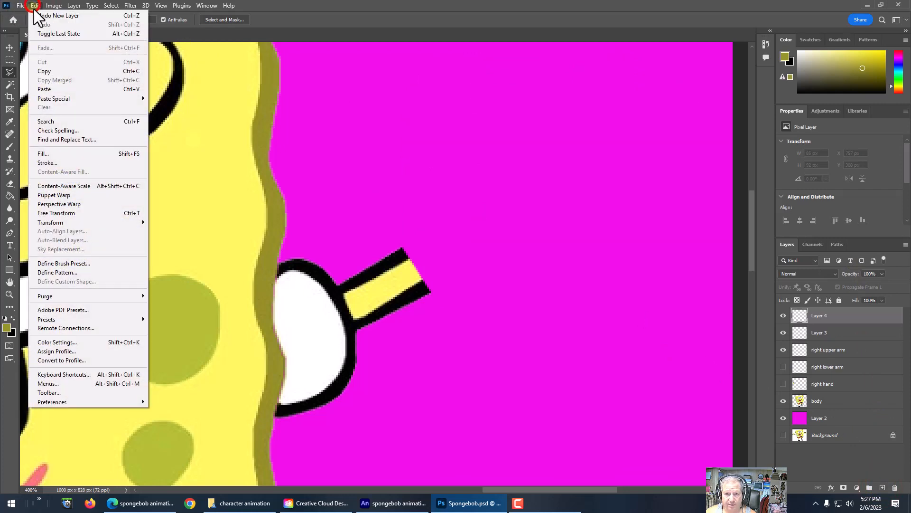
mouse_move(61, 95)
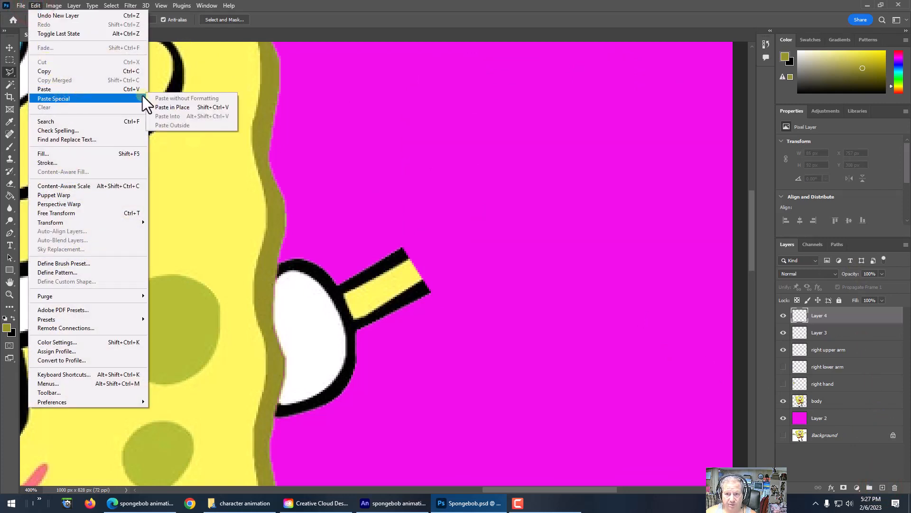
left_click(203, 107)
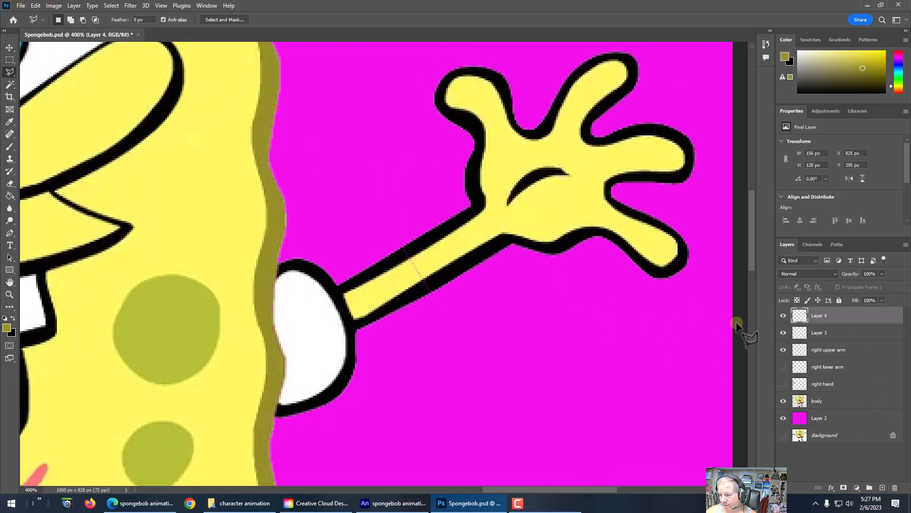
left_click(457, 195)
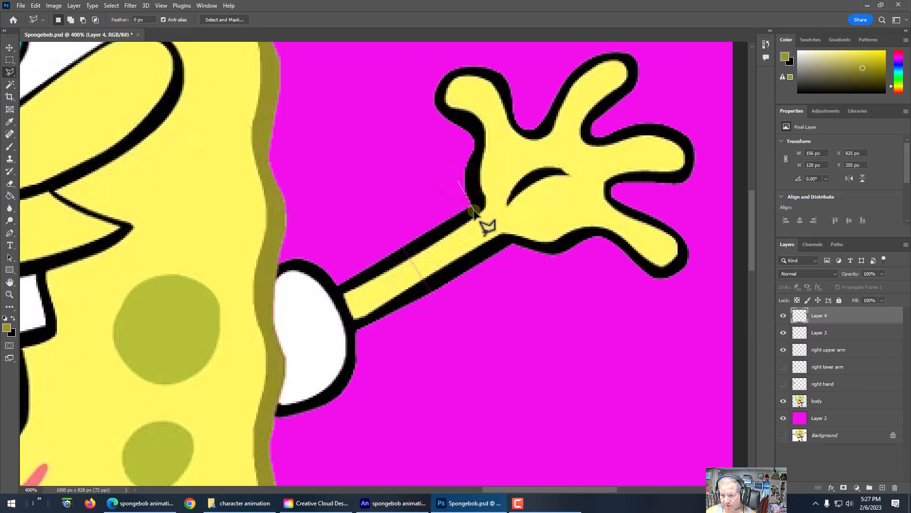
left_click(466, 204)
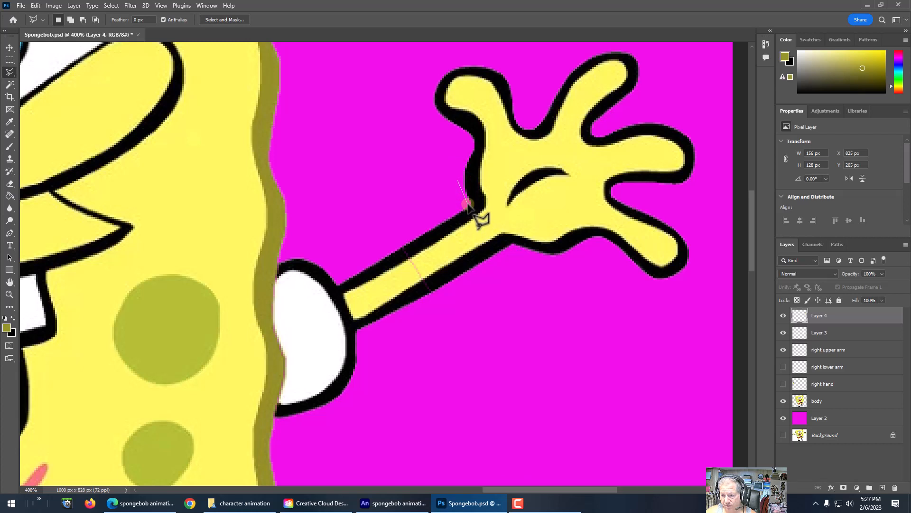
left_click(512, 246)
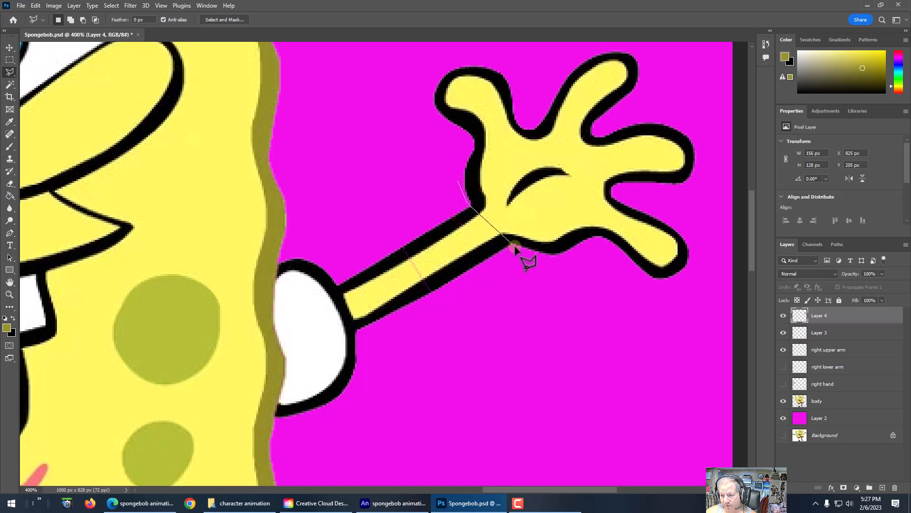
left_click(560, 290)
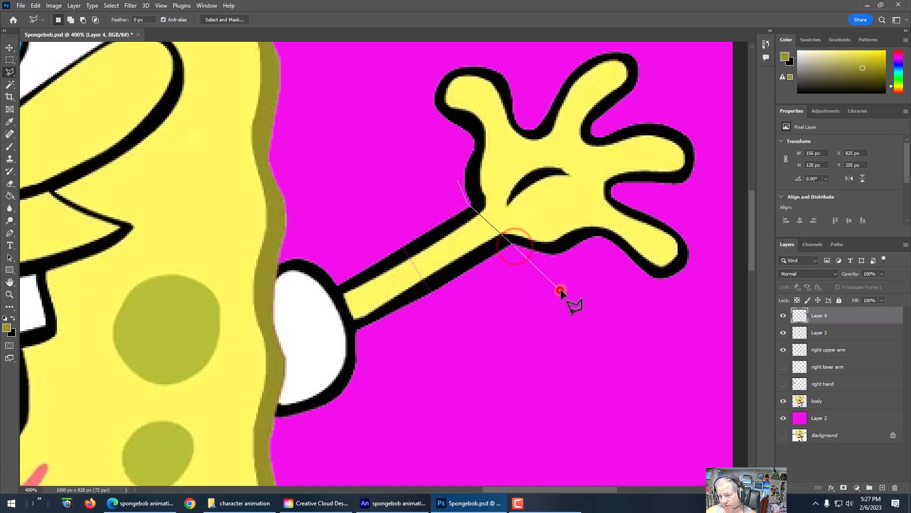
left_click(666, 292)
left_click(703, 243)
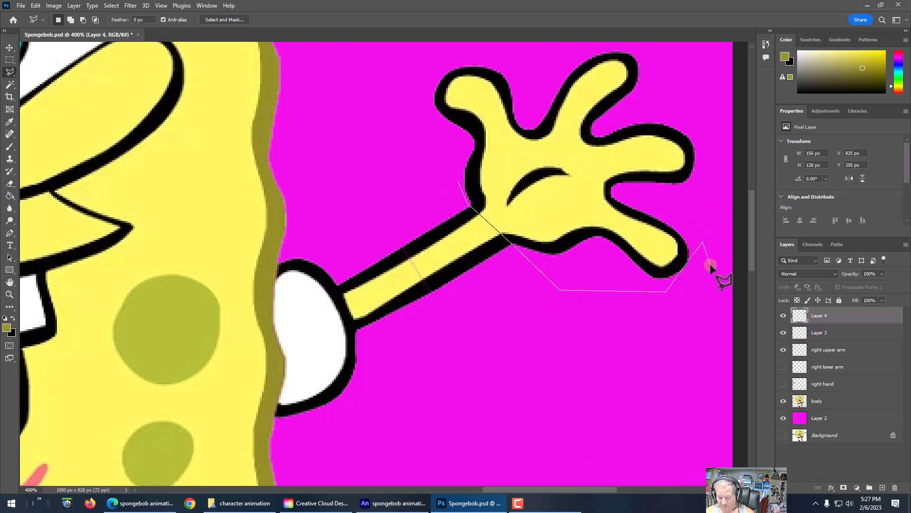
key("ctrl+z")
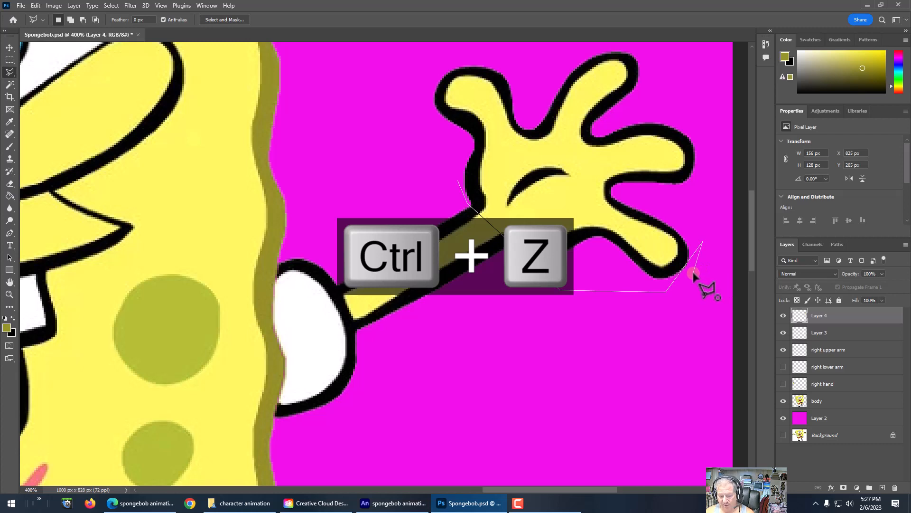
key("Escape")
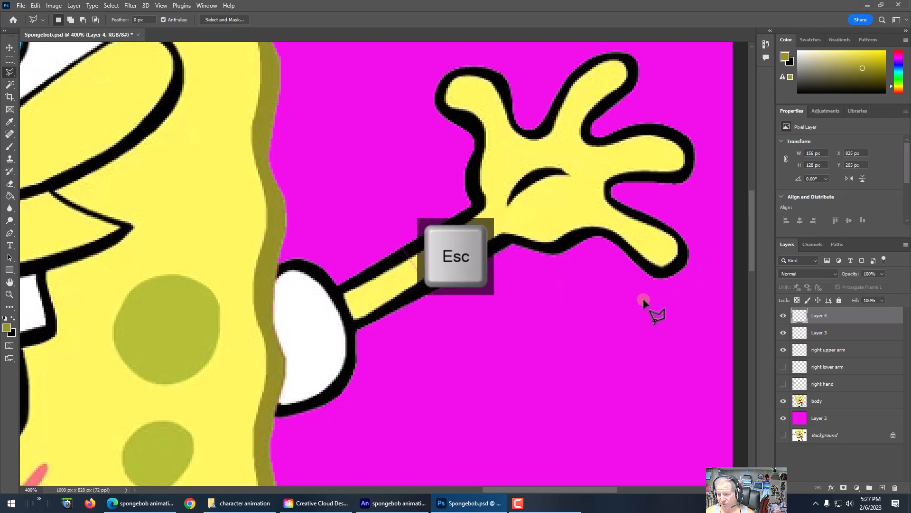
- Start a polygonal lasso selection across the left wrist and follow the underside of the hand around the tip of the lowest finger
left_click(435, 191)
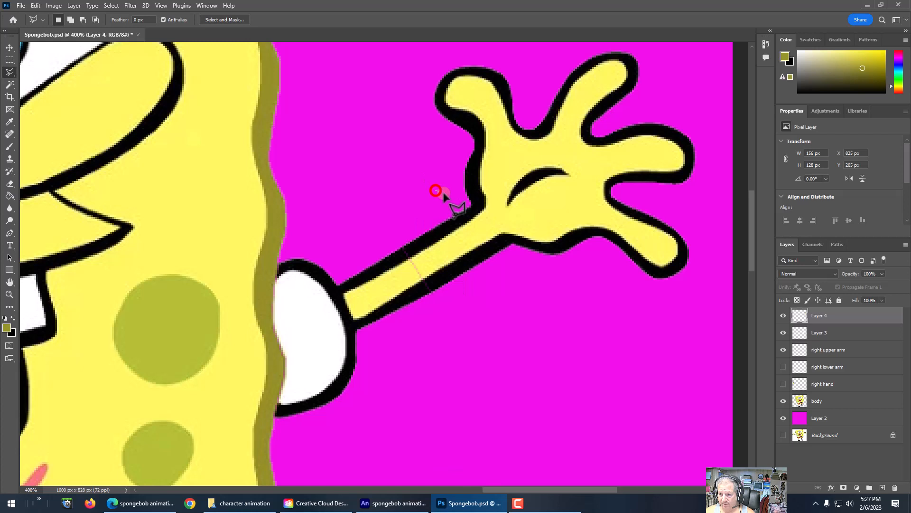
left_click(468, 204)
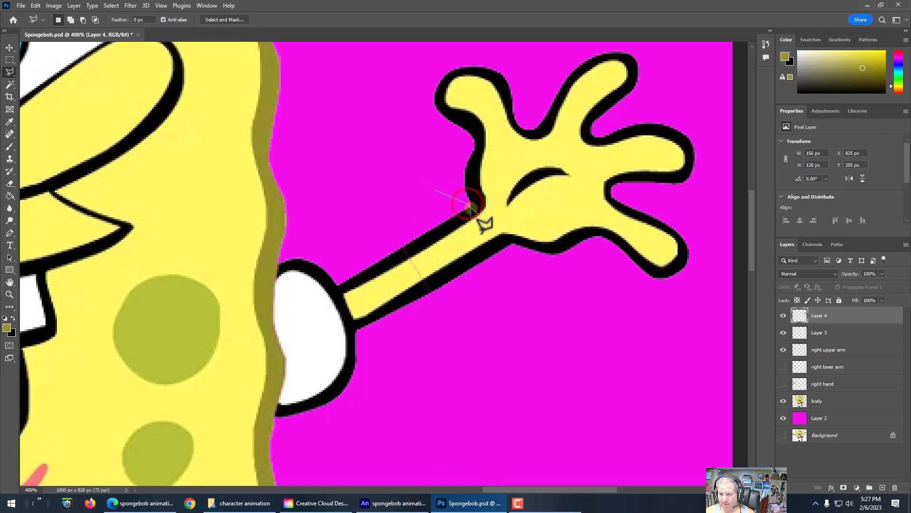
left_click(513, 246)
left_click(545, 264)
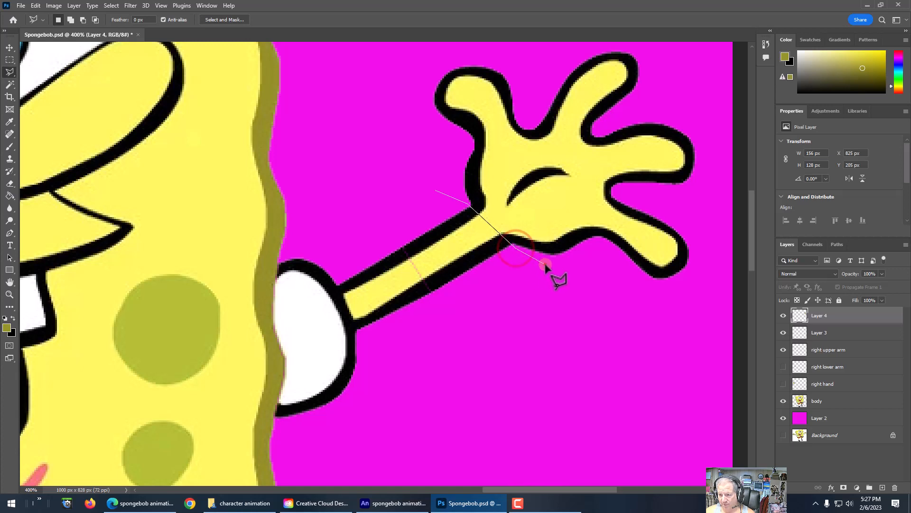
left_click(584, 261)
left_click(601, 250)
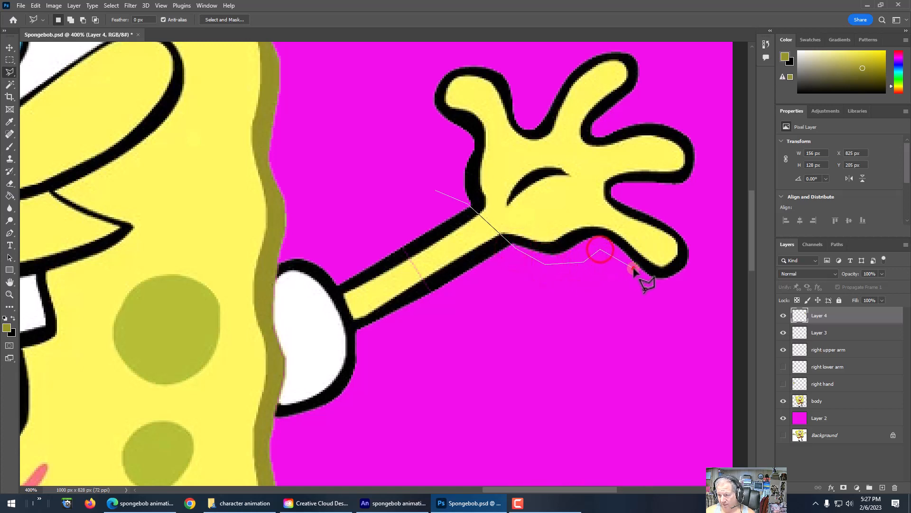
left_click(634, 270)
left_click(649, 287)
left_click(685, 292)
left_click(697, 270)
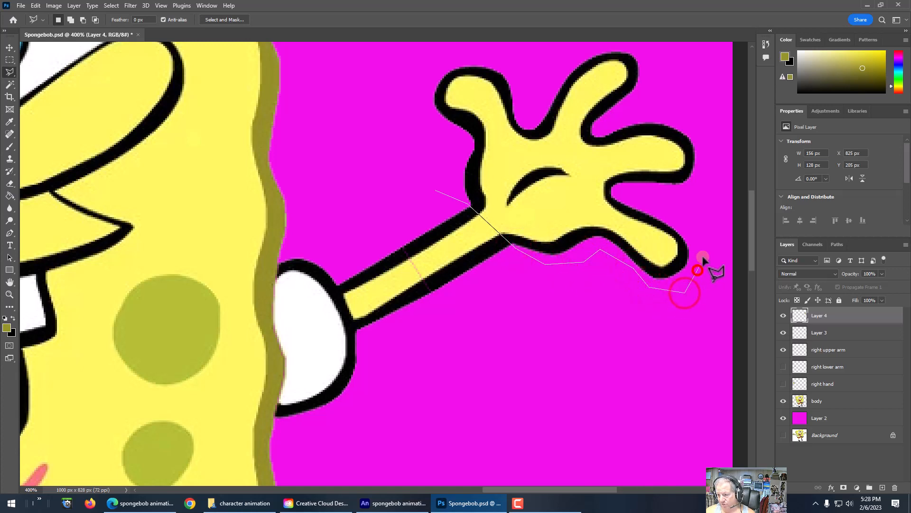
- Continue the lasso outline around the remaining fingertips and back to the wrist, closing the left hand selection
left_click(706, 204)
left_click(709, 139)
left_click(687, 70)
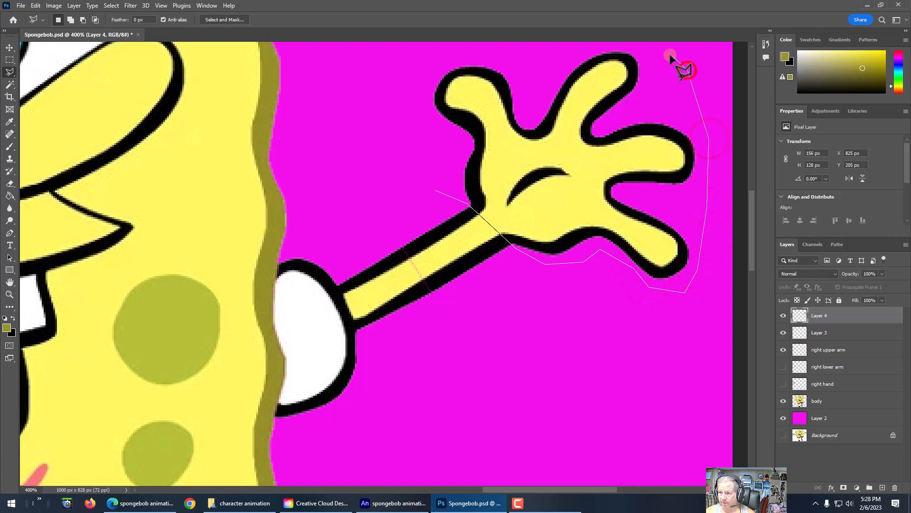
left_click(657, 48)
left_click(597, 47)
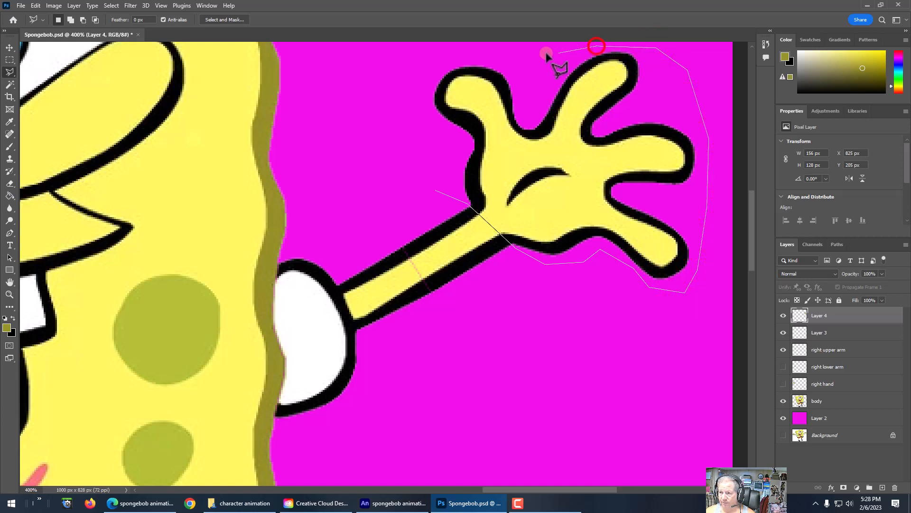
left_click(527, 51)
left_click(454, 51)
left_click(419, 81)
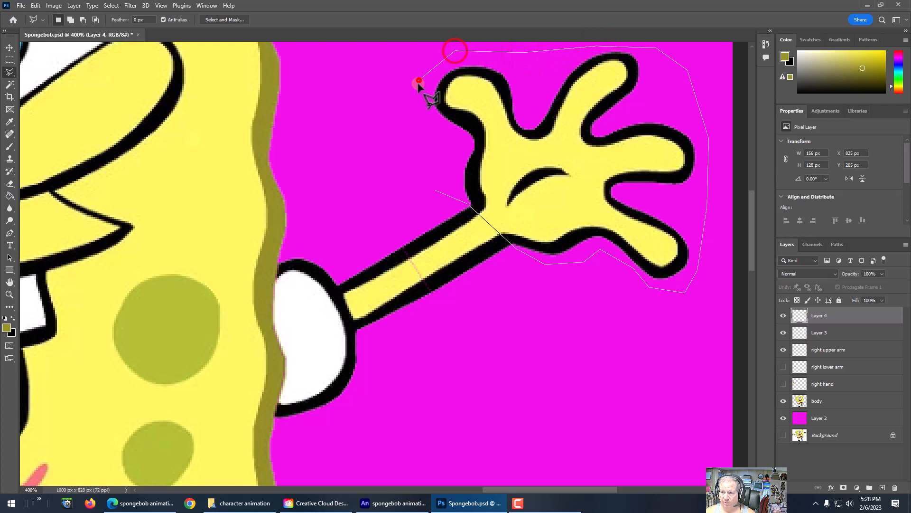
left_click(413, 119)
left_click(434, 192)
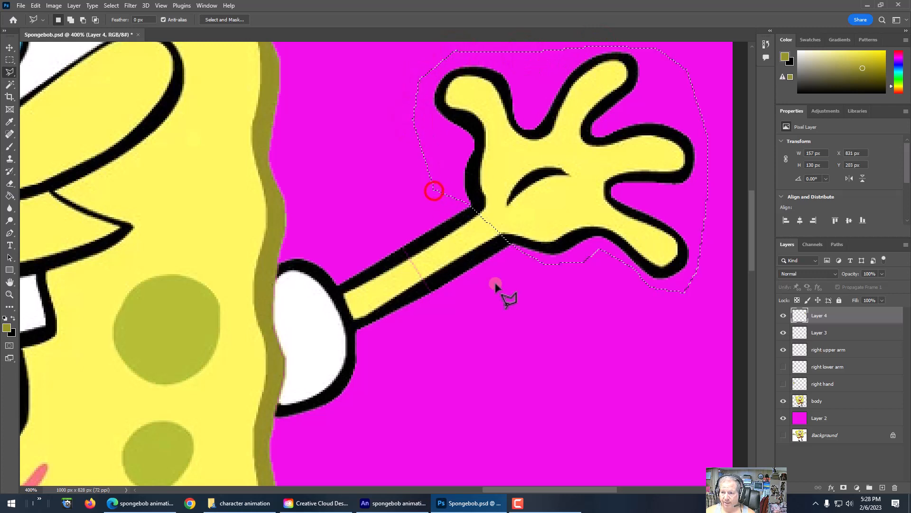
- Cut the selected left hand from Layer 4 and paste it in place on a new layer above it
left_click(36, 6)
left_click(47, 62)
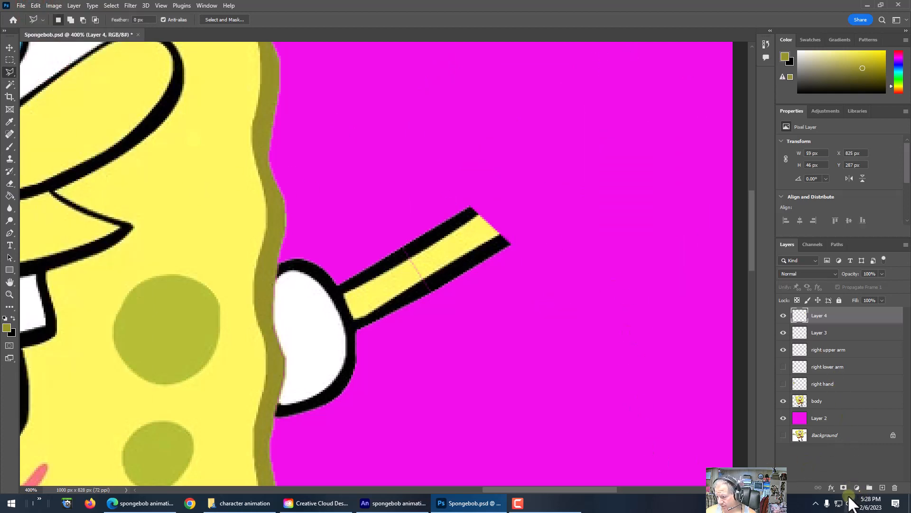
left_click(883, 488)
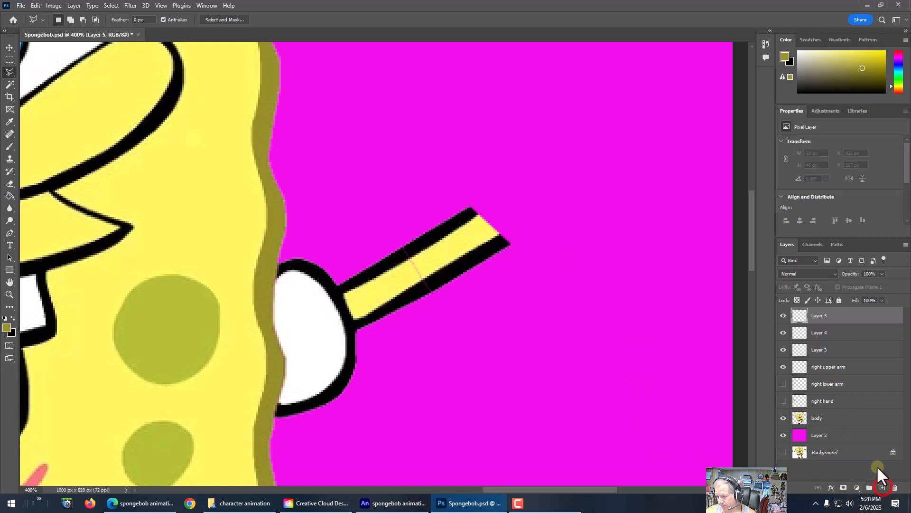
left_click(35, 5)
mouse_move(53, 97)
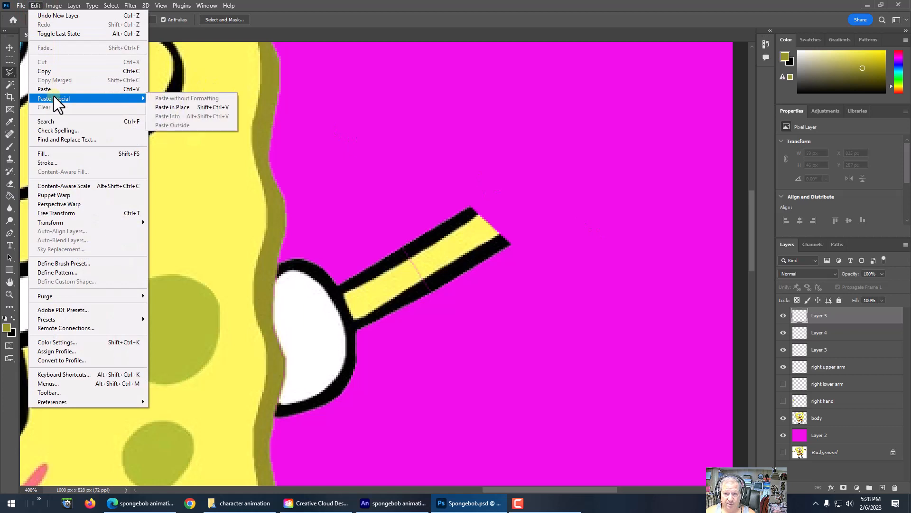
left_click(177, 106)
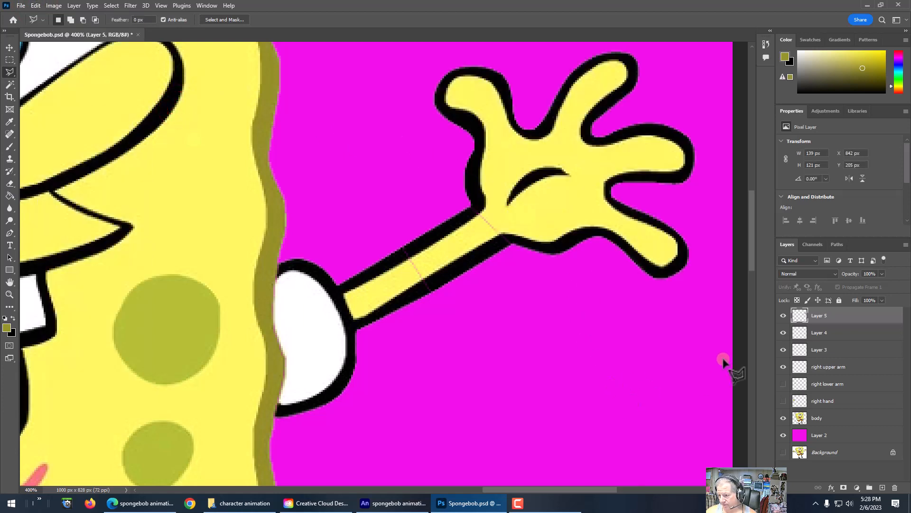
- Toggle Layer 3's visibility to identify its arm part, and rename the layer "left upper arm"
left_click(783, 350)
left_click(783, 350)
double_click(820, 350)
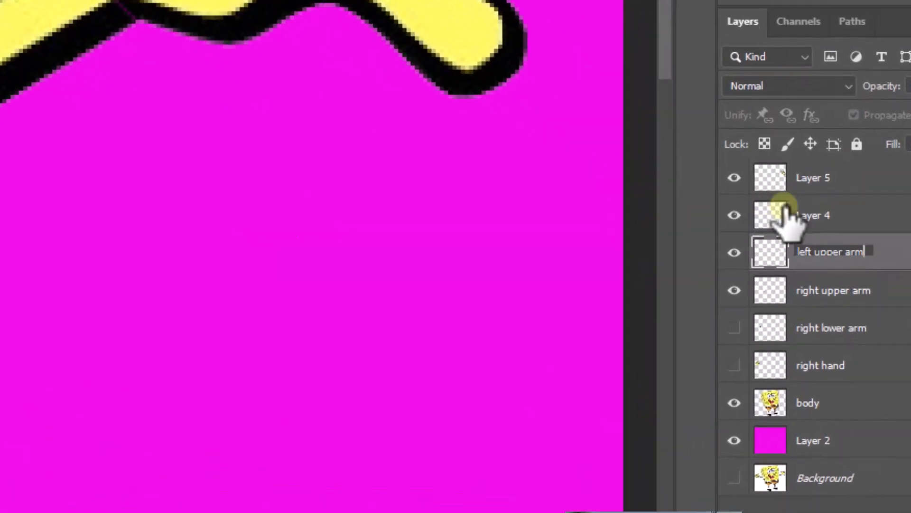
key("Return")
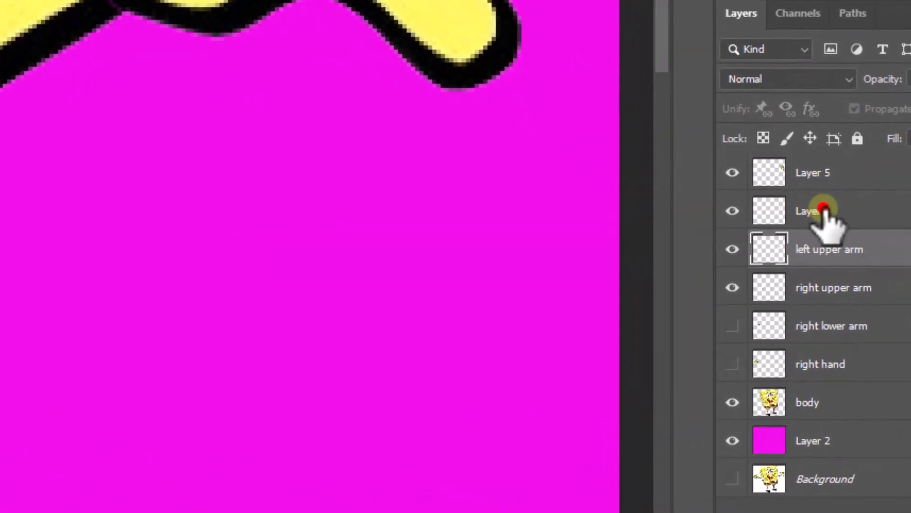
- Toggle Layer 4's visibility to identify its arm part, and rename the layer "left lower arm"
double_click(820, 214)
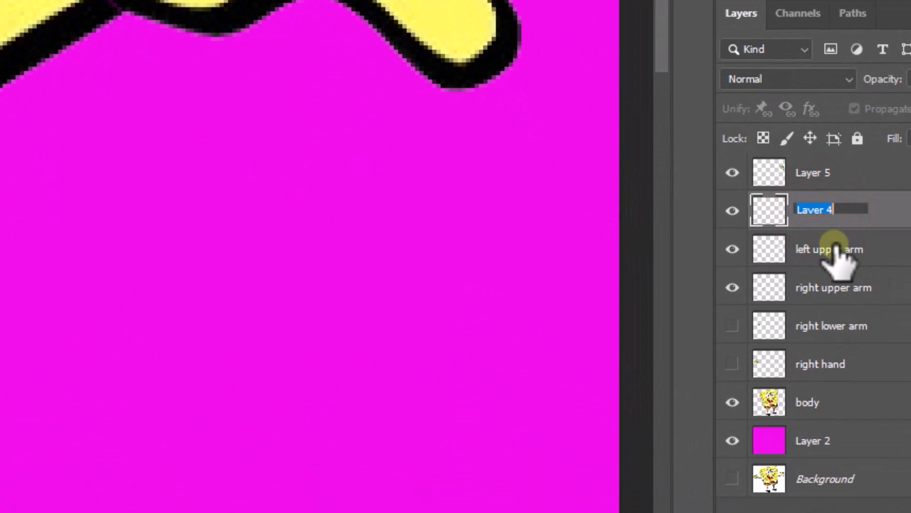
left_click(735, 213)
left_click(735, 213)
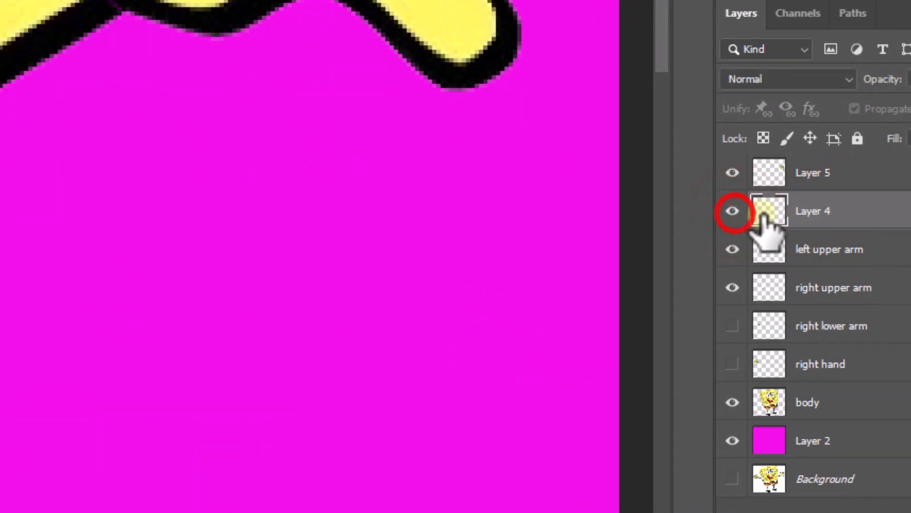
double_click(820, 209)
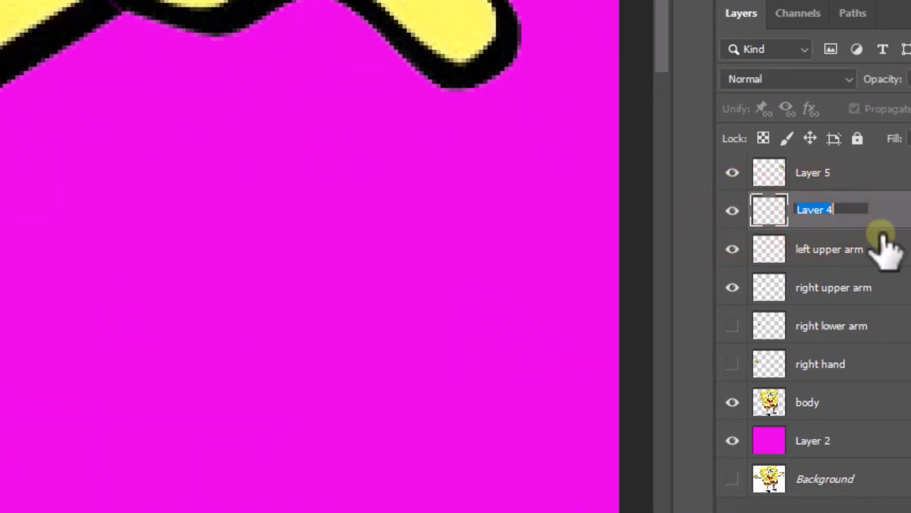
type("left lowe")
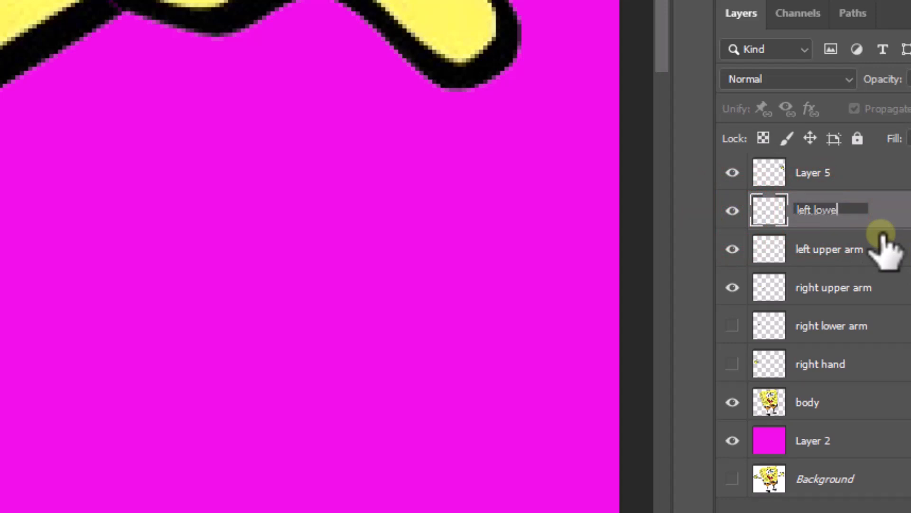
type("r arm")
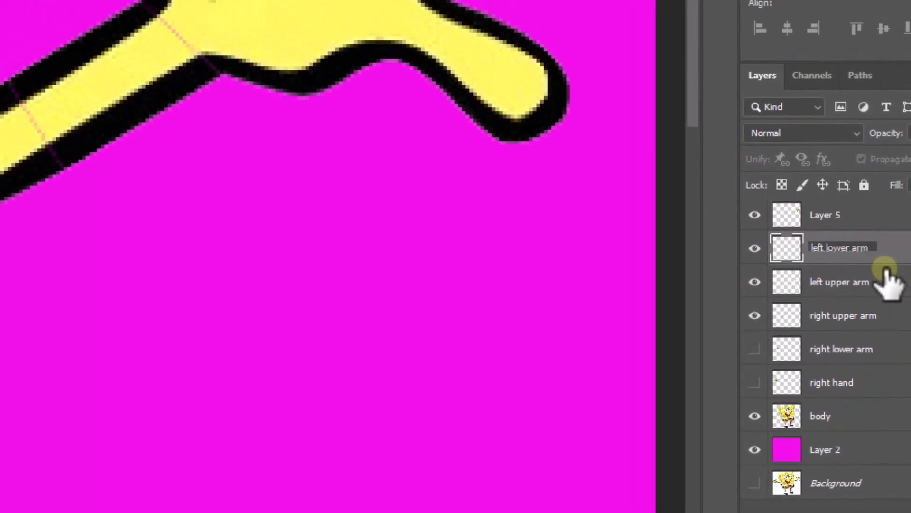
- Toggle Layer 5's visibility to identify its part, and rename the layer "left hand"
left_click(755, 215)
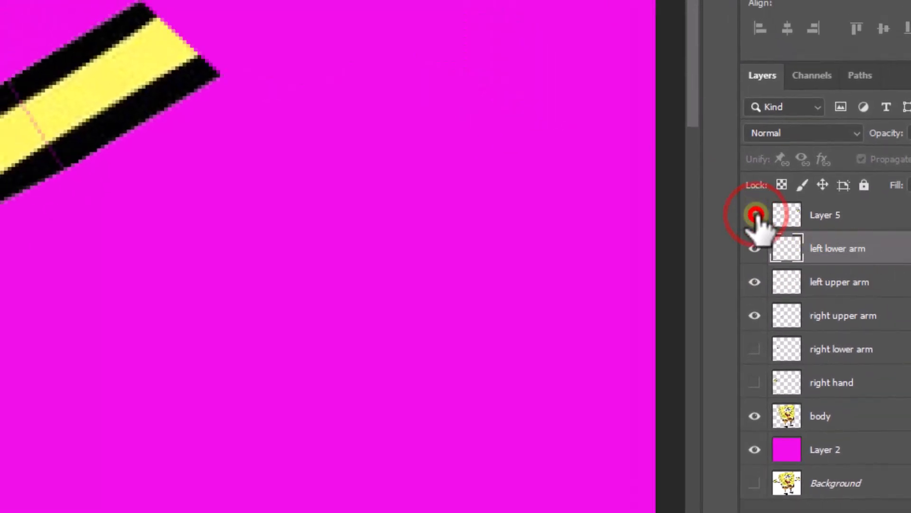
left_click(755, 215)
double_click(824, 215)
type("left hand")
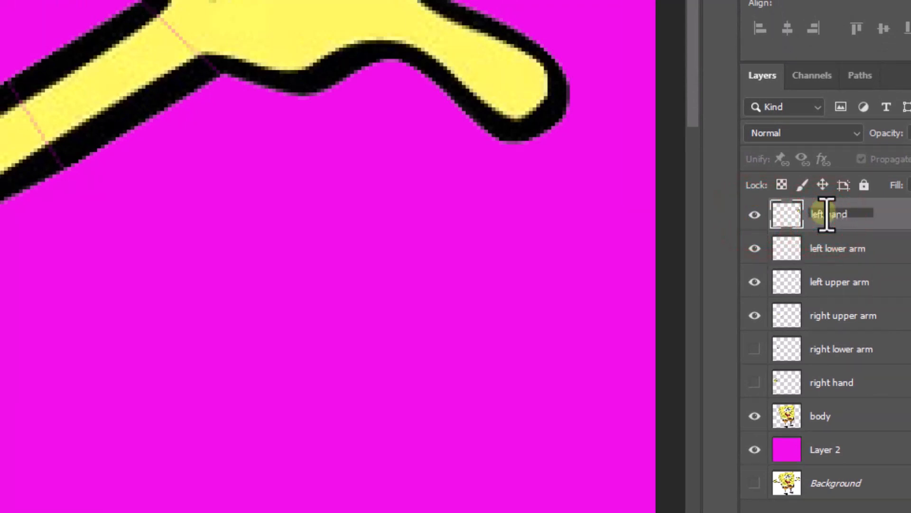
key("Return")
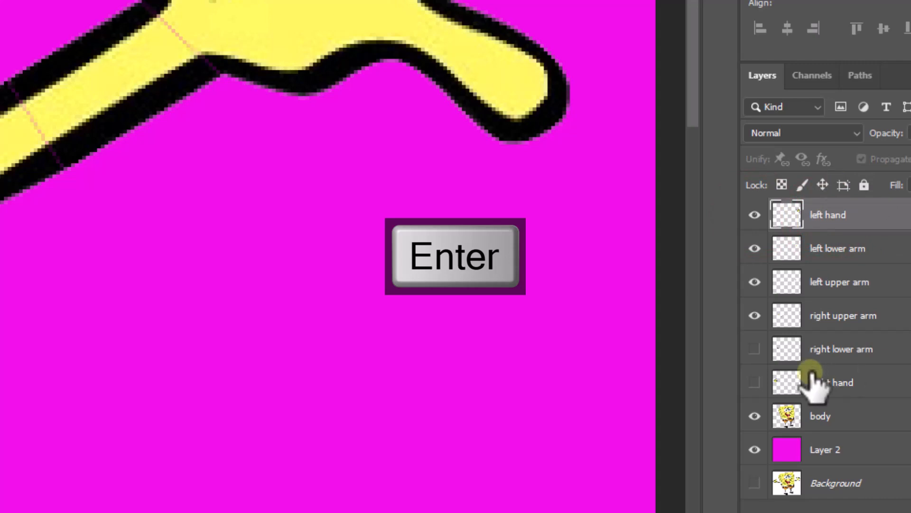
- Make the hidden right lower arm and right hand layers visible again
left_click(755, 349)
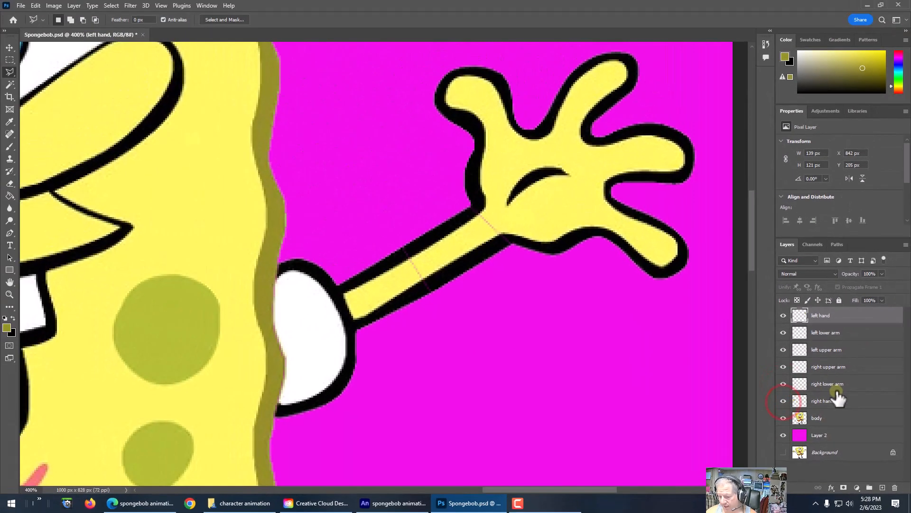
key("ctrl+minus")
key("ctrl+minus")
key("ctrl+minus")
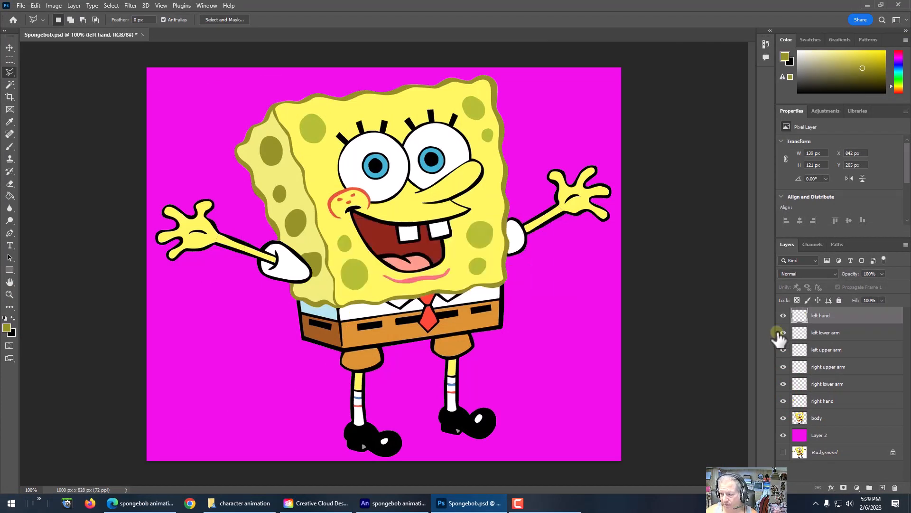
- Toggle each layer off and on, from left hand down to Layer 2, to check which part it holds
left_click(784, 315)
left_click(783, 315)
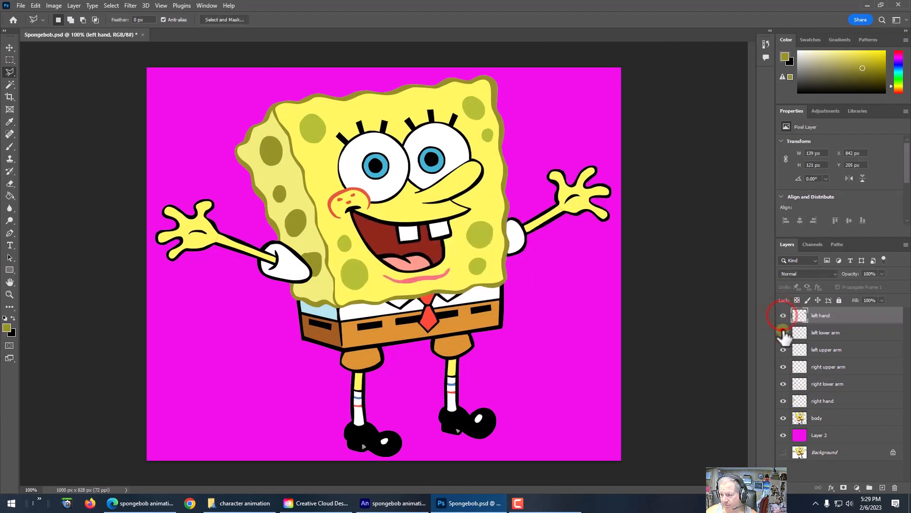
left_click(784, 333)
left_click(783, 333)
left_click(784, 350)
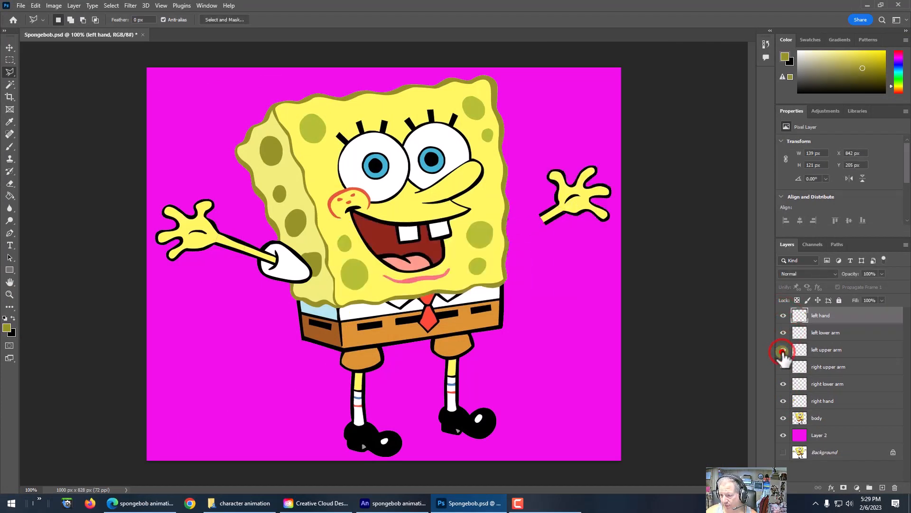
left_click(783, 350)
left_click(783, 367)
left_click(784, 367)
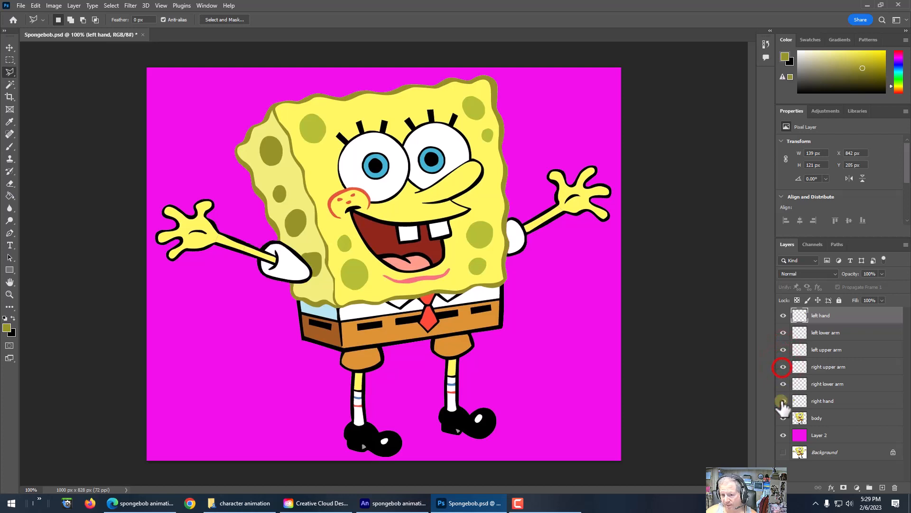
left_click(783, 384)
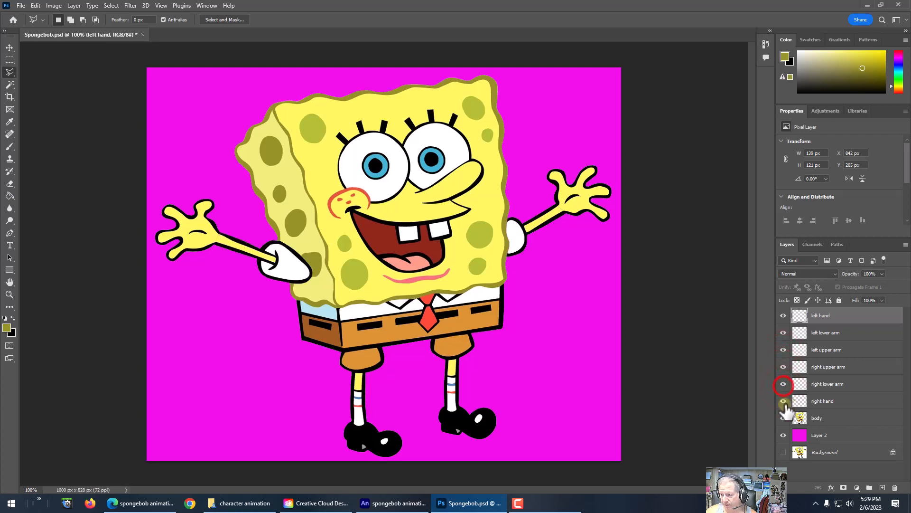
left_click(783, 401)
left_click(783, 401)
left_click(783, 418)
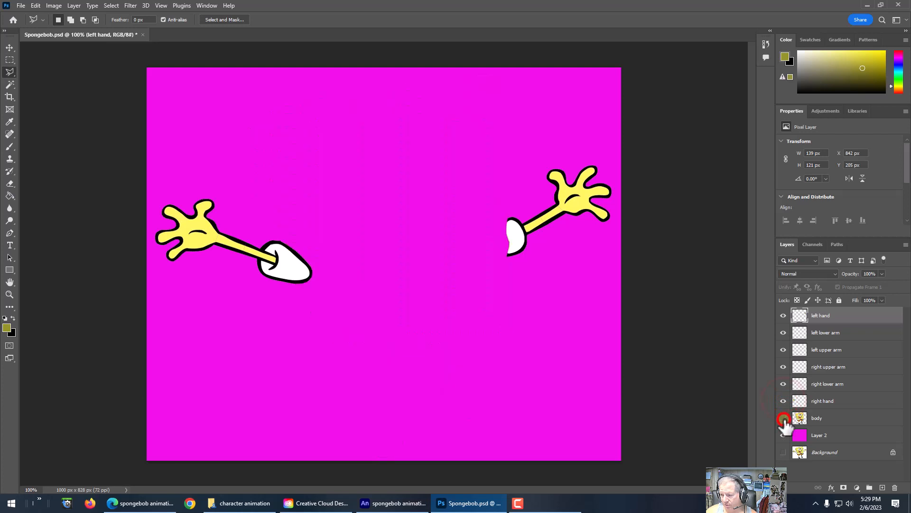
left_click(784, 418)
left_click(783, 435)
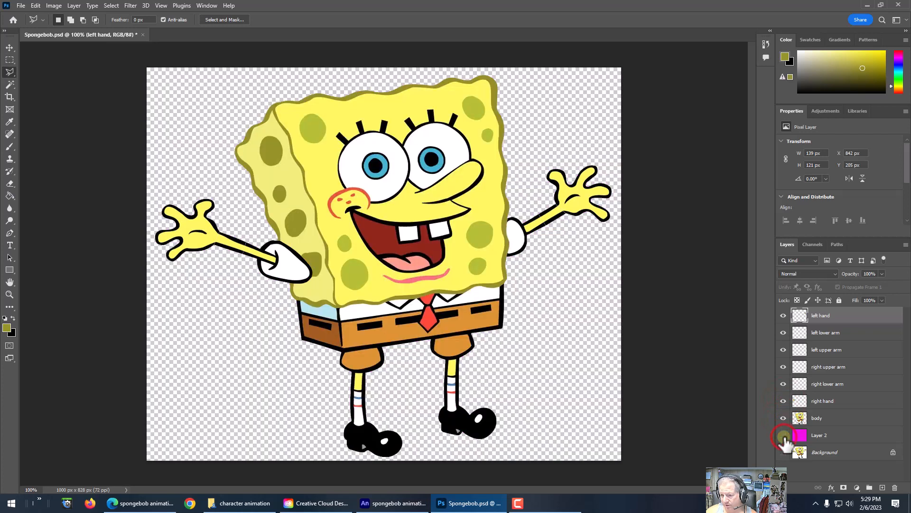
left_click(783, 435)
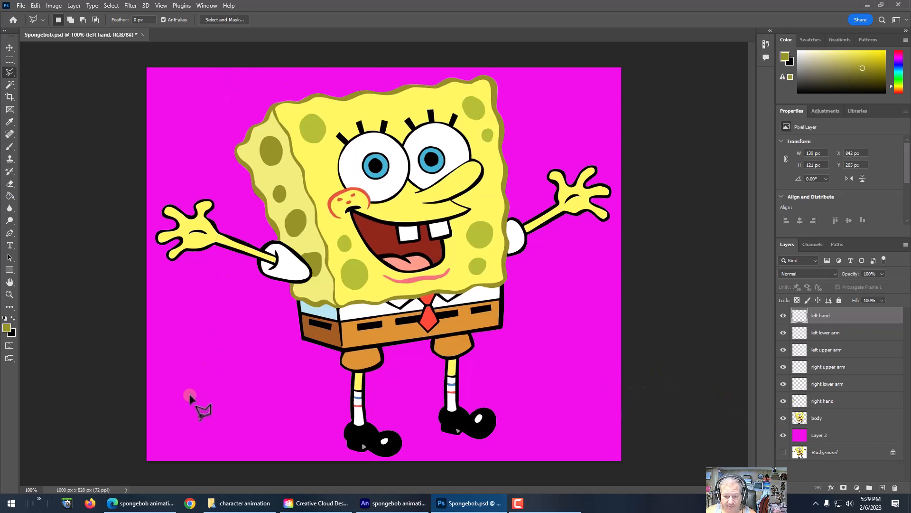
- Save Spongebob.psd and open Spongebob - Copy.psd from the character animation folder
left_click(27, 6)
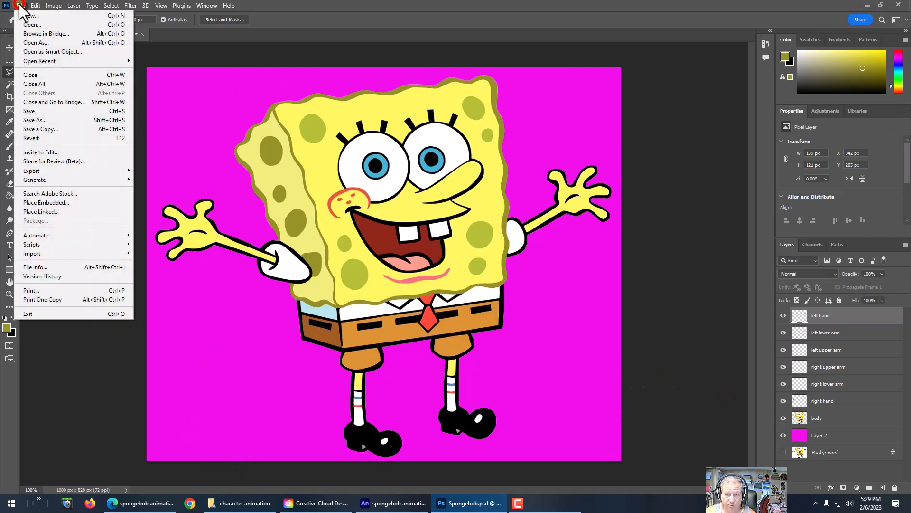
left_click(34, 110)
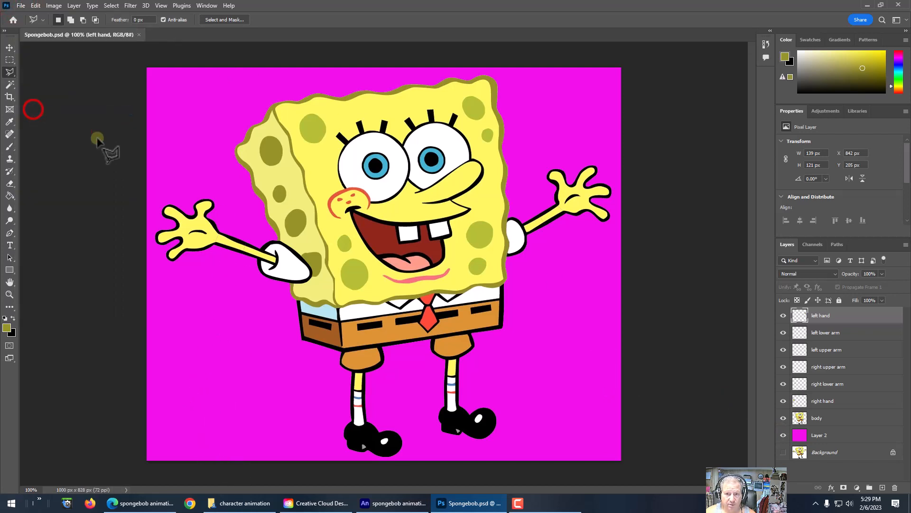
left_click(238, 507)
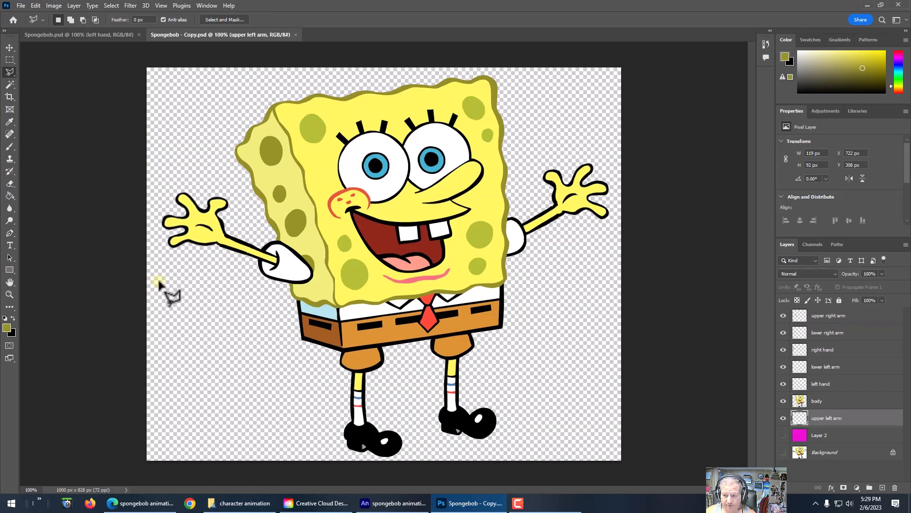
- Hide the body layer in the copy and examine the shoulder end of the upper left arm
left_click(783, 401)
left_click(498, 224)
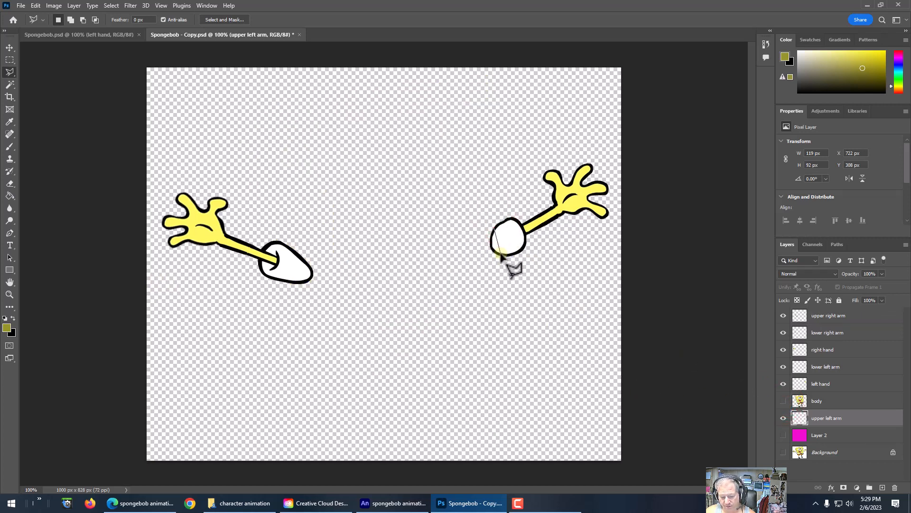
key("Escape")
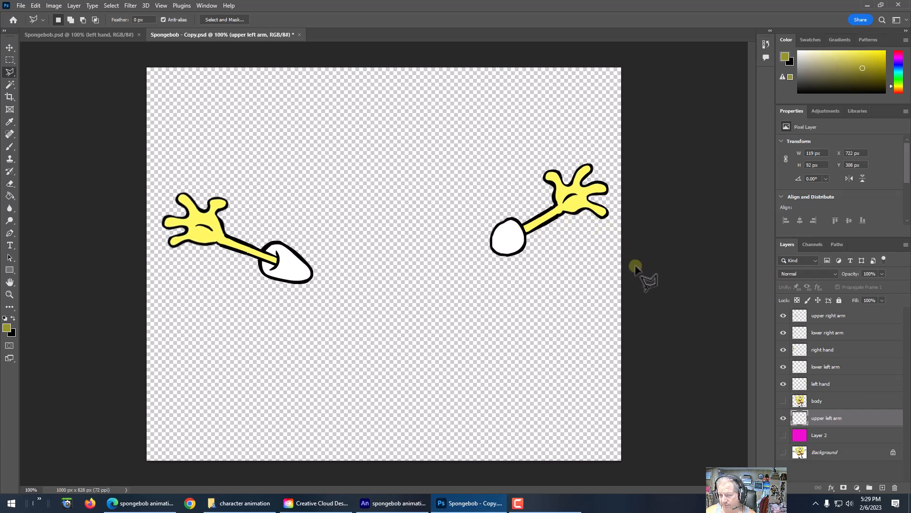
- Toggle the upper right arm layer's visibility in the copy to examine the elbow end of the lower right arm
left_click(783, 316)
left_click(784, 316)
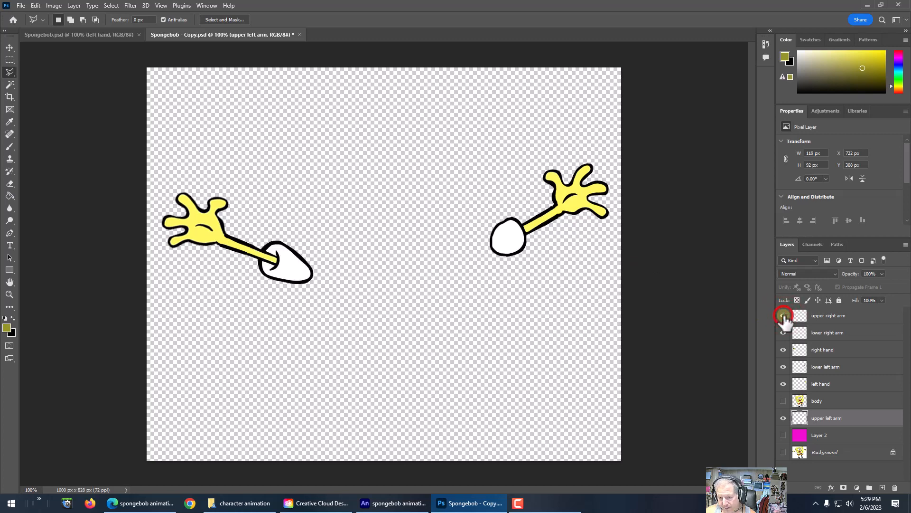
left_click(783, 316)
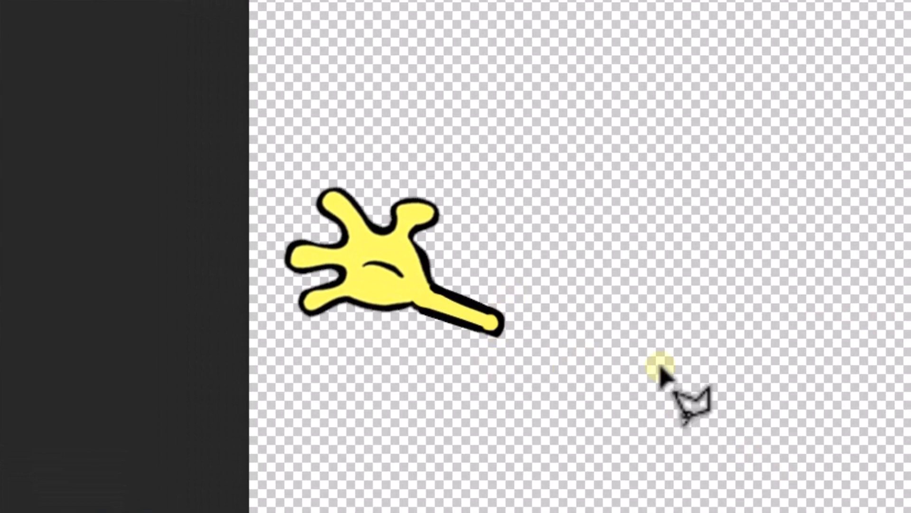
key("ctrl+equal")
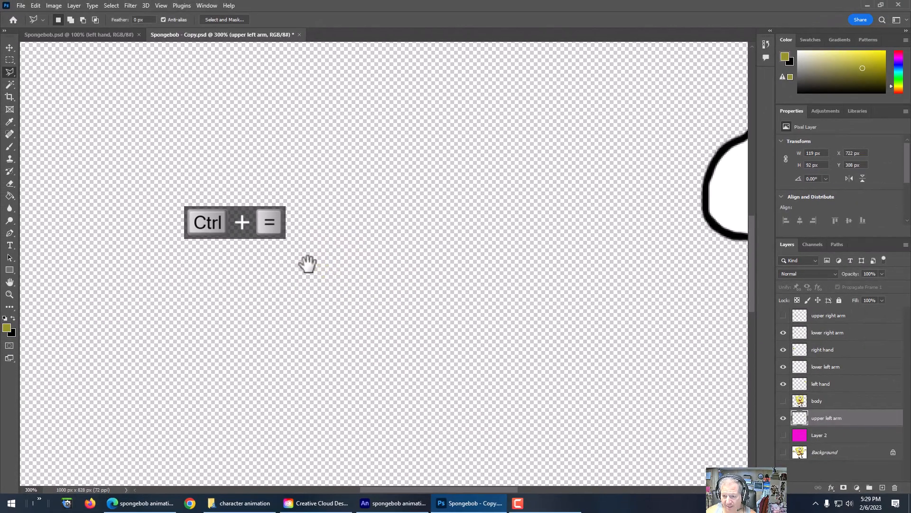
left_click_drag(233, 266, 617, 316)
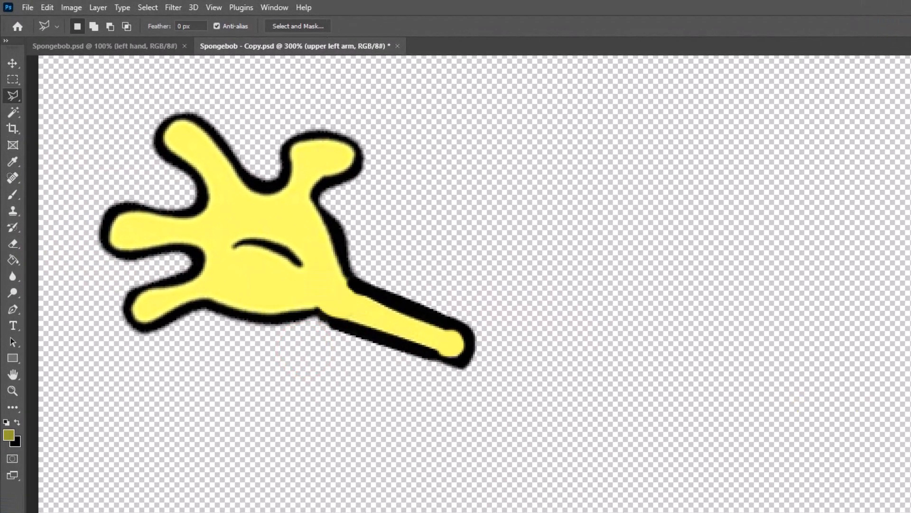
left_click(909, 427)
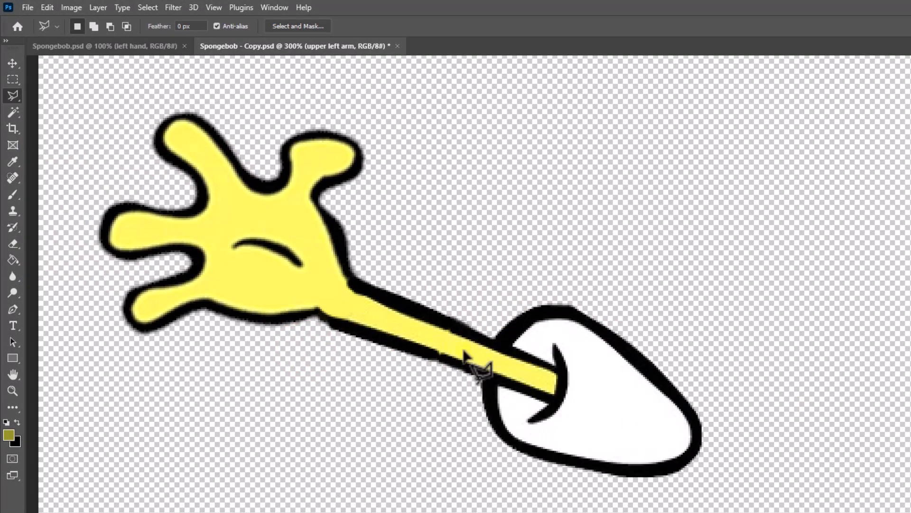
left_click(909, 427)
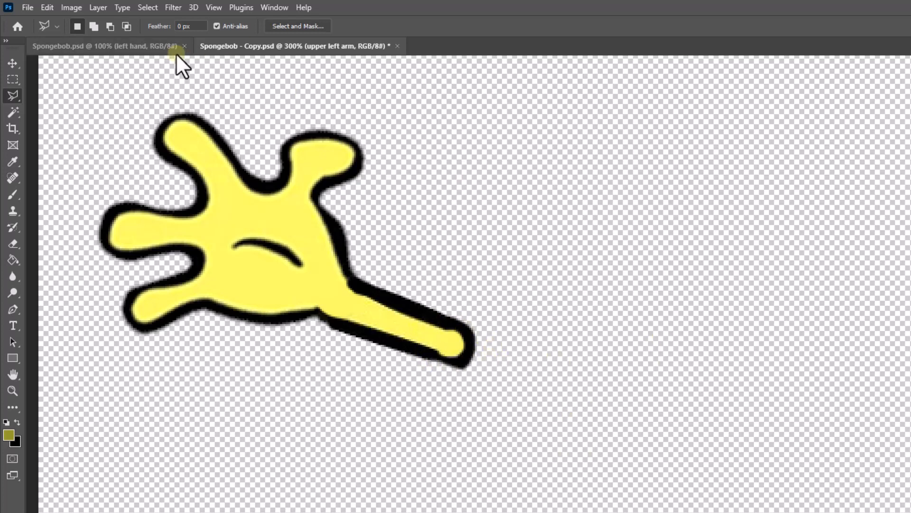
- Return to Spongebob.psd, hide the left hand layer and select the left lower arm layer
left_click(140, 43)
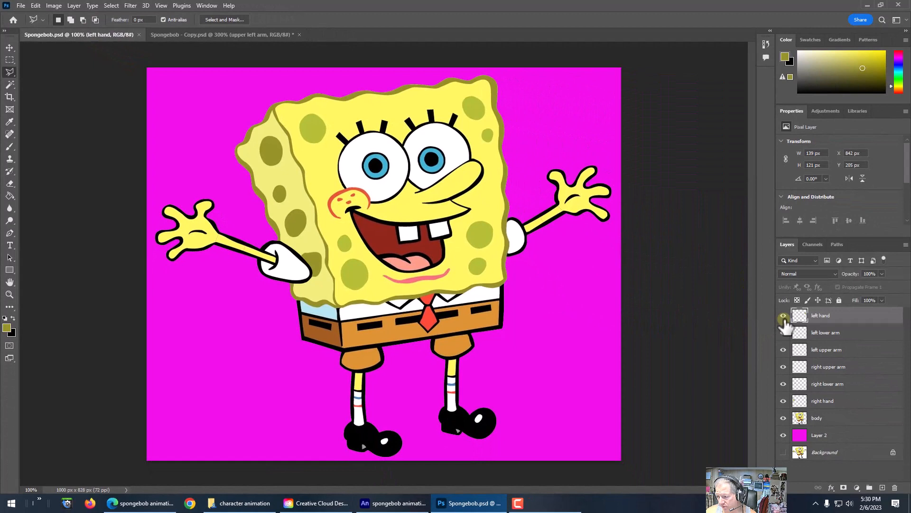
left_click(784, 315)
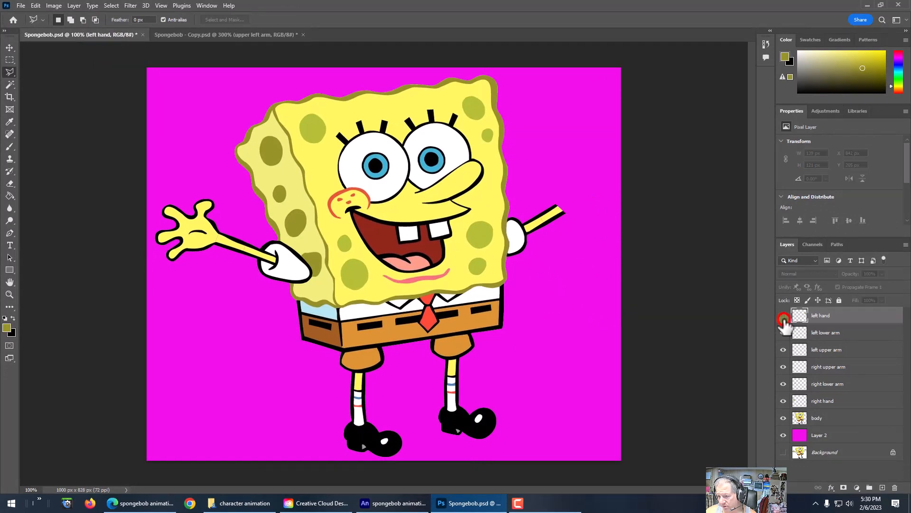
left_click(840, 333)
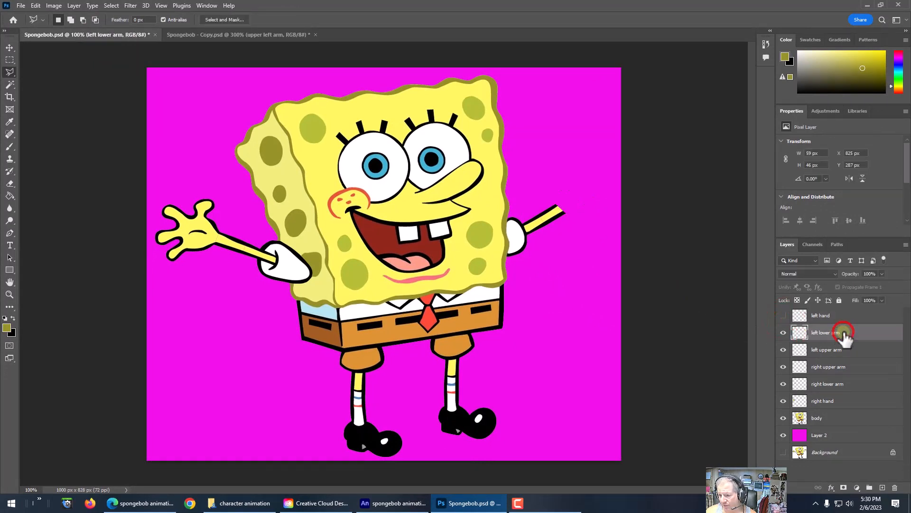
- Free-transform the left lower arm, moving its reference point to the elbow and rotating the arm clockwise around it
key("ctrl+t")
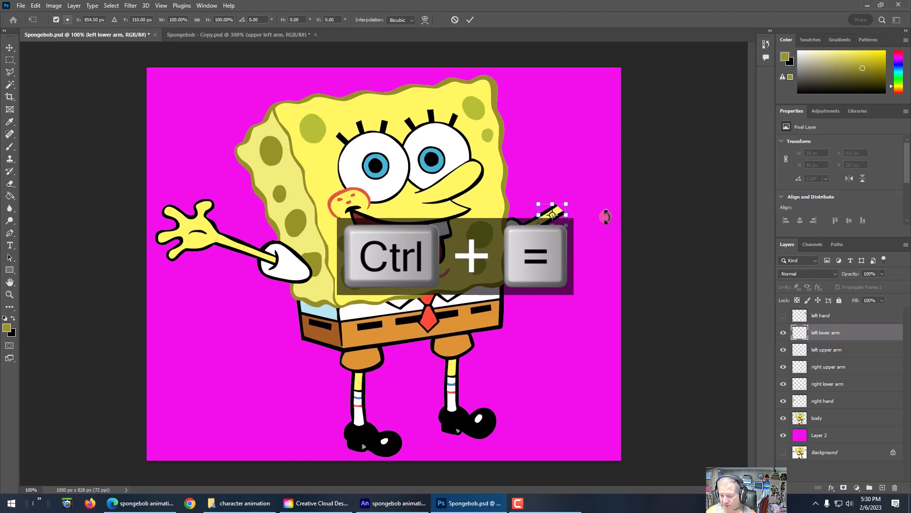
key("ctrl+equal")
left_click_drag(655, 284, 351, 316)
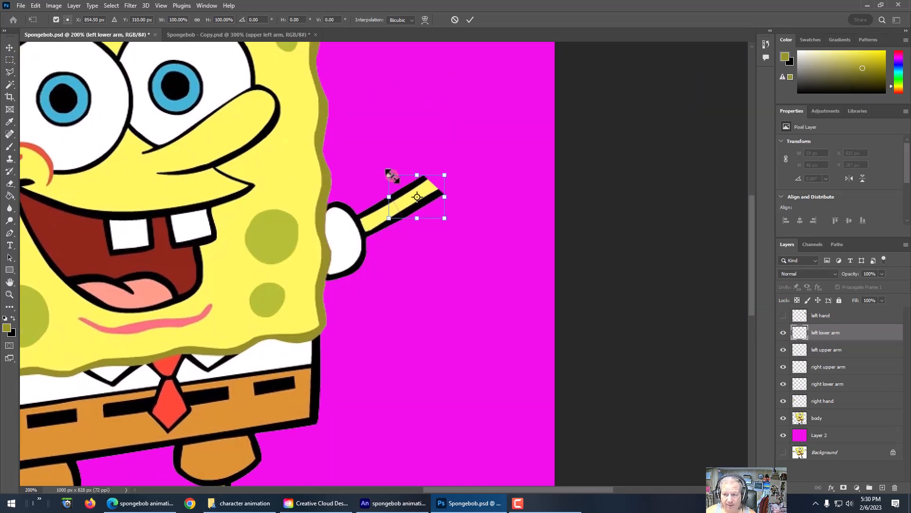
left_click_drag(419, 197, 400, 204)
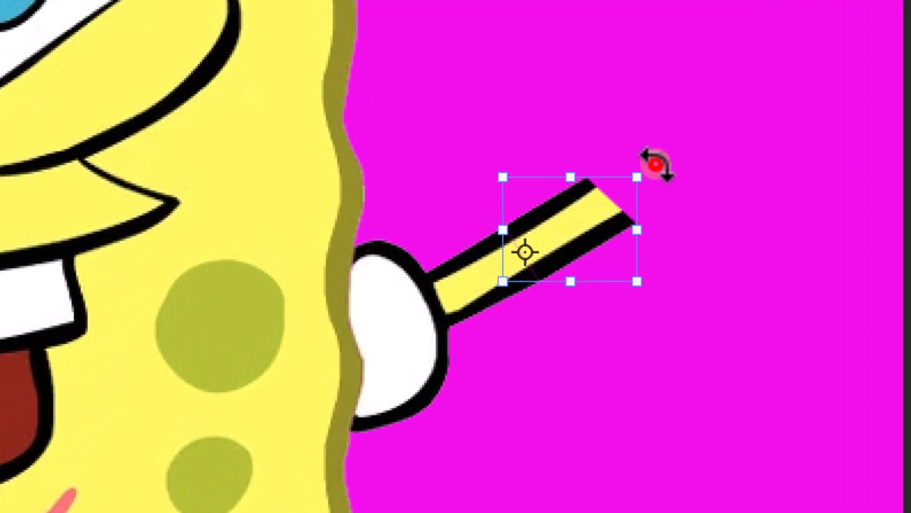
mouse_move(656, 164)
left_mouse_down()
mouse_move(702, 234)
mouse_move(704, 265)
left_mouse_up()
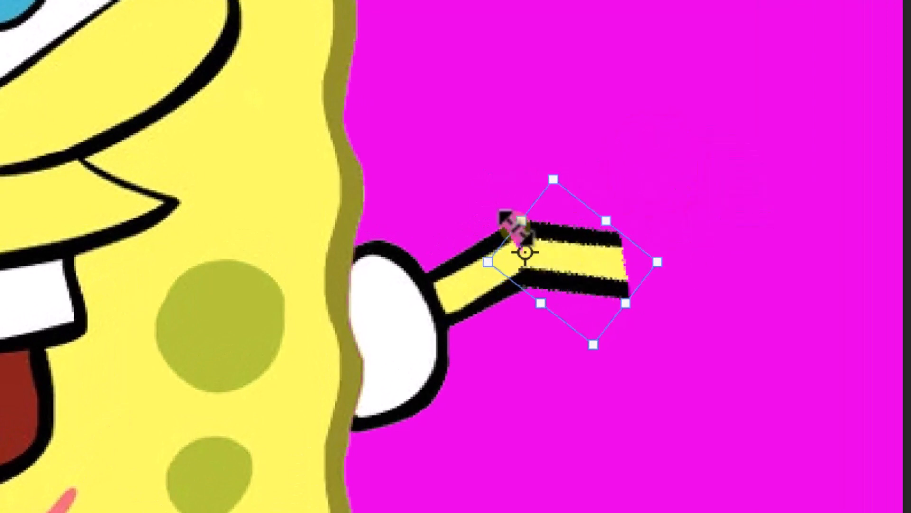